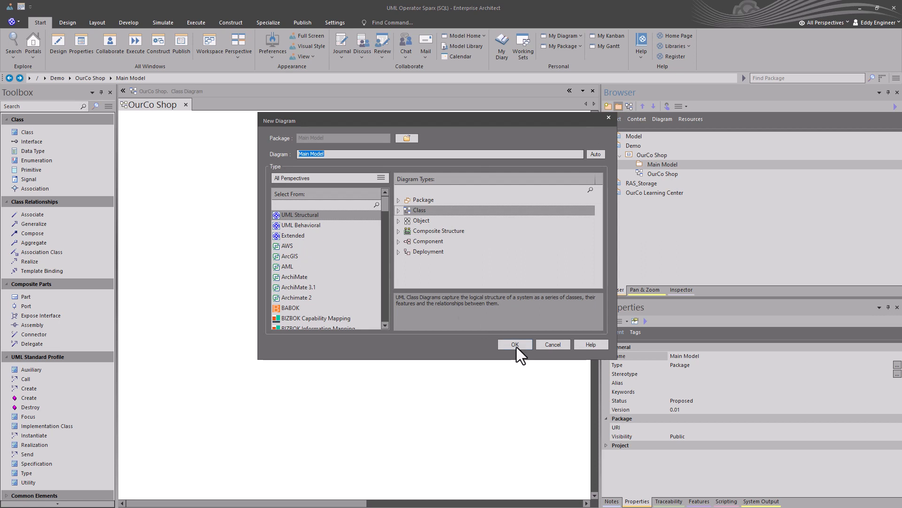
- Finish the Main Model class diagram and add a Modeler1 package with a class diagram under OurCo Shop
{"action": "left_click", "coordinate": [515, 344]}
{"action": "left_click", "coordinate": [644, 156]}
{"action": "left_click", "coordinate": [619, 107]}
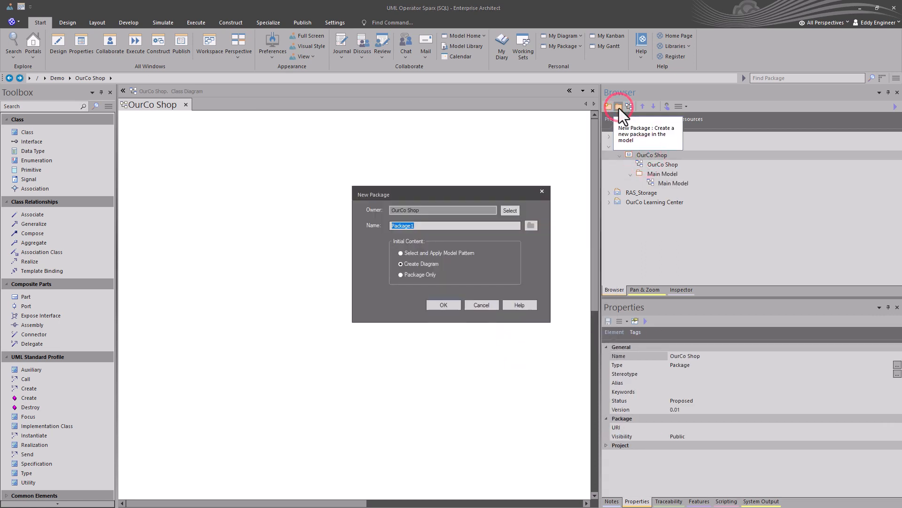
{"action": "type", "text": "Modeler1"}
{"action": "key", "text": "Return"}
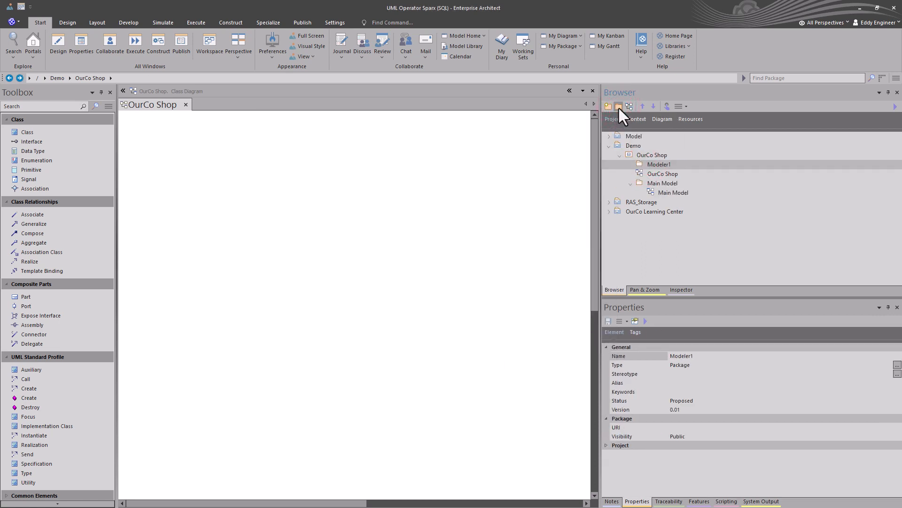
{"action": "left_click", "coordinate": [520, 342]}
- Add a Modeler2 package with its own class diagram under OurCo Shop
{"action": "left_click", "coordinate": [649, 157]}
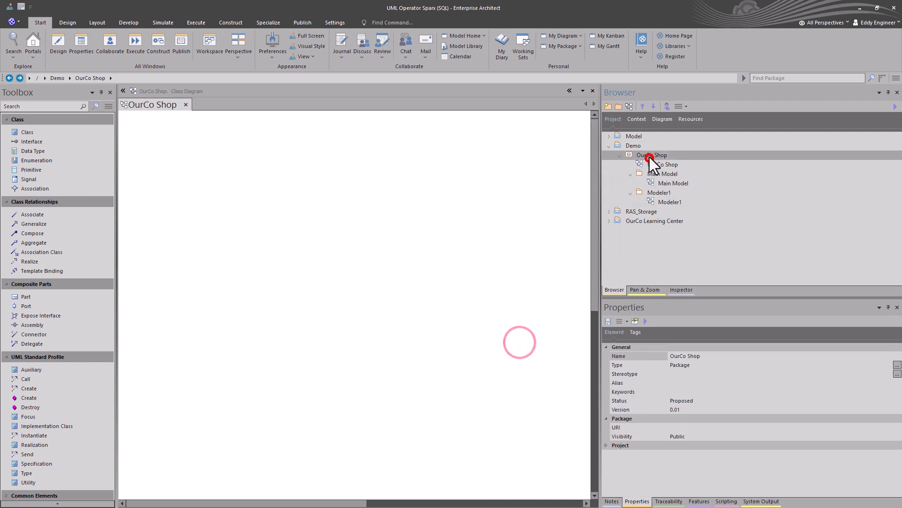
{"action": "left_click", "coordinate": [619, 105]}
{"action": "type", "text": "MOd"}
{"action": "type", "text": "odeler2"}
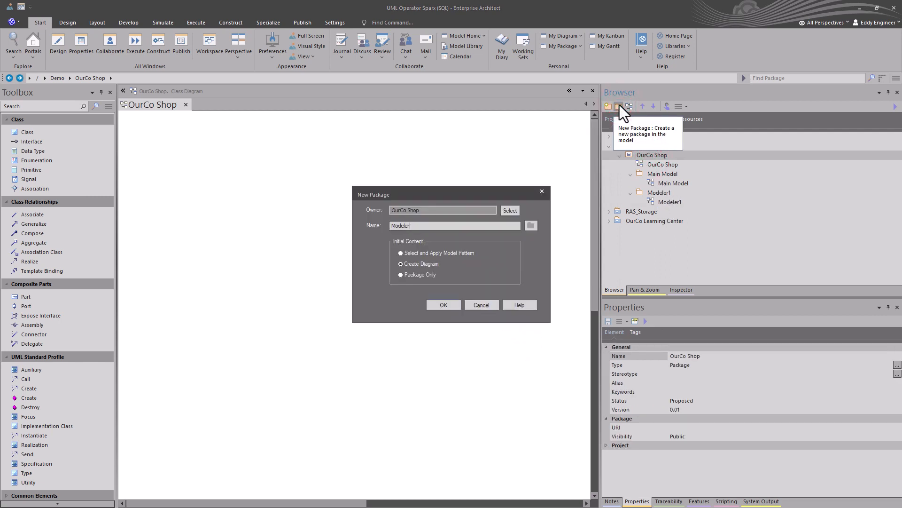
{"action": "key", "text": "Return"}
{"action": "left_click", "coordinate": [515, 351]}
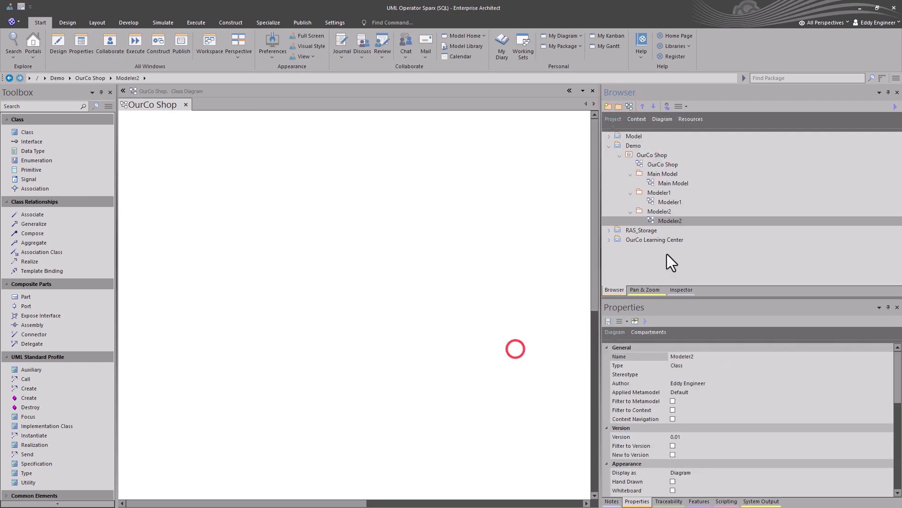
- Add a UI Layer package inside the Main Model package with a User Interface diagram from the Extended types
{"action": "left_click", "coordinate": [662, 173]}
{"action": "left_click", "coordinate": [620, 107]}
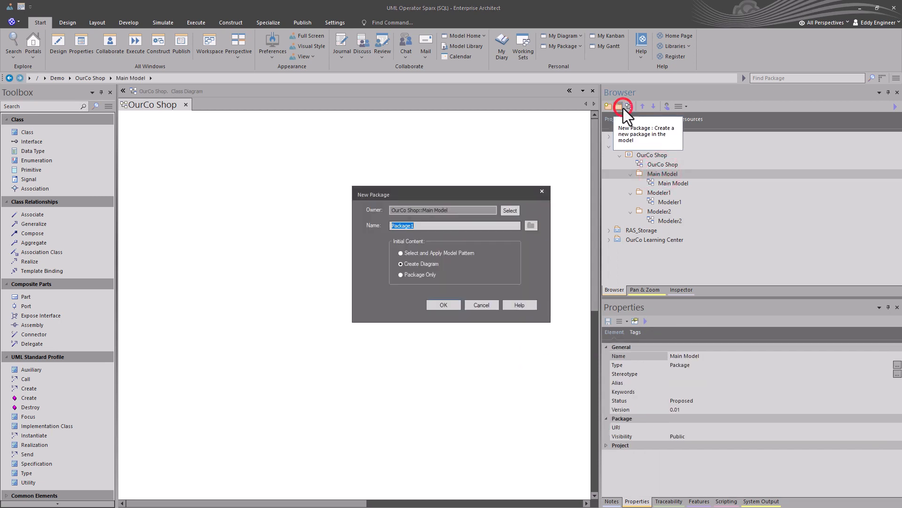
{"action": "type", "text": "UI Layer"}
{"action": "key", "text": "Return"}
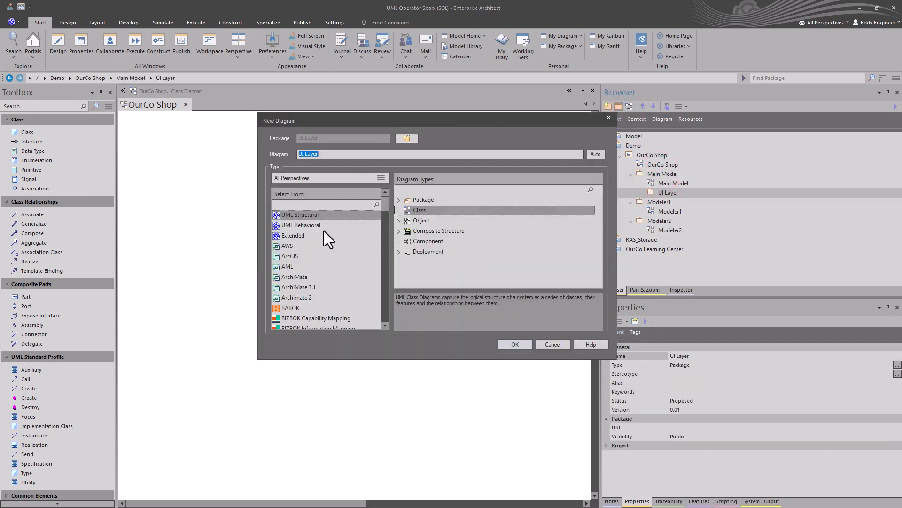
{"action": "left_click", "coordinate": [301, 235]}
{"action": "left_click", "coordinate": [422, 250]}
{"action": "left_click", "coordinate": [502, 348]}
- Add a Service Layer package inside the Main Model package with a UML Structural Class diagram
{"action": "left_click", "coordinate": [656, 173]}
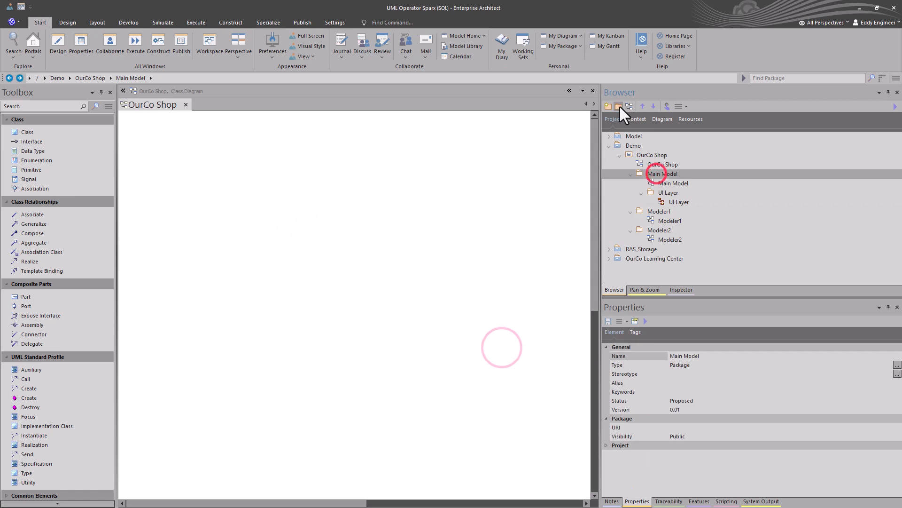
{"action": "left_click", "coordinate": [619, 106]}
{"action": "type", "text": "Service Layer"}
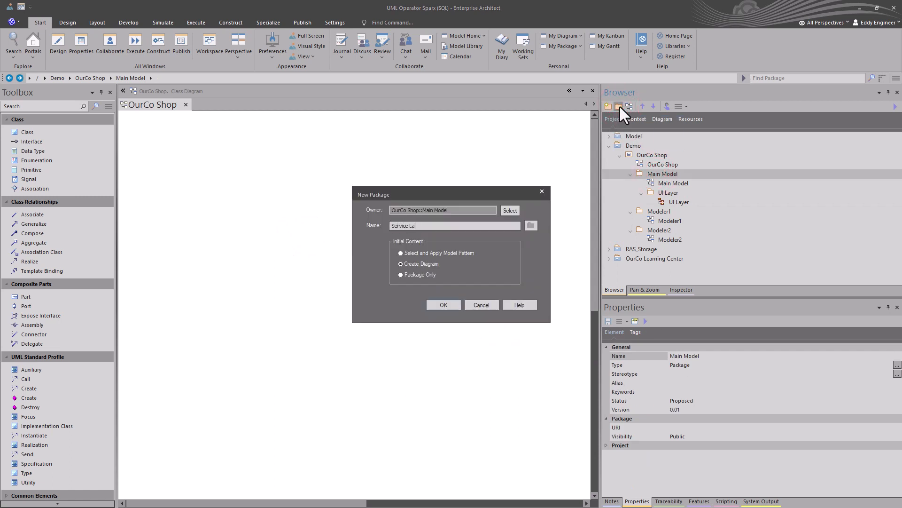
{"action": "key", "text": "Return"}
{"action": "left_click", "coordinate": [292, 215]}
{"action": "left_click", "coordinate": [412, 210]}
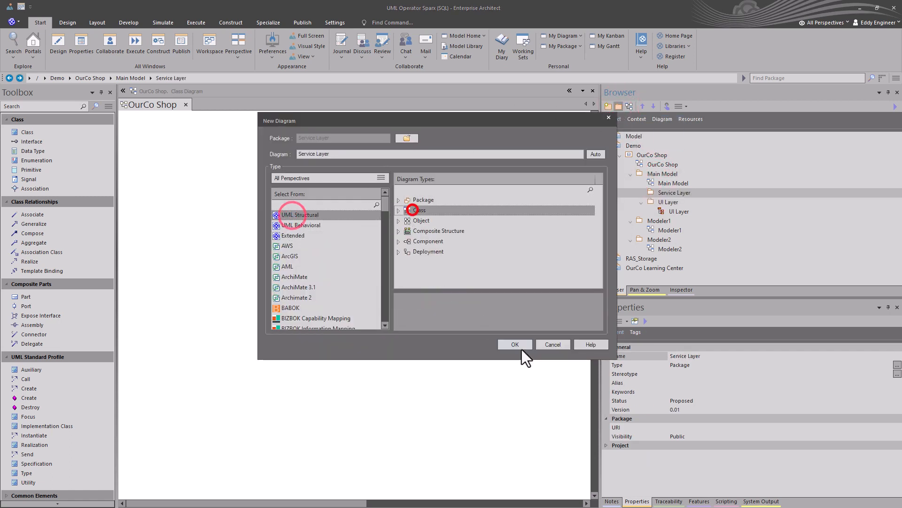
{"action": "left_click", "coordinate": [518, 343]}
- Add a Data Layer package inside the Main Model package with a Data Modeling diagram from the Extended types
{"action": "left_click", "coordinate": [661, 174]}
{"action": "left_click", "coordinate": [618, 107]}
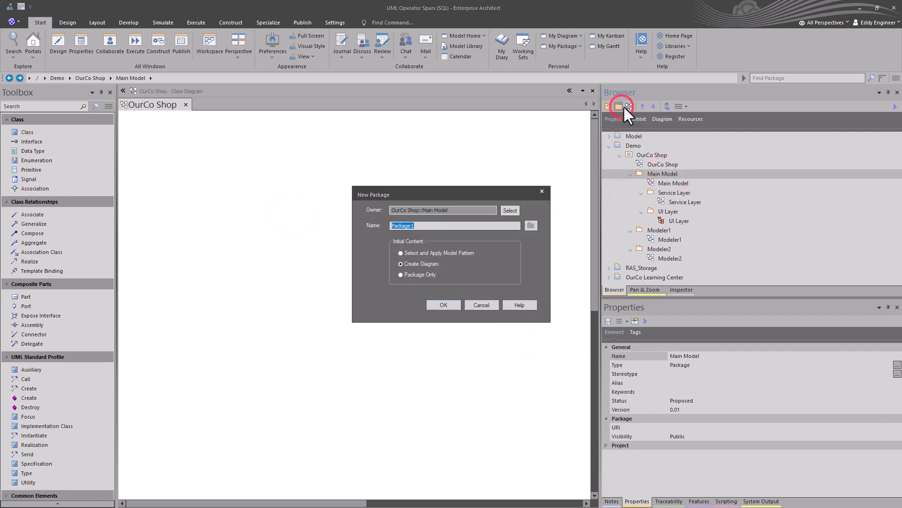
{"action": "type", "text": "Data Layer"}
{"action": "key", "text": "Return"}
{"action": "left_click", "coordinate": [289, 235]}
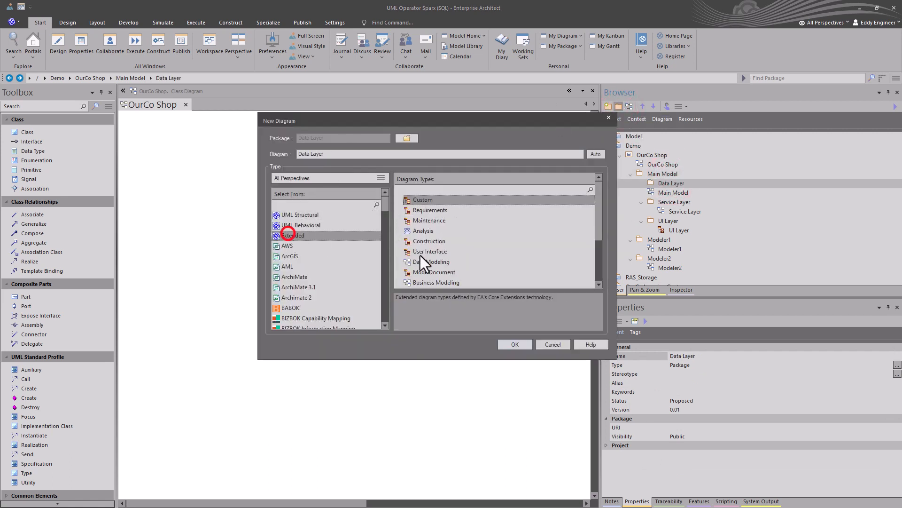
{"action": "left_click", "coordinate": [419, 261]}
{"action": "left_click", "coordinate": [509, 343]}
- Change the type of the open OurCo Shop diagram to DataFlowDiagram from the Data Flow Diagrams technology
{"action": "left_click", "coordinate": [682, 202]}
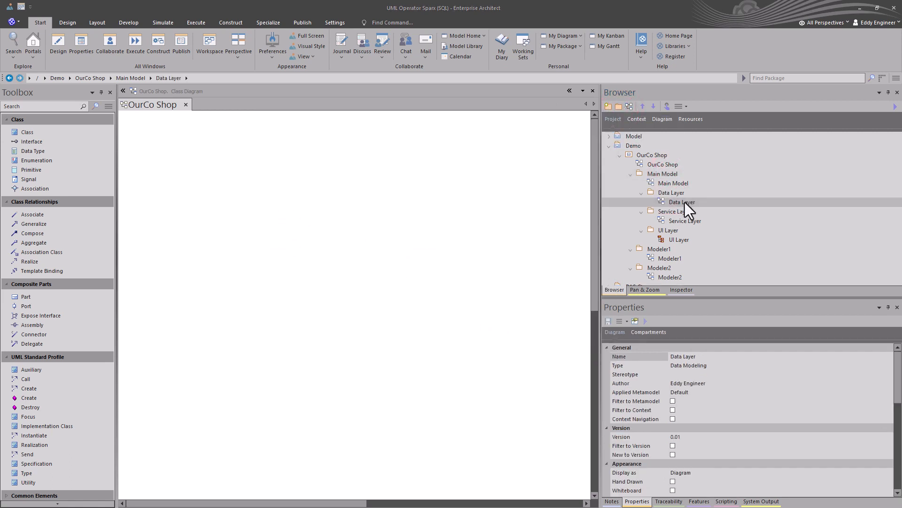
{"action": "left_click", "coordinate": [67, 23]}
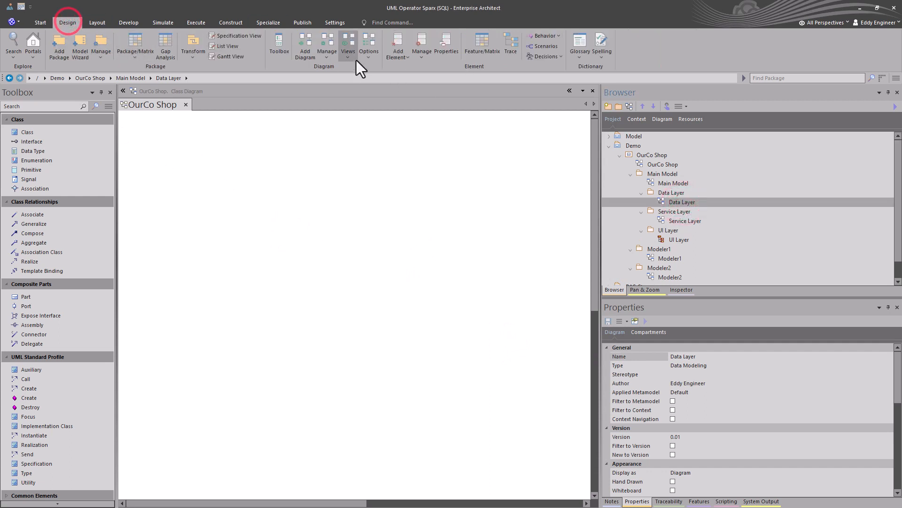
{"action": "left_click", "coordinate": [370, 57]}
{"action": "left_click", "coordinate": [379, 97]}
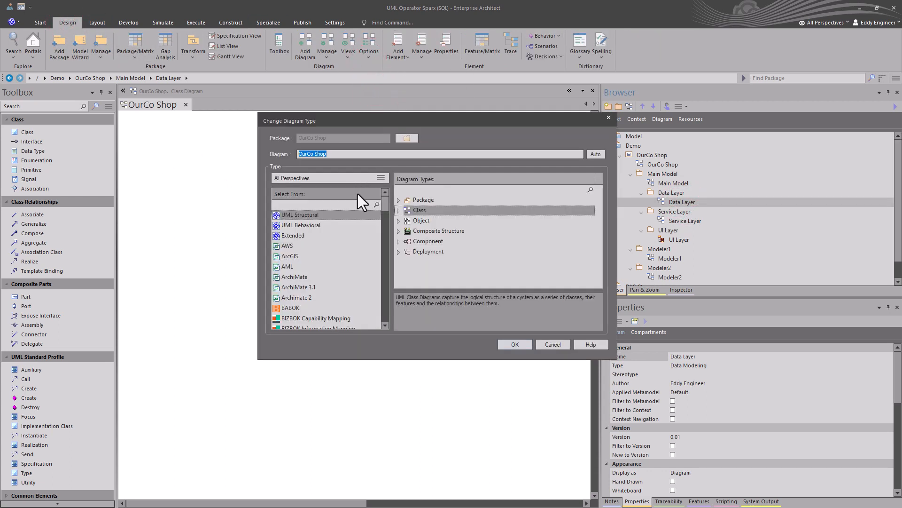
{"action": "left_click", "coordinate": [292, 236]}
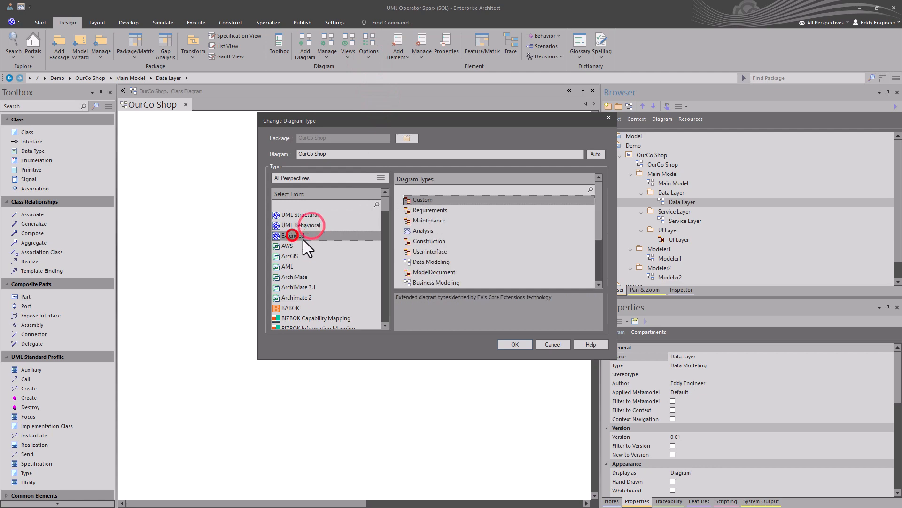
{"action": "scroll", "coordinate": [310, 249], "scroll_direction": "down", "scroll_amount": 5}
{"action": "left_click", "coordinate": [298, 263]}
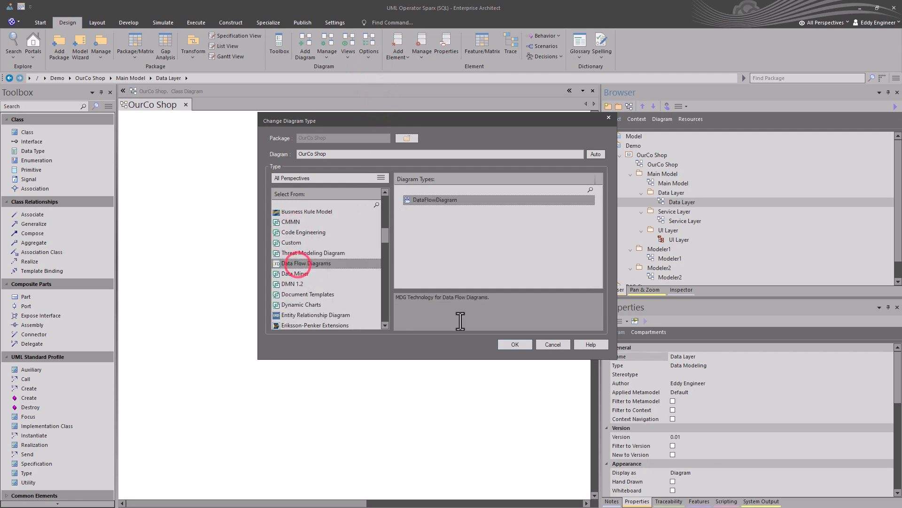
{"action": "left_click", "coordinate": [515, 344]}
{"action": "left_click", "coordinate": [34, 160]}
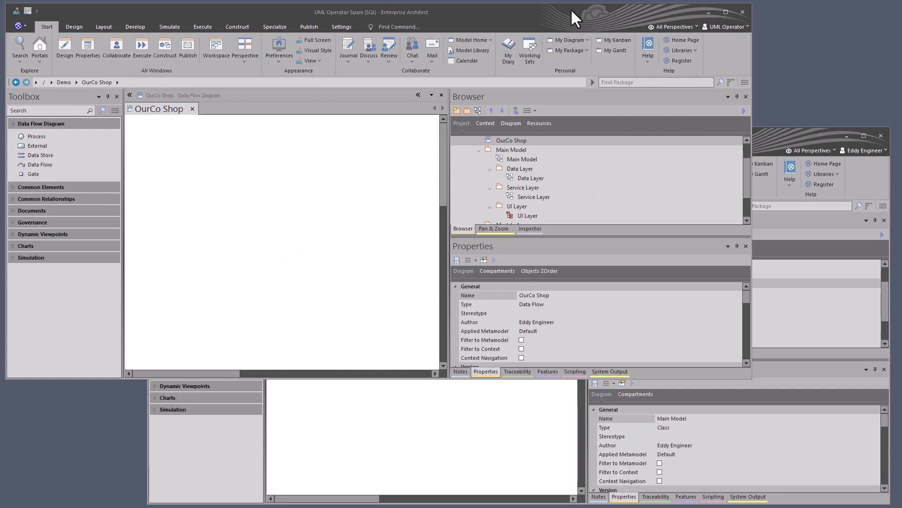
- Bring the window with the open Data Layer diagram to the front and close that diagram
{"action": "left_click", "coordinate": [571, 9]}
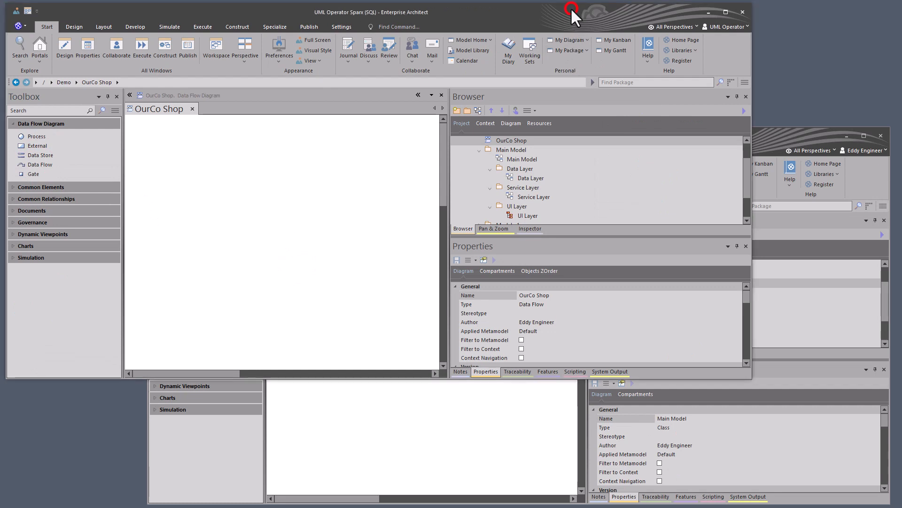
{"action": "left_click", "coordinate": [780, 134]}
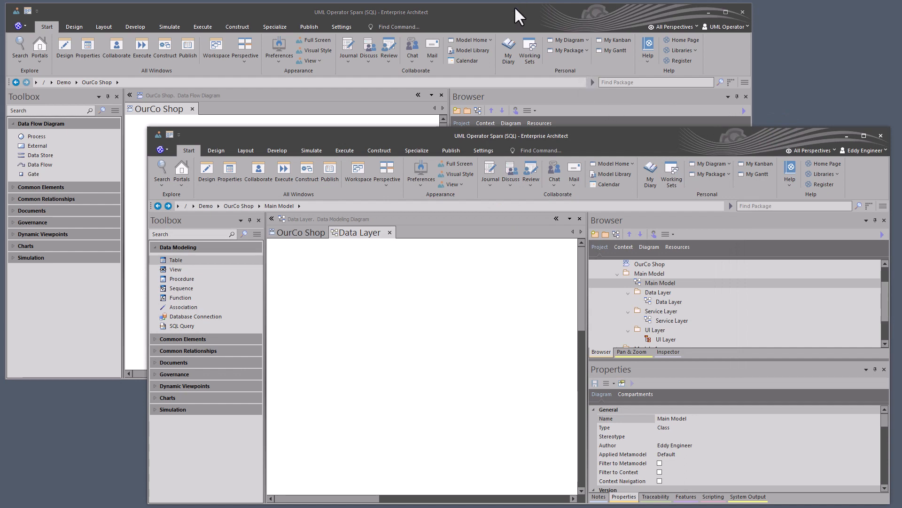
{"action": "left_click", "coordinate": [403, 297]}
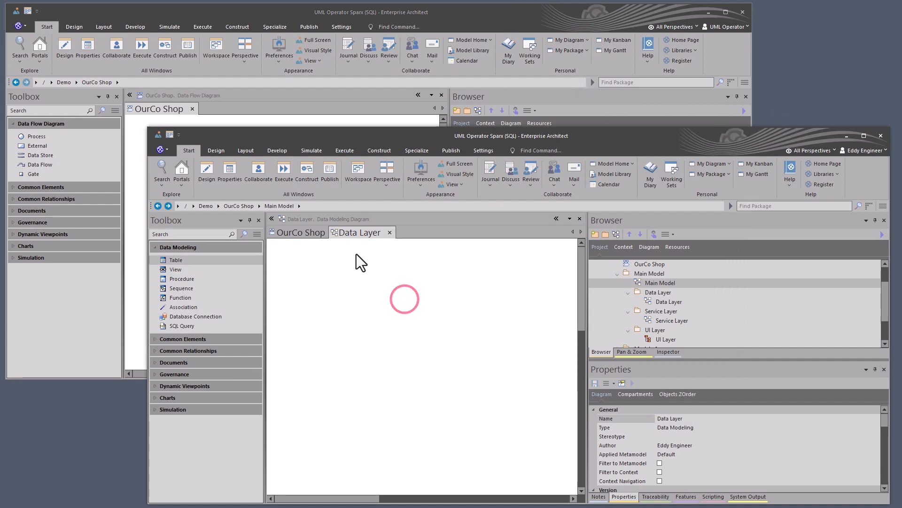
{"action": "left_click", "coordinate": [390, 233]}
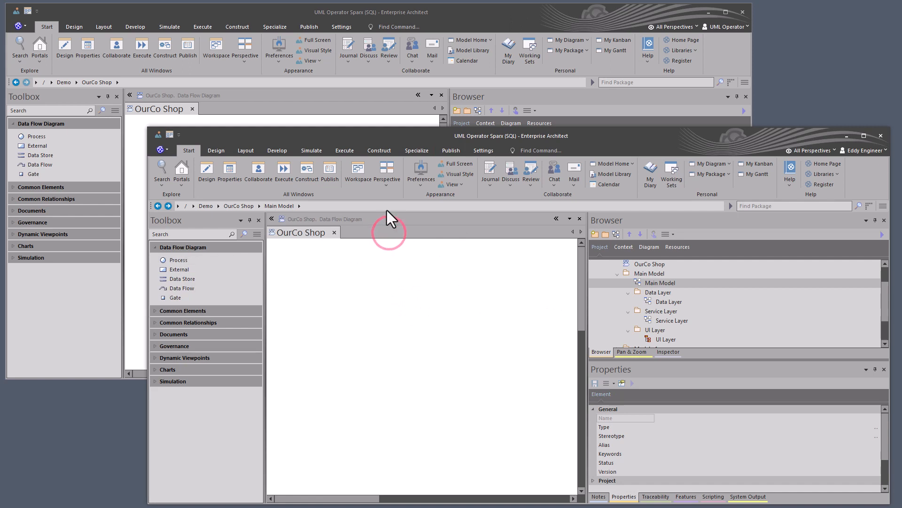
- Open the Data Layer, Service Layer, UI Layer and Main Model diagrams from the Main Model package
{"action": "double_click", "coordinate": [652, 302]}
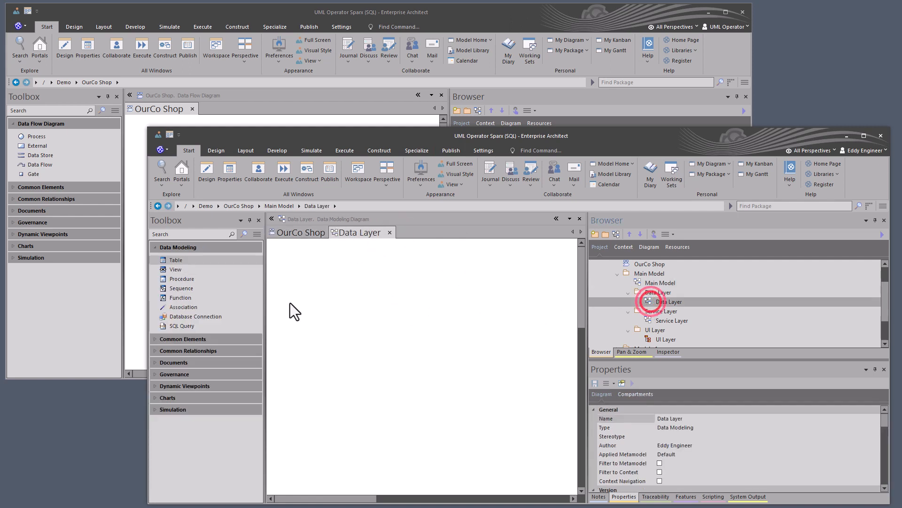
{"action": "double_click", "coordinate": [668, 321]}
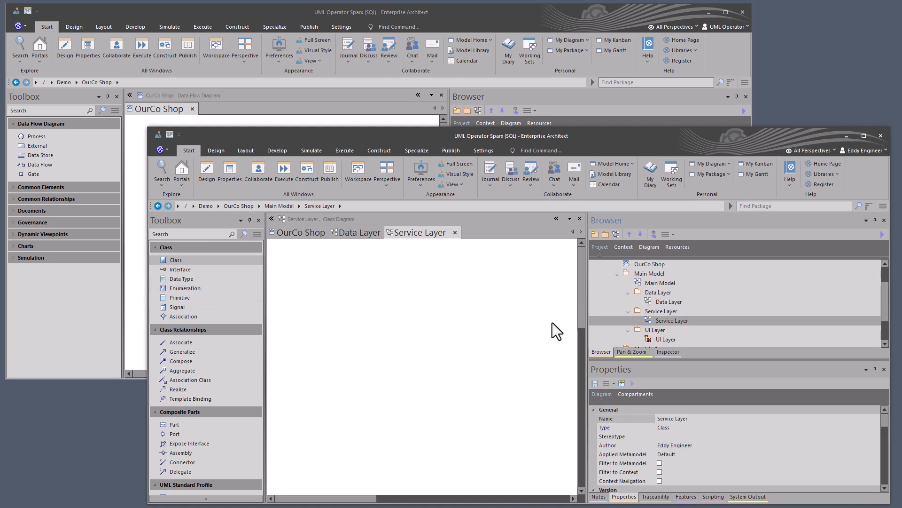
{"action": "double_click", "coordinate": [649, 340]}
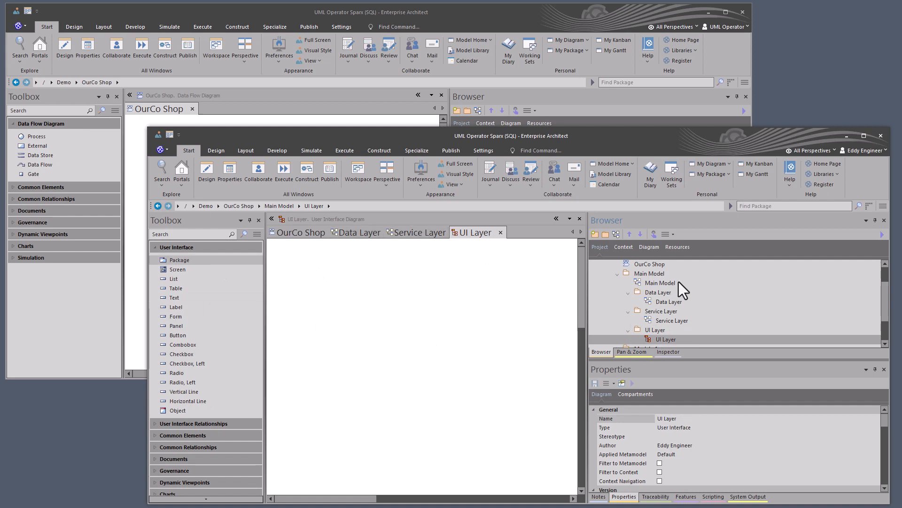
{"action": "scroll", "coordinate": [679, 281], "scroll_direction": "up", "scroll_amount": 1}
{"action": "double_click", "coordinate": [655, 314]}
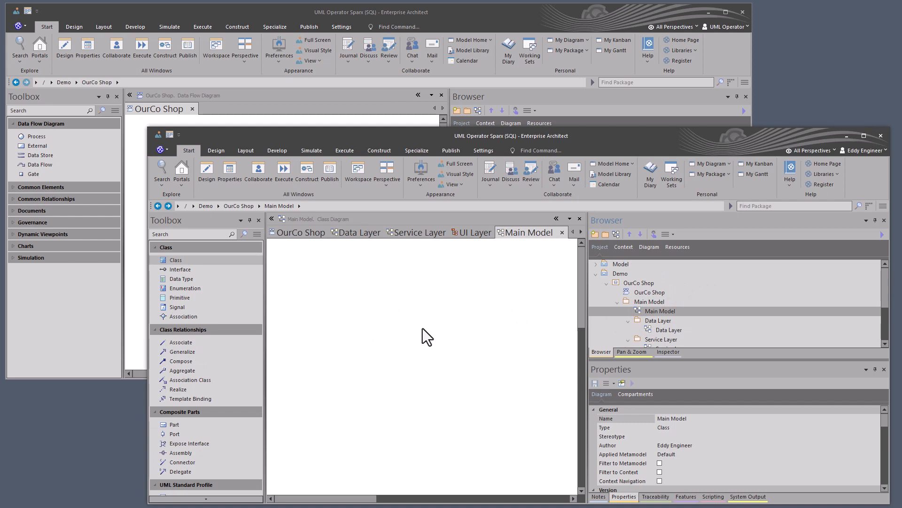
{"action": "left_click", "coordinate": [402, 316]}
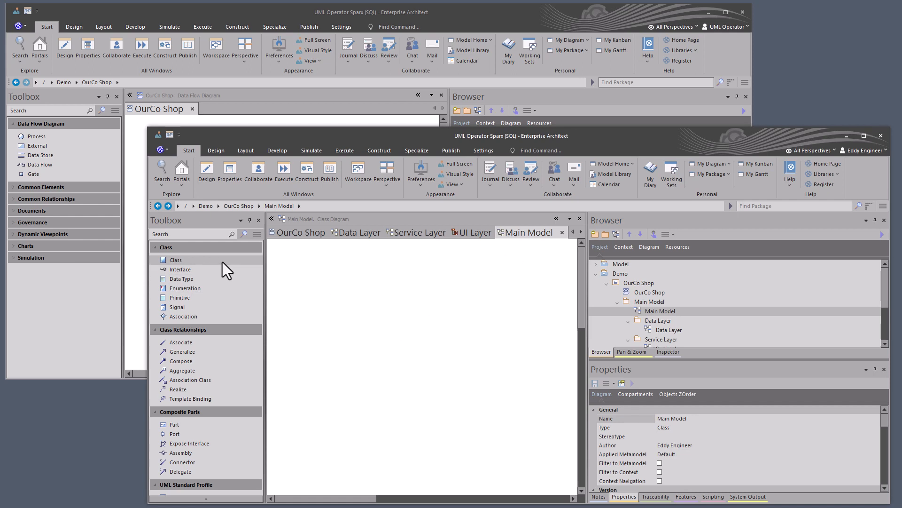
- Switch the toolbox for the Main Model diagram to the User Interface element set
{"action": "left_click", "coordinate": [237, 258]}
{"action": "left_click", "coordinate": [257, 234]}
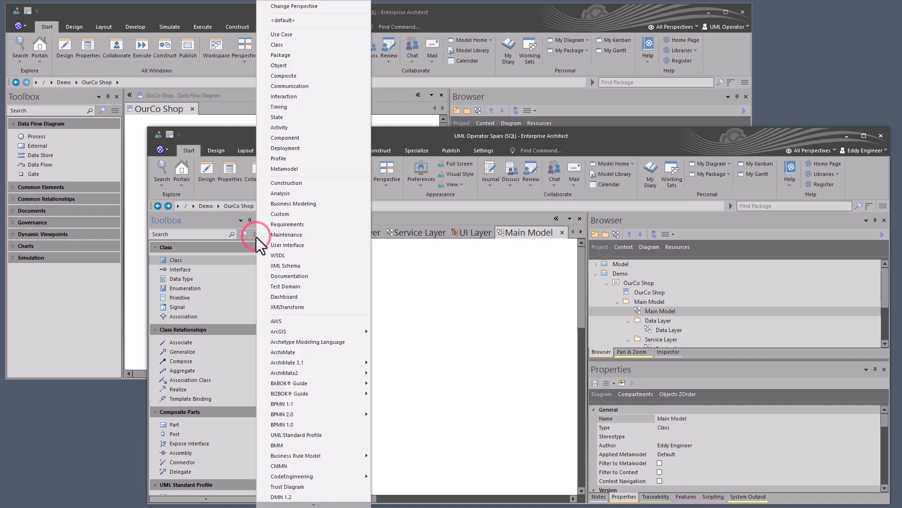
{"action": "left_click", "coordinate": [271, 245]}
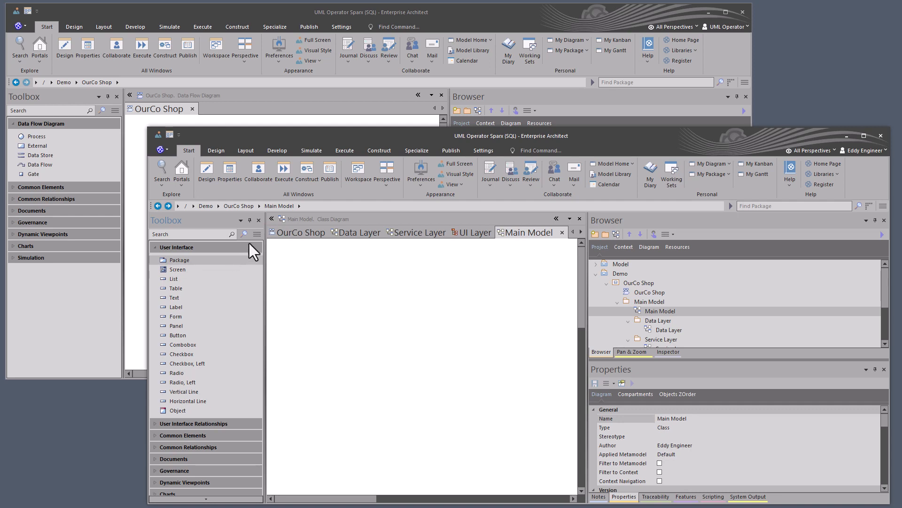
- Switch the toolbox for the Main Model diagram to the Component element set
{"action": "left_click", "coordinate": [256, 235]}
{"action": "left_click", "coordinate": [284, 141]}
{"action": "left_click", "coordinate": [258, 234]}
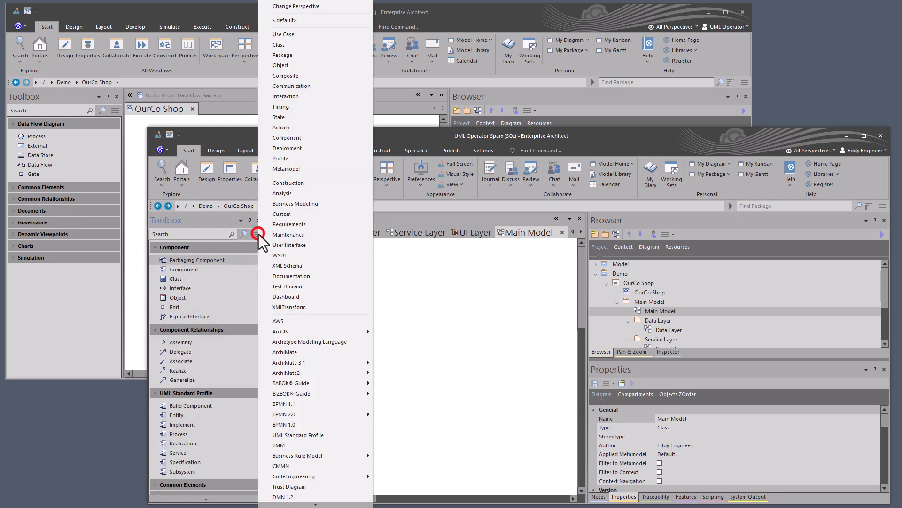
{"action": "left_click", "coordinate": [460, 312]}
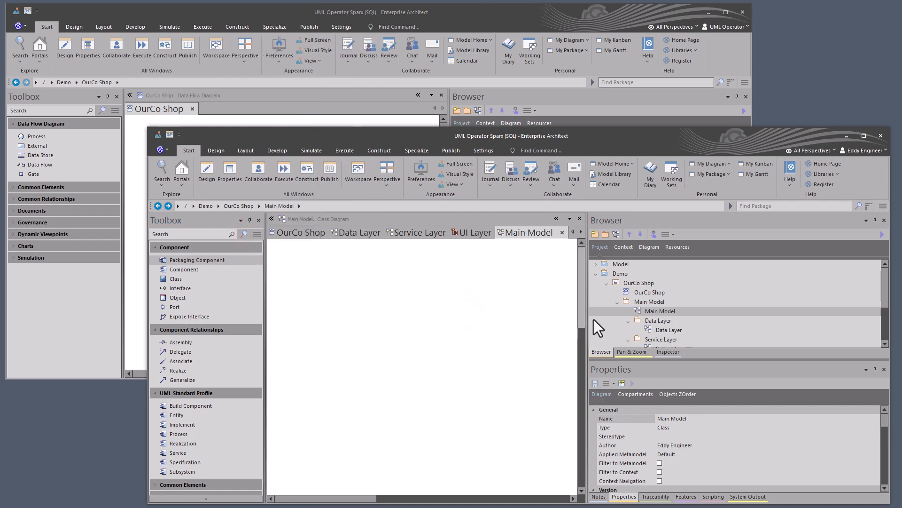
- Select the Data Layer, Service Layer and Main Model diagrams in the project tree to review the package structure
{"action": "scroll", "coordinate": [630, 326], "scroll_direction": "down", "scroll_amount": 1}
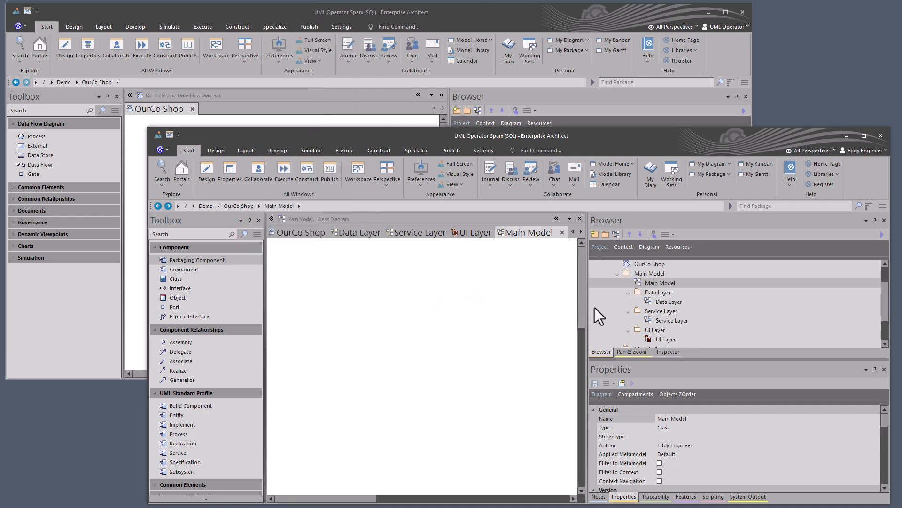
{"action": "left_click", "coordinate": [648, 301]}
{"action": "left_click", "coordinate": [662, 320]}
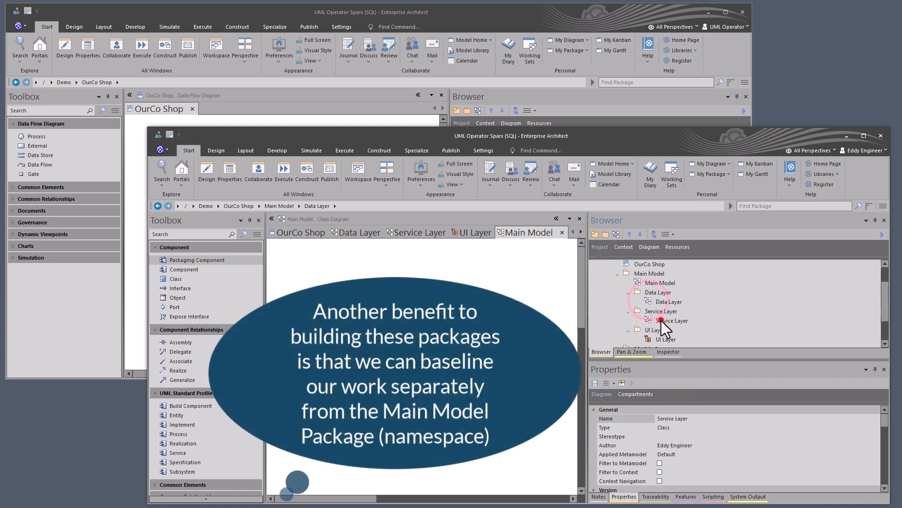
{"action": "left_click", "coordinate": [660, 303]}
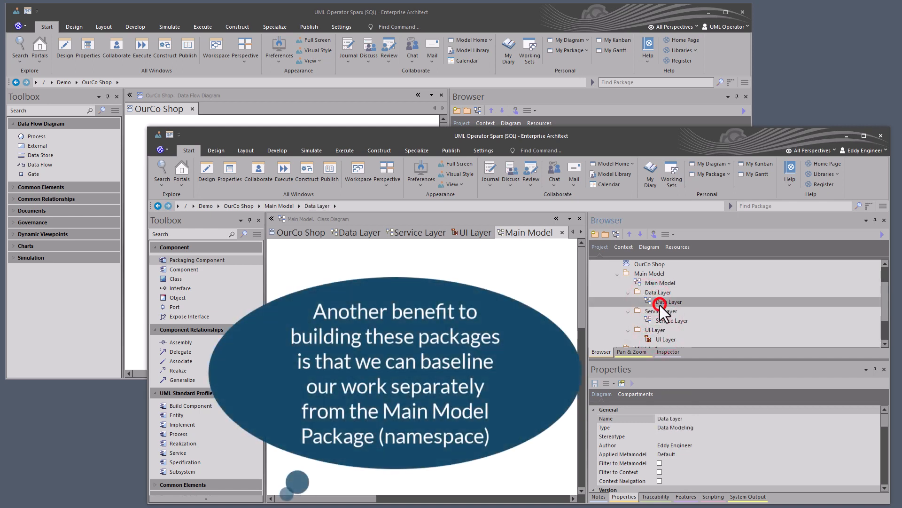
{"action": "left_click", "coordinate": [650, 284]}
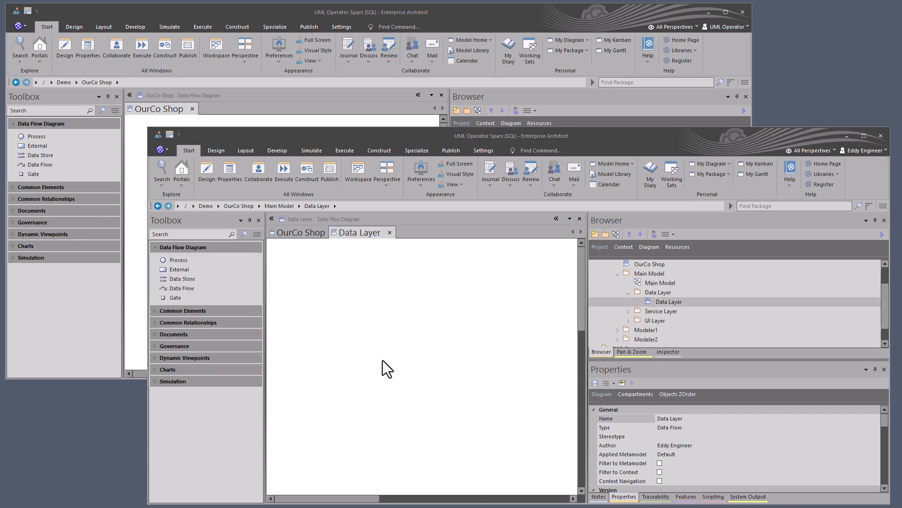
- Activate the Data Layer diagram and start a direct user chat with UML Operator
{"action": "left_click", "coordinate": [386, 358]}
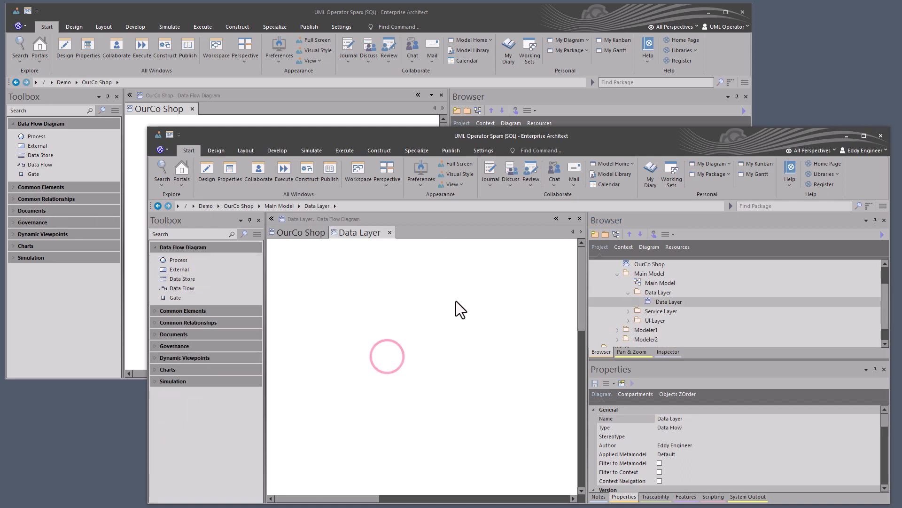
{"action": "left_click", "coordinate": [354, 233]}
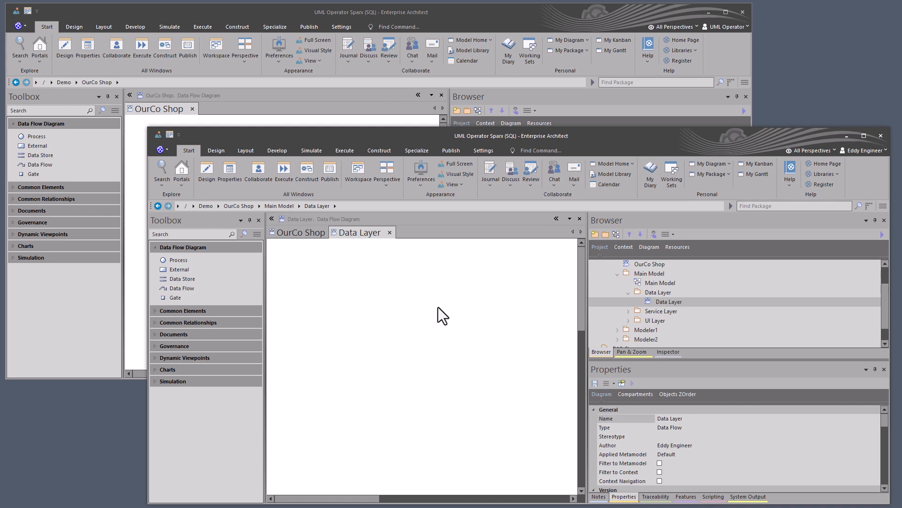
{"action": "left_click", "coordinate": [551, 173]}
{"action": "left_click", "coordinate": [625, 270]}
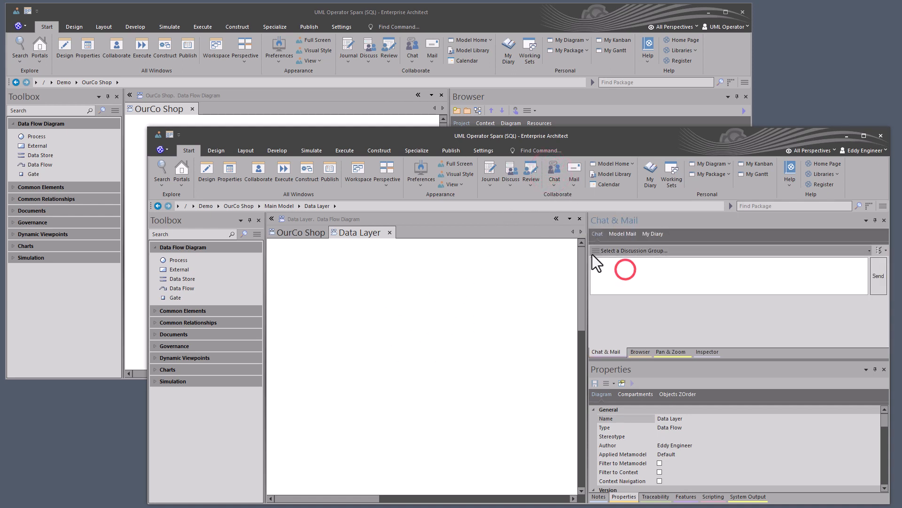
{"action": "left_click", "coordinate": [596, 253]}
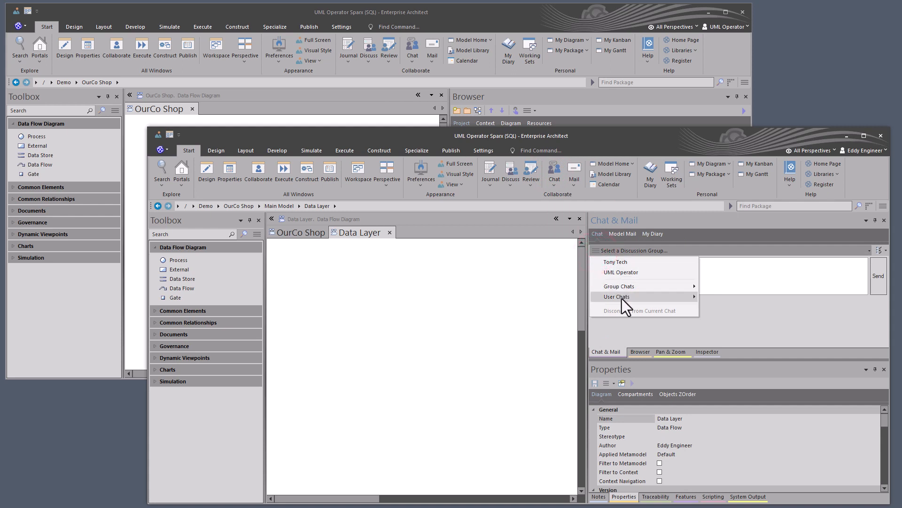
{"action": "mouse_move", "coordinate": [622, 298]}
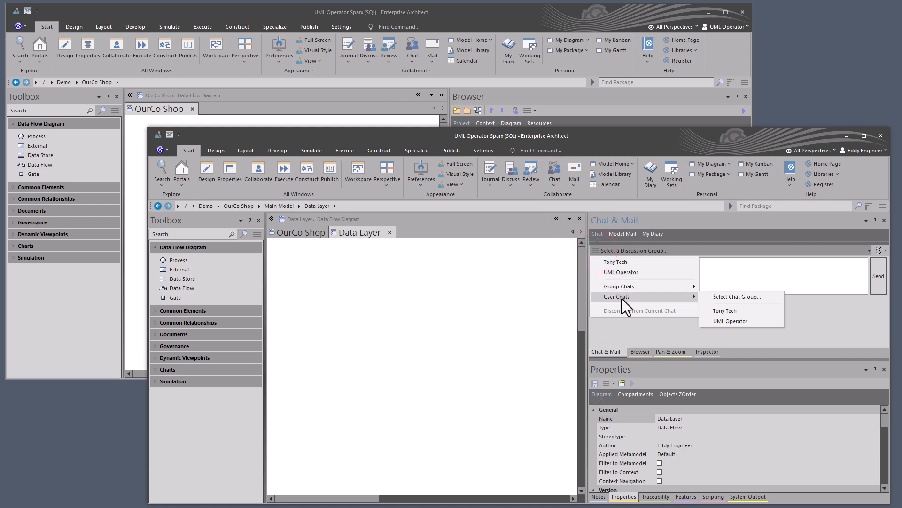
{"action": "left_click", "coordinate": [732, 321]}
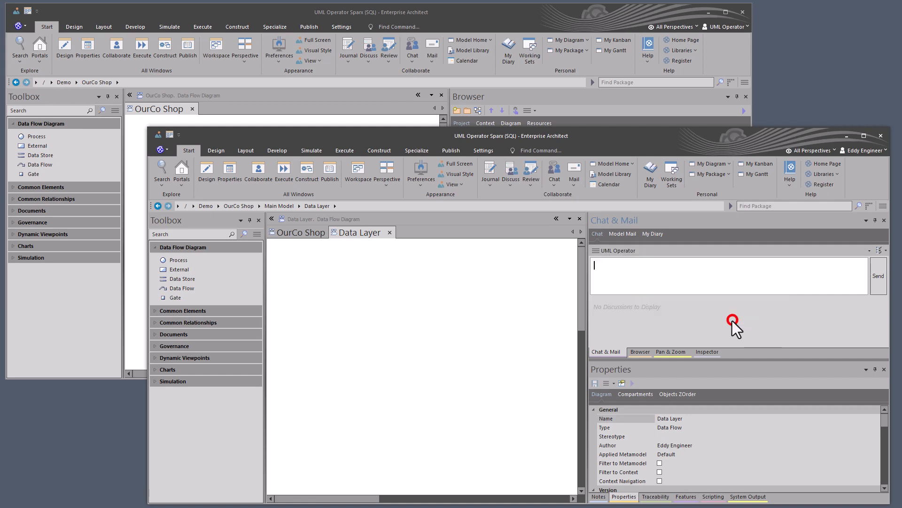
- Send the chat message "I am starting work on Data Layer." to UML Operator
{"action": "left_click", "coordinate": [650, 277]}
{"action": "type", "text": "I am starting work on Data Layer."}
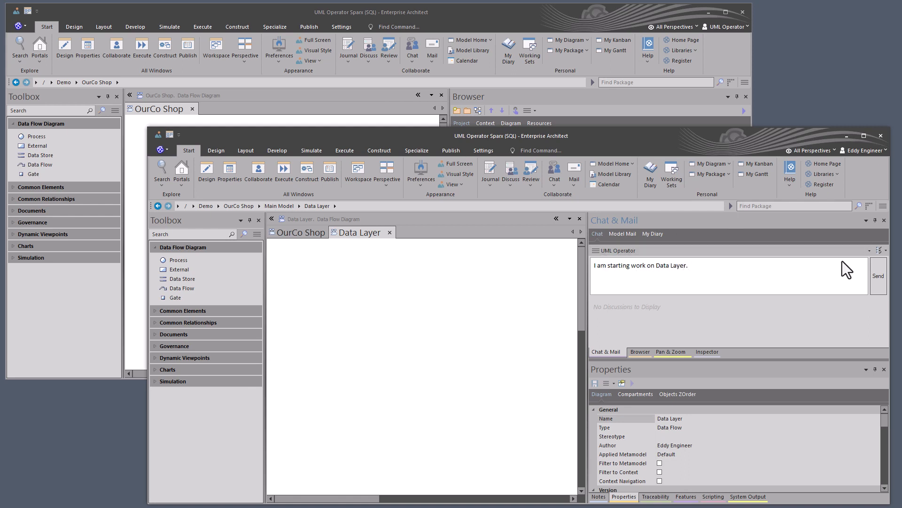
{"action": "left_click", "coordinate": [878, 276]}
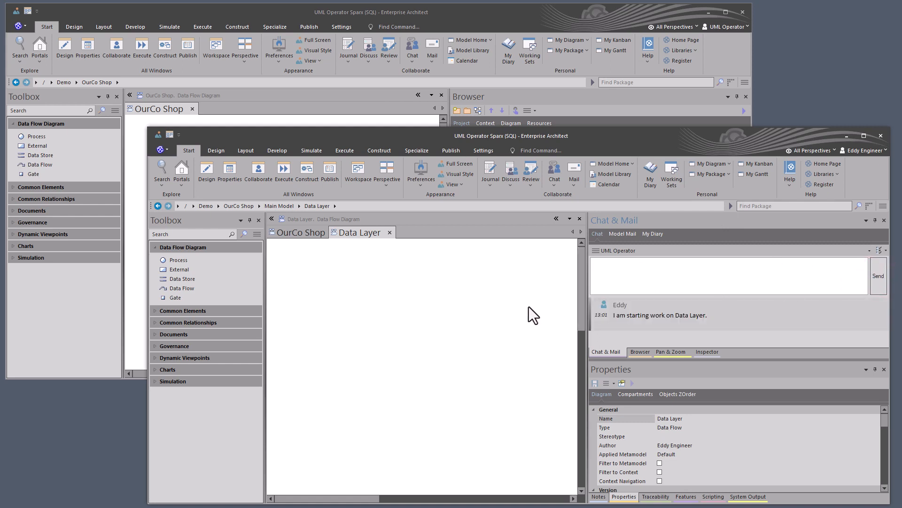
- Switch to UML Operator's session, open the Data Layer diagram from the Main Model package to view it, and close it
{"action": "left_click", "coordinate": [474, 10]}
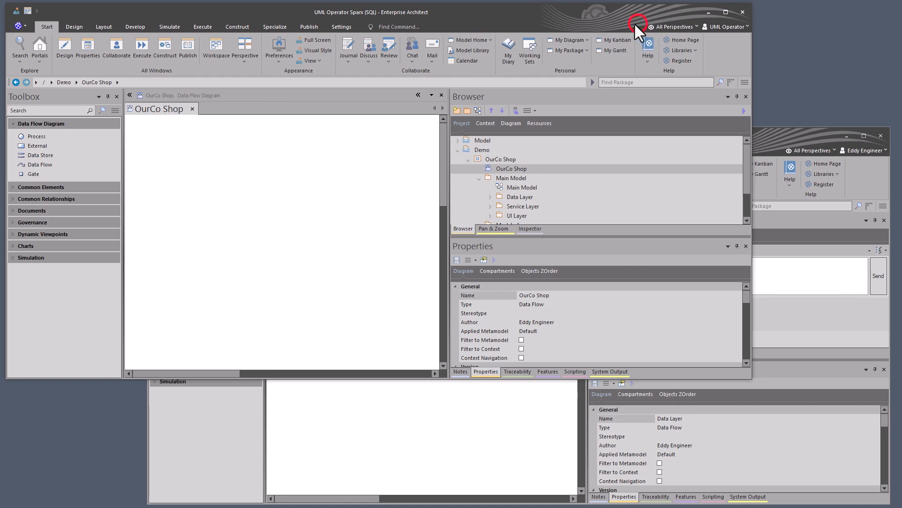
{"action": "left_click", "coordinate": [29, 27]}
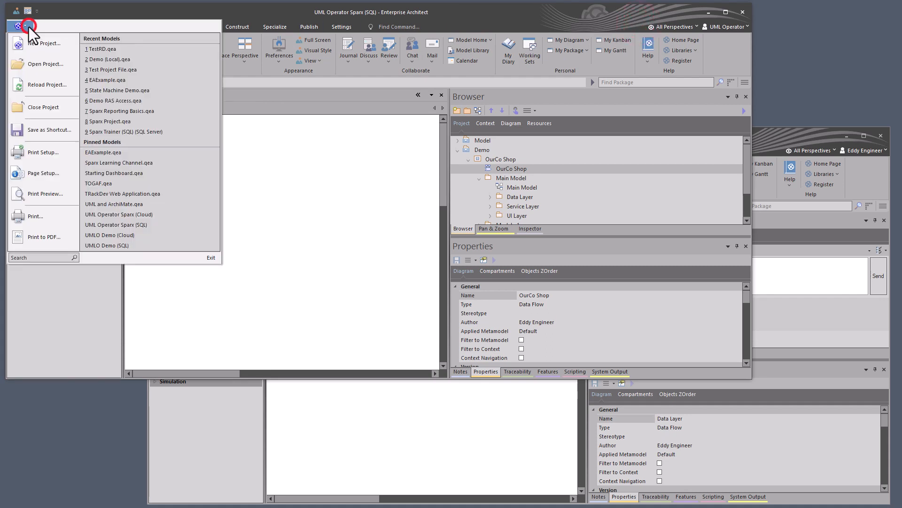
{"action": "left_click", "coordinate": [343, 150]}
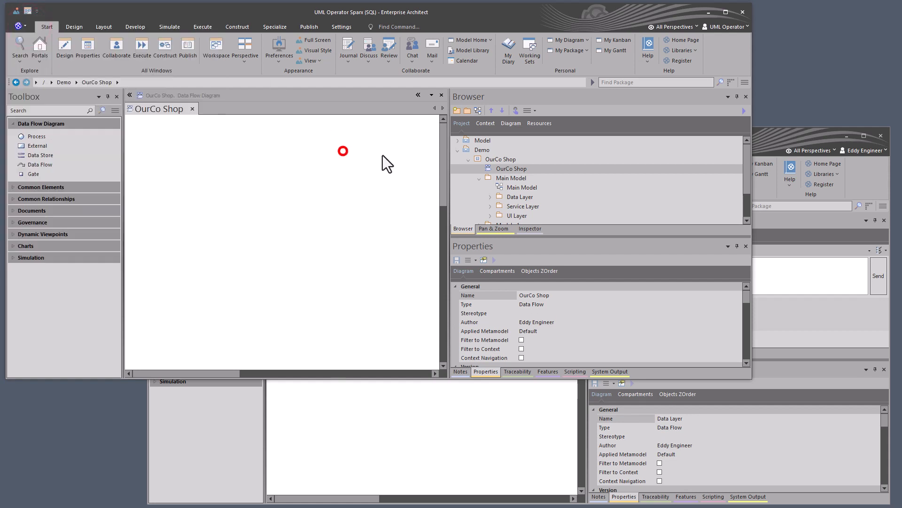
{"action": "left_click", "coordinate": [491, 198]}
{"action": "left_click", "coordinate": [514, 204]}
{"action": "double_click", "coordinate": [514, 204]}
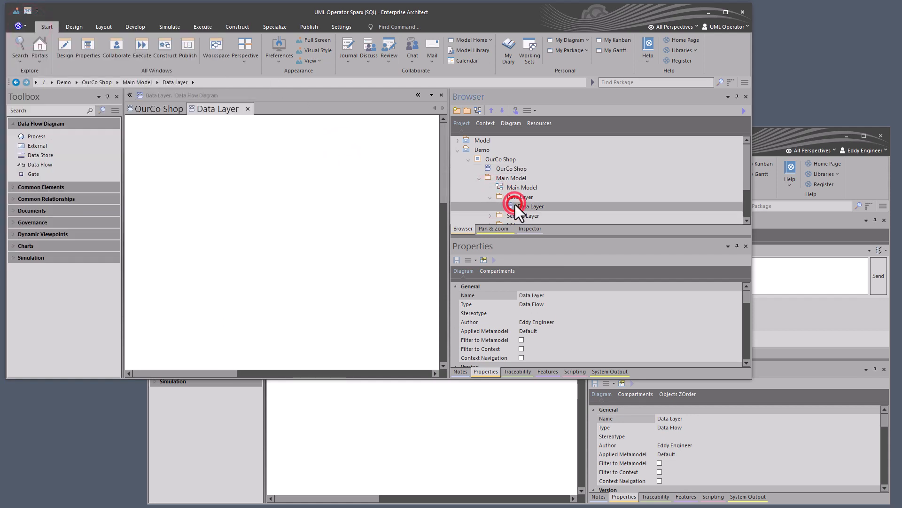
{"action": "left_click", "coordinate": [248, 109]}
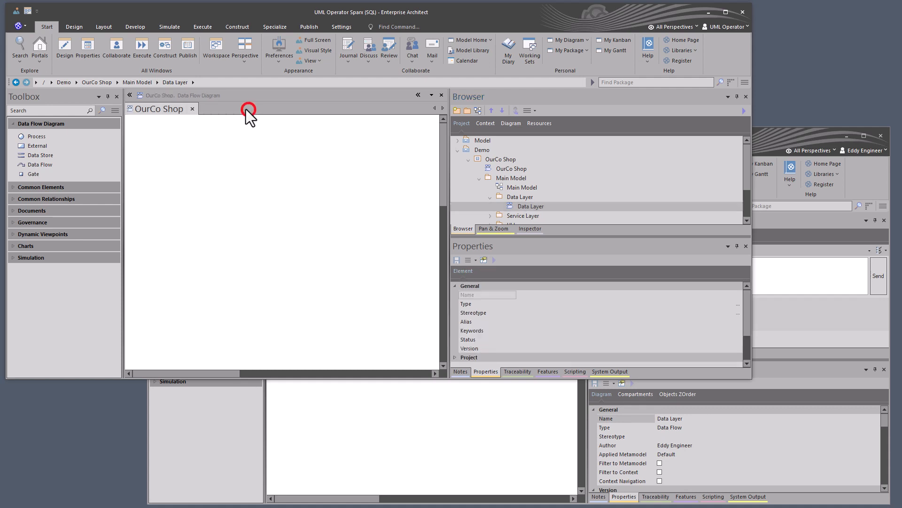
- Reload the project in UML Operator's session and open the new model chat from the other modeler
{"action": "left_click", "coordinate": [28, 24]}
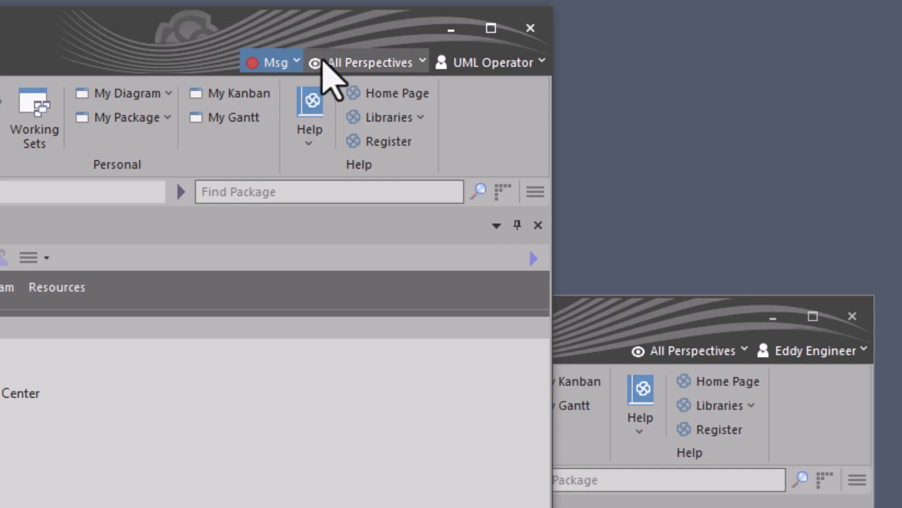
{"action": "left_click", "coordinate": [289, 64]}
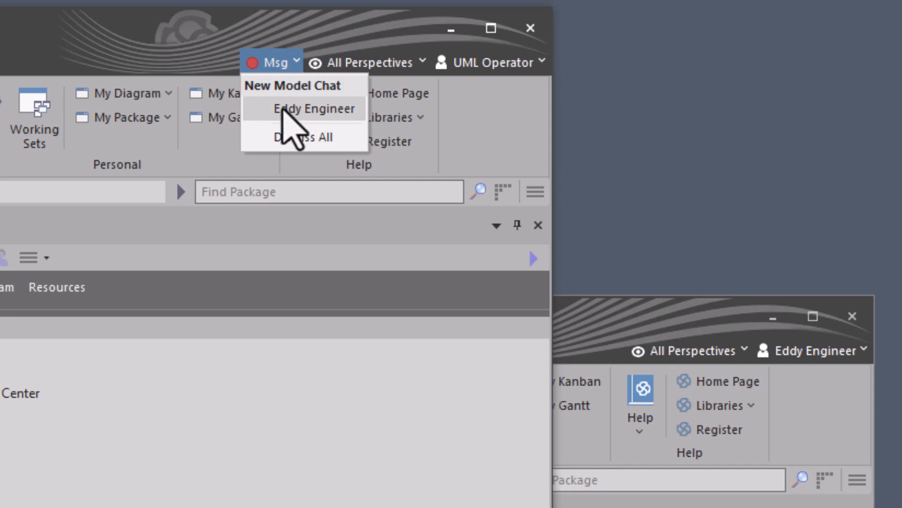
{"action": "left_click", "coordinate": [305, 109]}
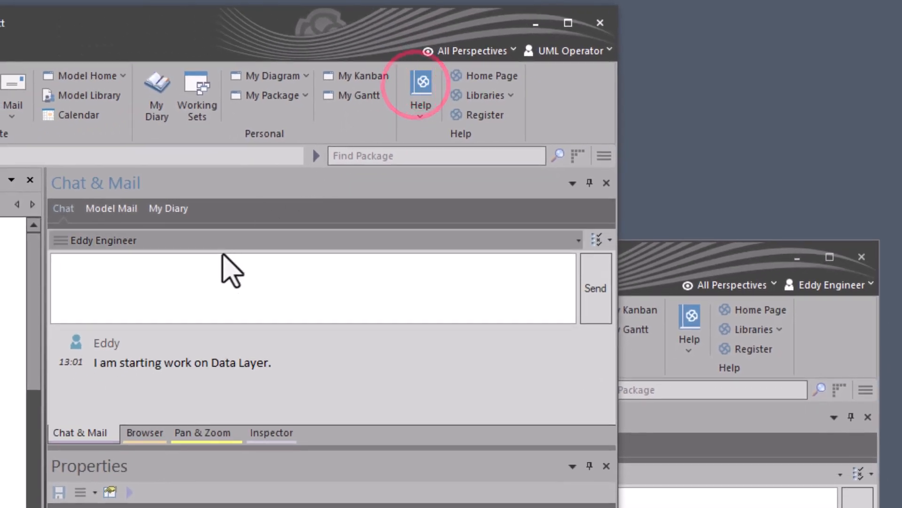
{"action": "left_click", "coordinate": [174, 351]}
- Reply in the chat with "Okay, I am work the Service Layer" and send it
{"action": "left_click", "coordinate": [143, 290]}
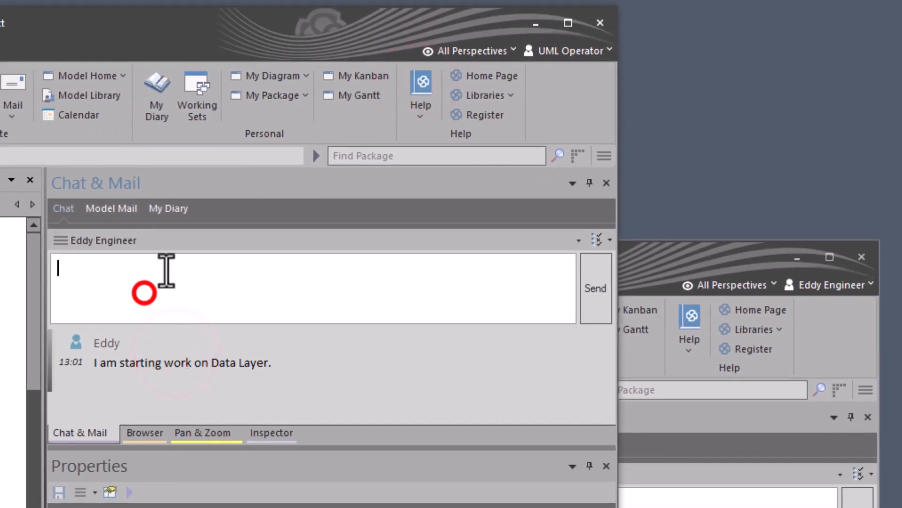
{"action": "type", "text": "Ok"}
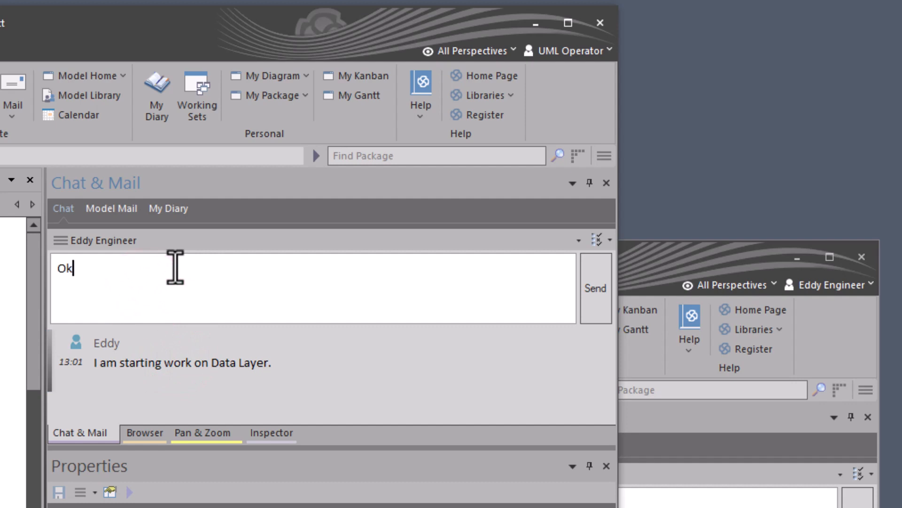
{"action": "type", "text": "ay, I am wor"}
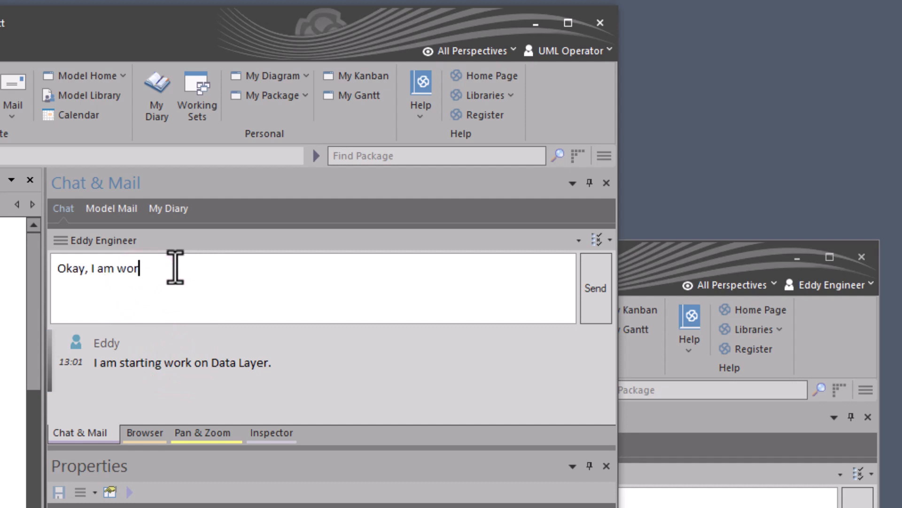
{"action": "key", "text": "BackSpace"}
{"action": "key", "text": "BackSpace"}
{"action": "key", "text": "BackSpace"}
{"action": "type", "text": "work the Service Layer"}
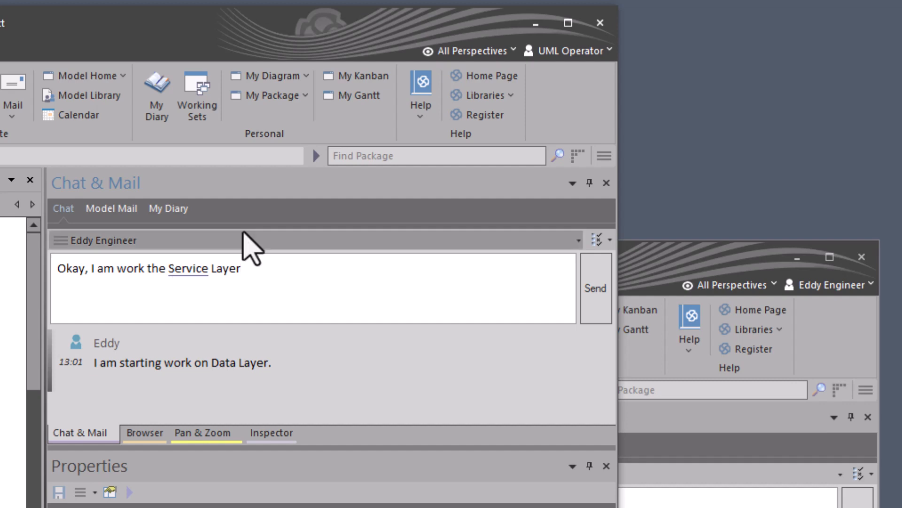
{"action": "left_click", "coordinate": [598, 283]}
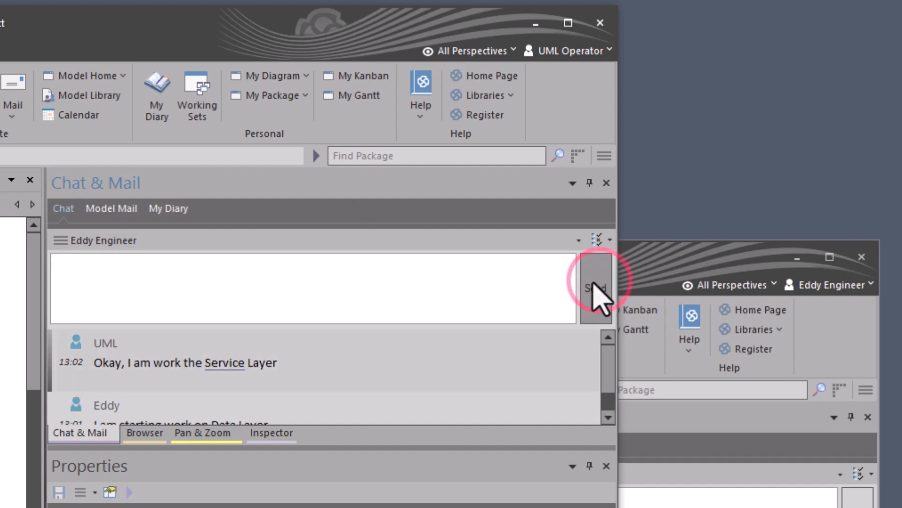
- Return to the first modeler's session and apply a User lock to the Data Layer diagram in the project tree
{"action": "left_click", "coordinate": [707, 259]}
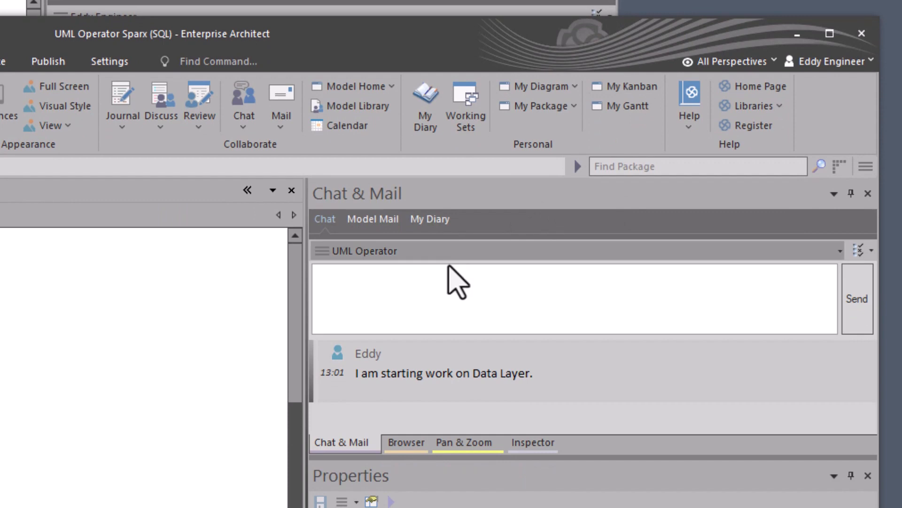
{"action": "left_click", "coordinate": [448, 452]}
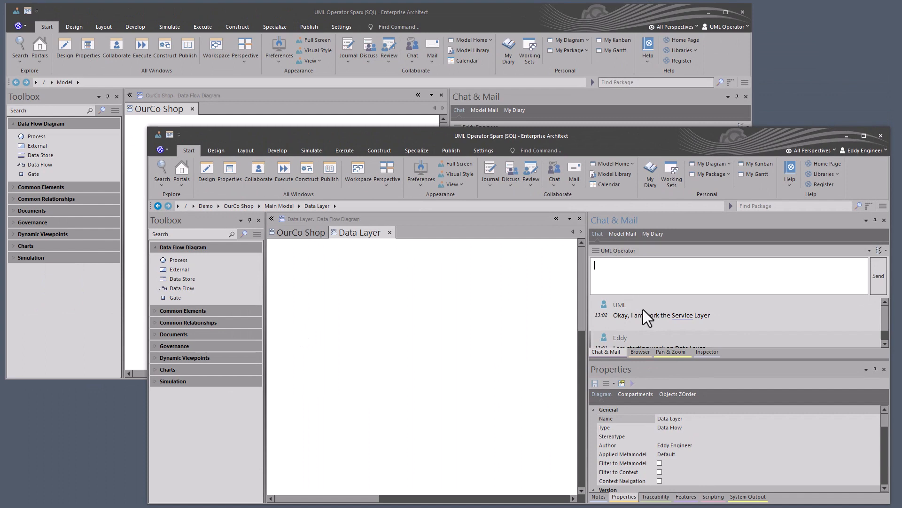
{"action": "left_click", "coordinate": [642, 351]}
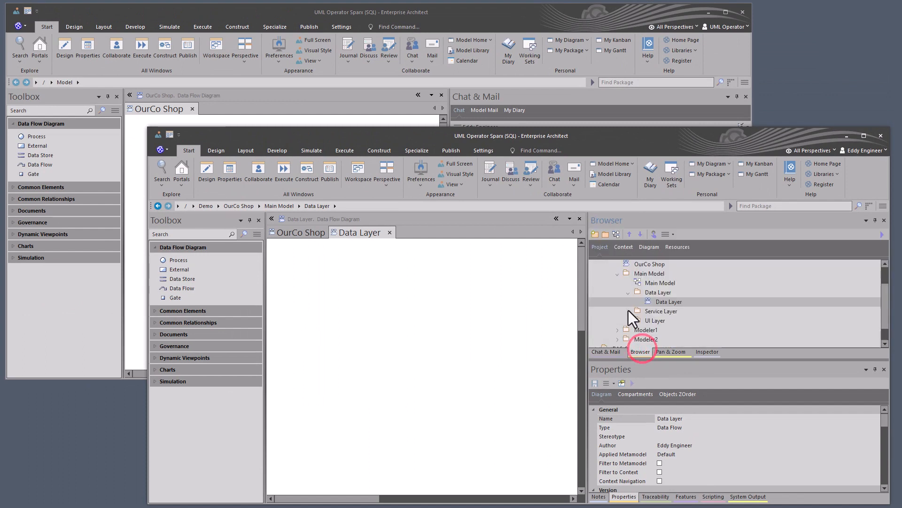
{"action": "right_click", "coordinate": [659, 303]}
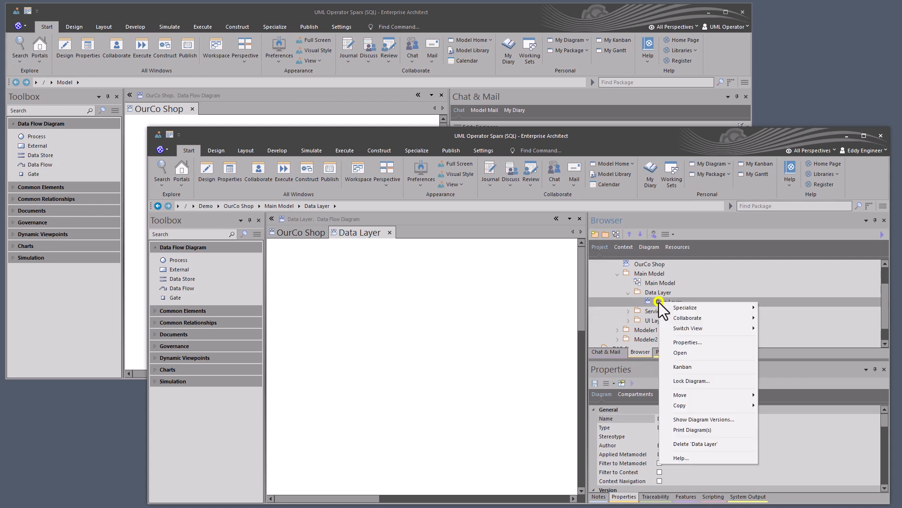
{"action": "left_click", "coordinate": [692, 380]}
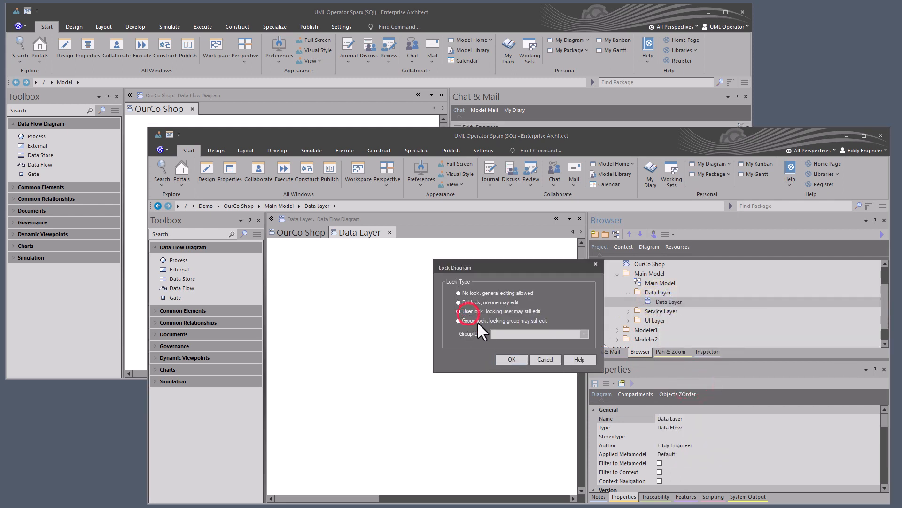
{"action": "left_click", "coordinate": [469, 312]}
{"action": "left_click", "coordinate": [512, 359]}
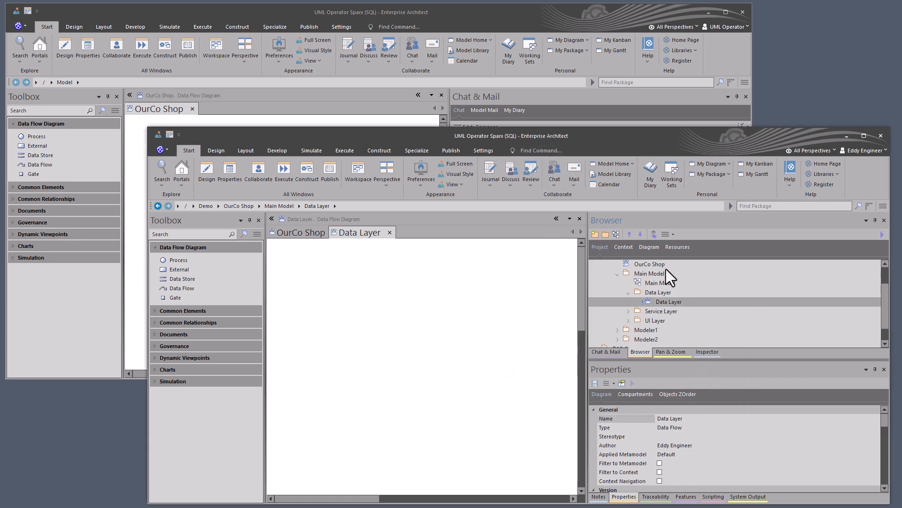
- In UML Operator's session, locate the OurCo Shop diagram in the project tree and select the Data Layer diagram to check its lock
{"action": "left_click", "coordinate": [513, 12]}
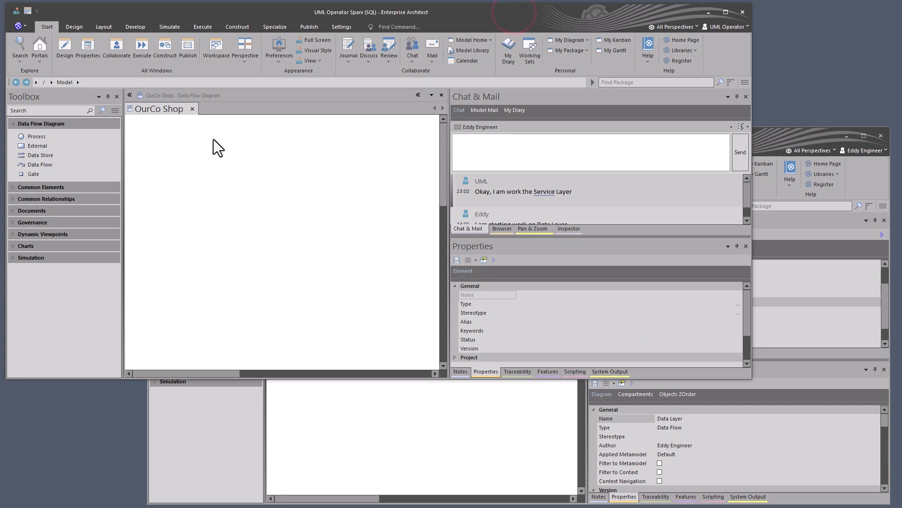
{"action": "left_click", "coordinate": [500, 228]}
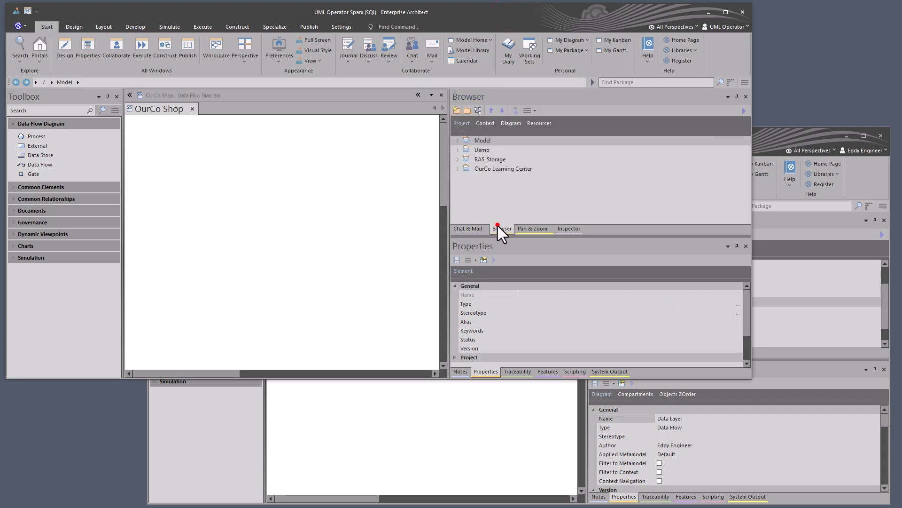
{"action": "right_click", "coordinate": [311, 191]}
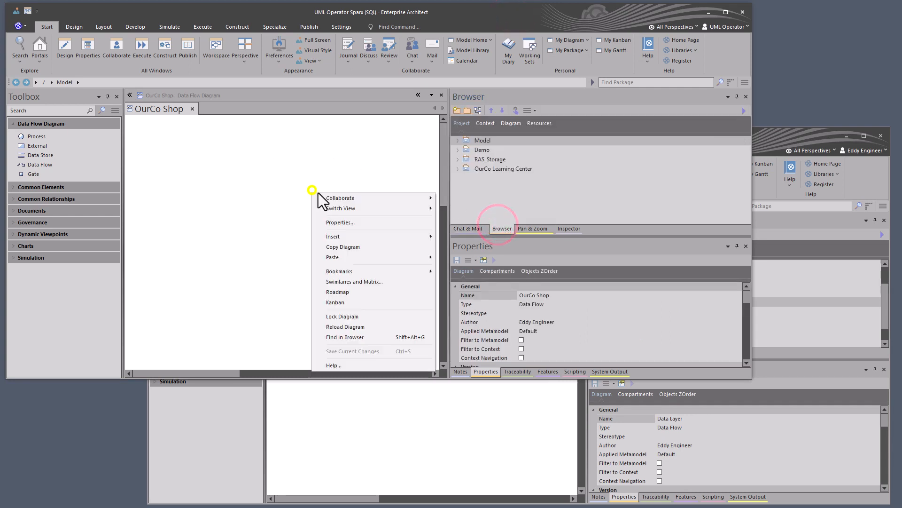
{"action": "left_click", "coordinate": [365, 338]}
{"action": "left_click", "coordinate": [479, 179]}
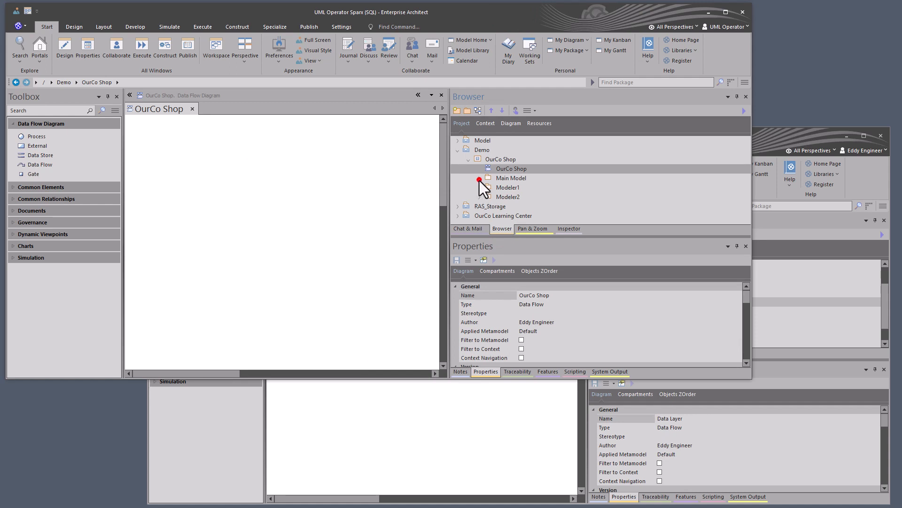
{"action": "left_click", "coordinate": [490, 195]}
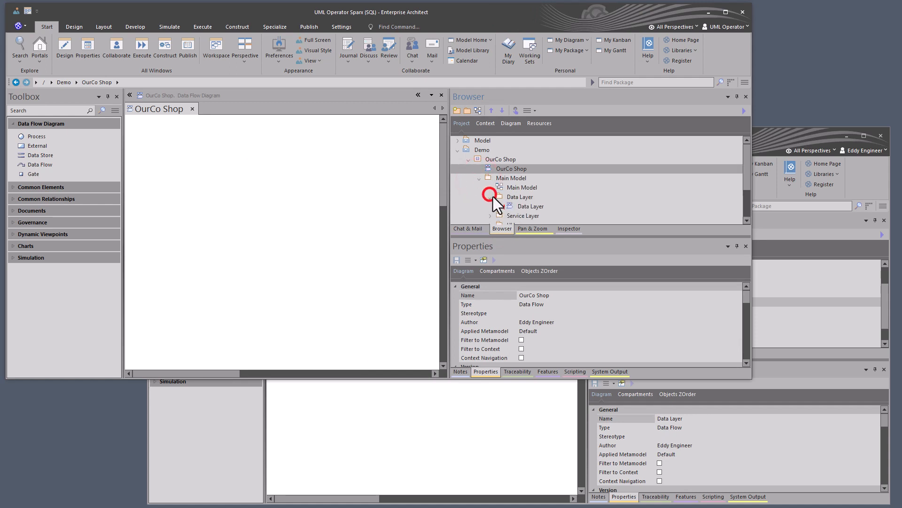
{"action": "left_click", "coordinate": [515, 207]}
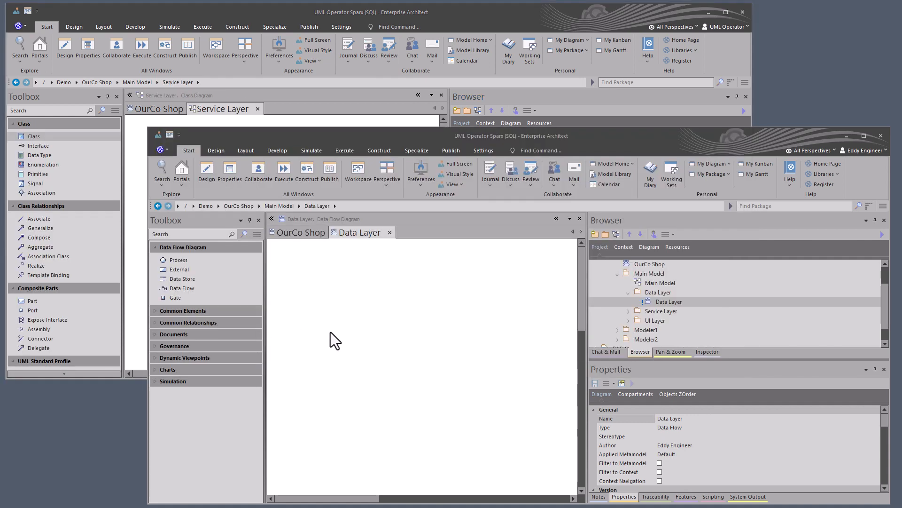
- Switch to the first modeler's session and place two Data Store elements side by side, level with each other, on the Data Layer diagram
{"action": "left_click", "coordinate": [331, 331]}
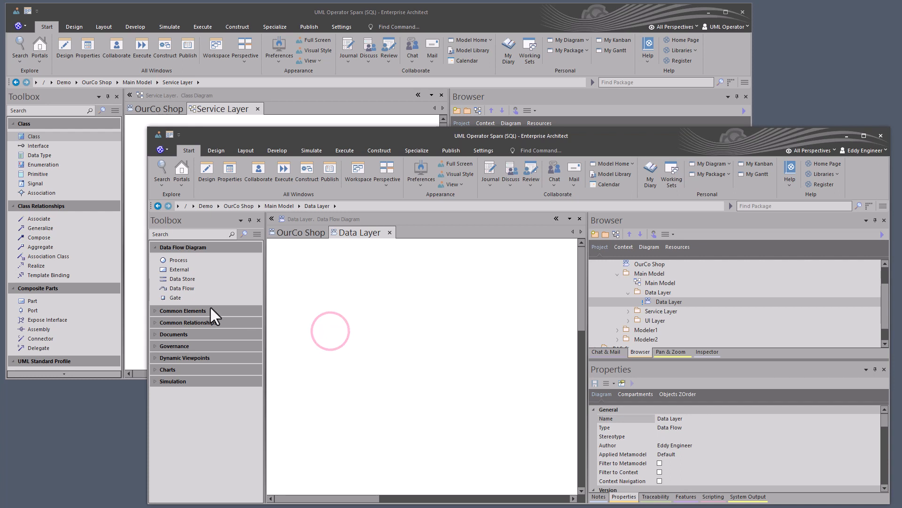
{"action": "left_click", "coordinate": [197, 279]}
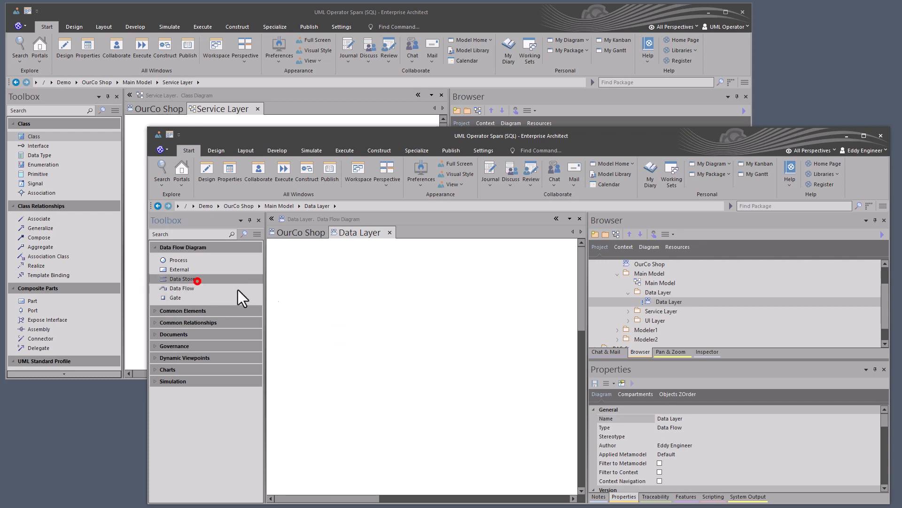
{"action": "left_click", "coordinate": [340, 315]}
{"action": "left_click", "coordinate": [353, 358]}
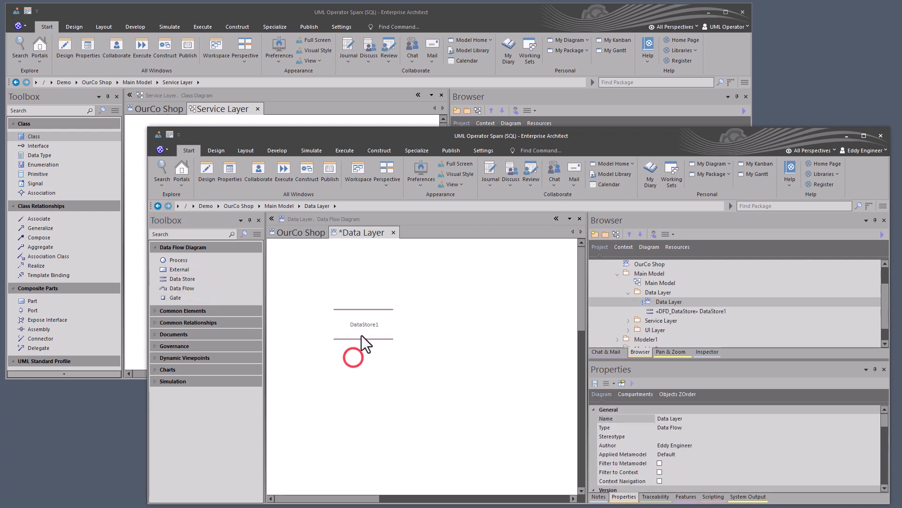
{"action": "left_click", "coordinate": [184, 278]}
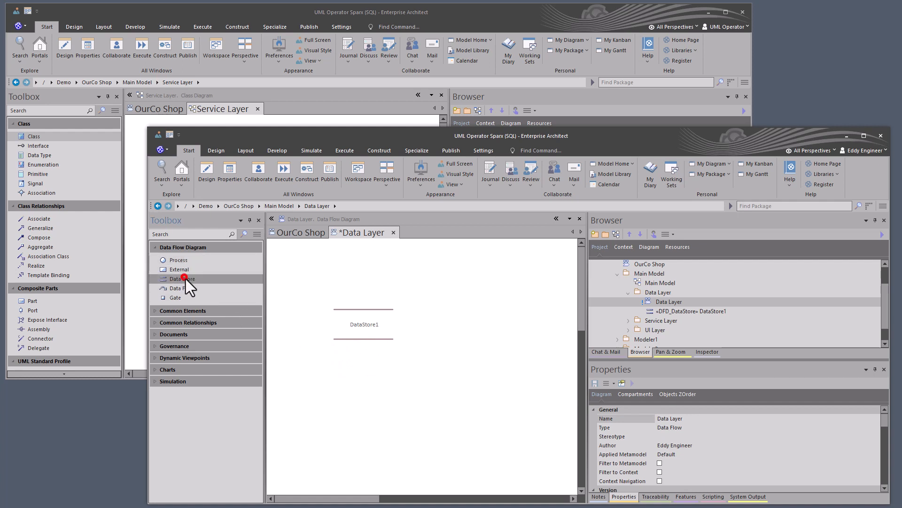
{"action": "left_click", "coordinate": [432, 309]}
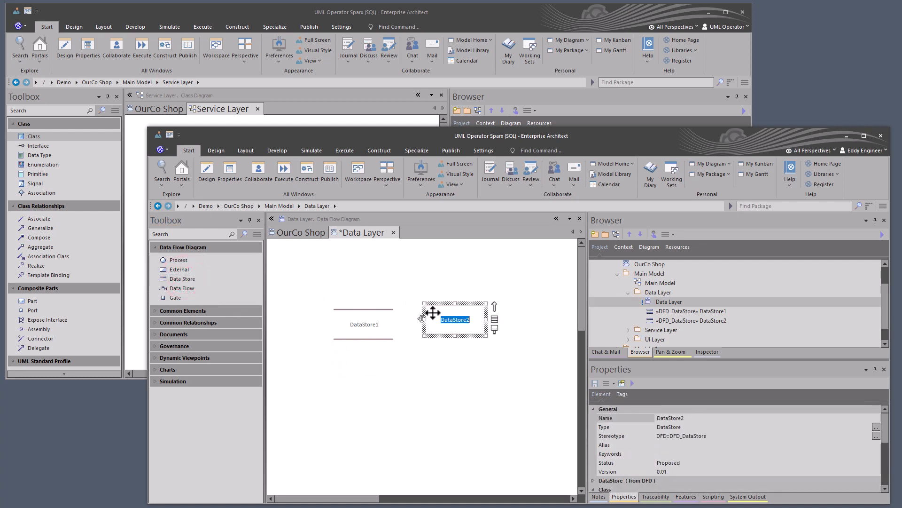
{"action": "left_click", "coordinate": [446, 348]}
{"action": "left_click_drag", "start_coordinate": [448, 330], "coordinate": [450, 334]}
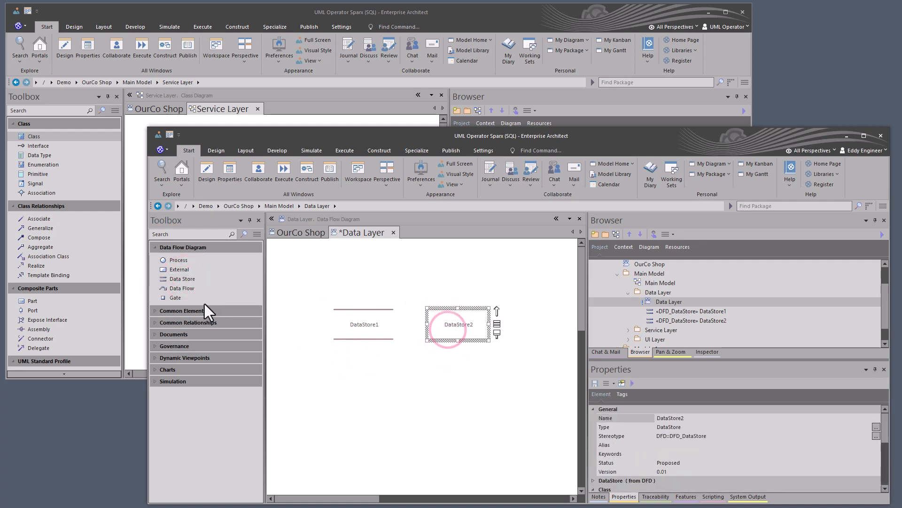
- Move the two data stores further apart and connect DataStore1 to DataStore2 with a Data Flow curving above them
{"action": "left_click", "coordinate": [182, 288]}
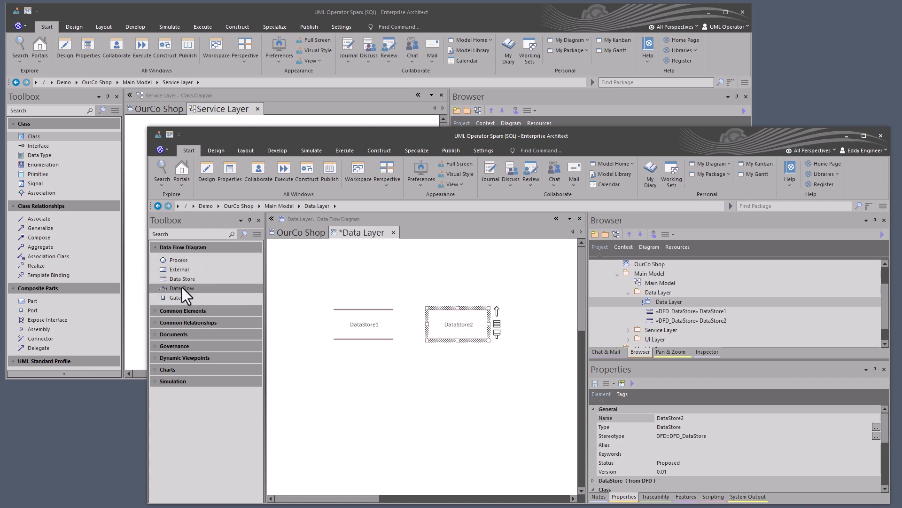
{"action": "left_click_drag", "start_coordinate": [361, 317], "coordinate": [331, 318]}
{"action": "left_click_drag", "start_coordinate": [443, 317], "coordinate": [445, 318]}
{"action": "left_click", "coordinate": [176, 292]}
{"action": "left_click_drag", "start_coordinate": [309, 316], "coordinate": [386, 256]}
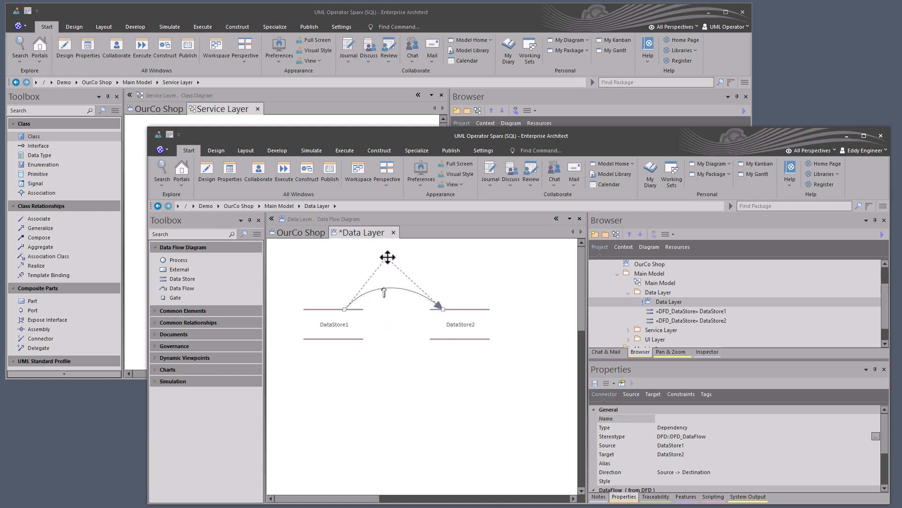
{"action": "left_click", "coordinate": [400, 385]}
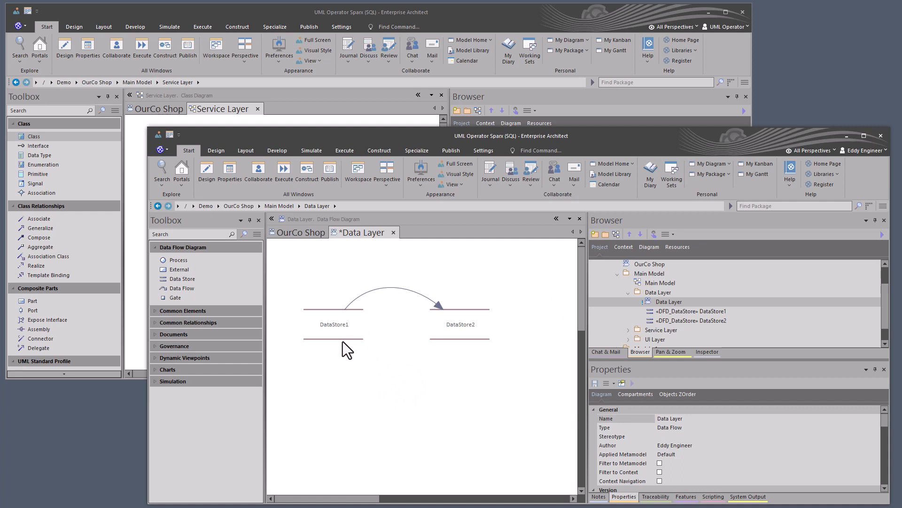
- Switch to UML Operator's session and change the Service Layer diagram's type to Component
{"action": "left_click", "coordinate": [213, 195]}
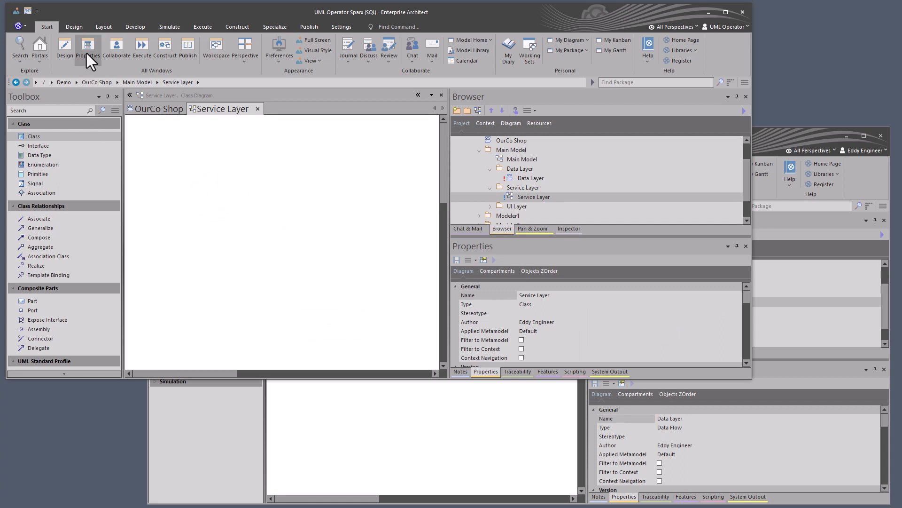
{"action": "left_click", "coordinate": [76, 27]}
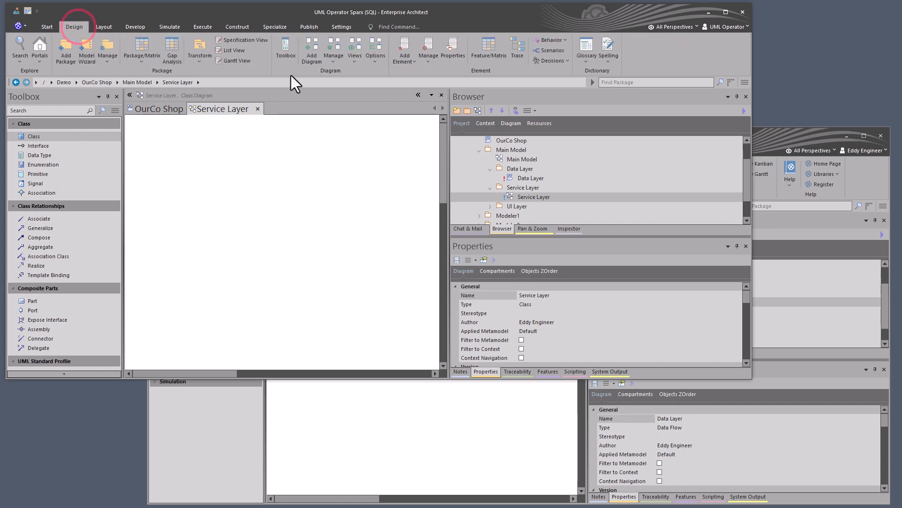
{"action": "left_click", "coordinate": [376, 58]}
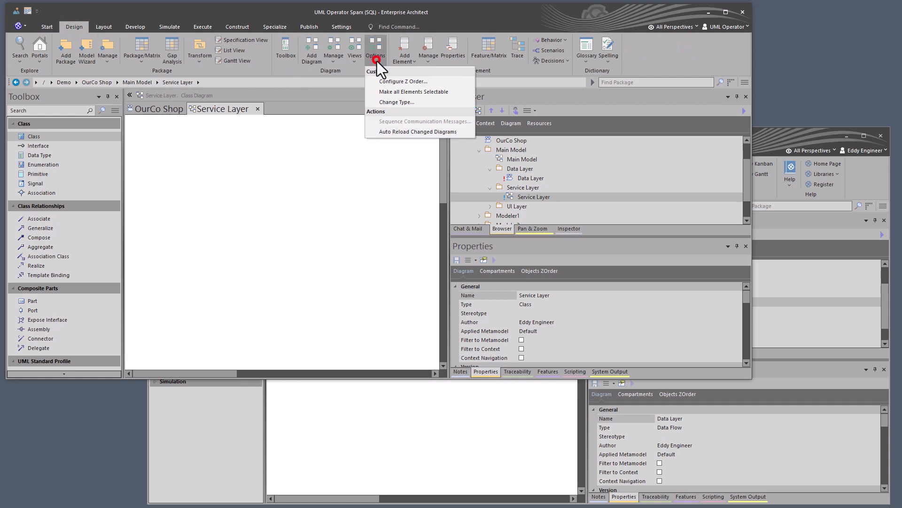
{"action": "left_click", "coordinate": [385, 104]}
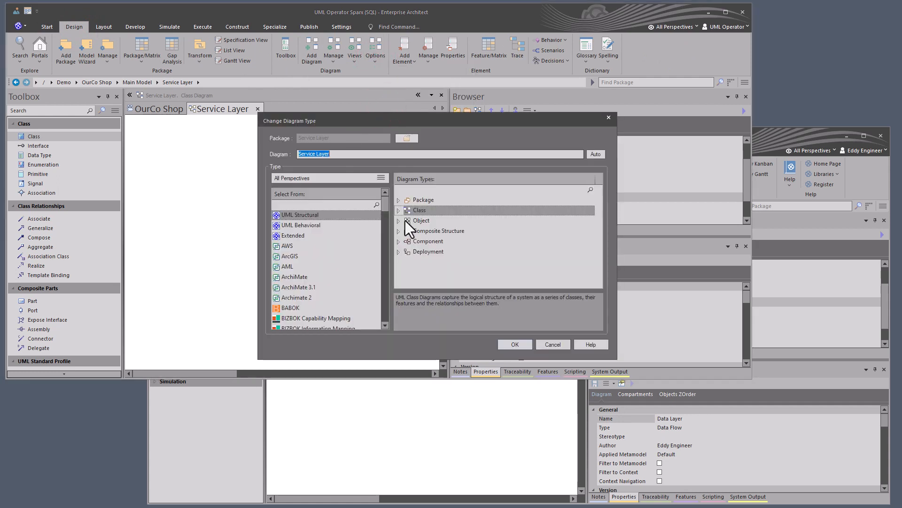
{"action": "left_click", "coordinate": [427, 243]}
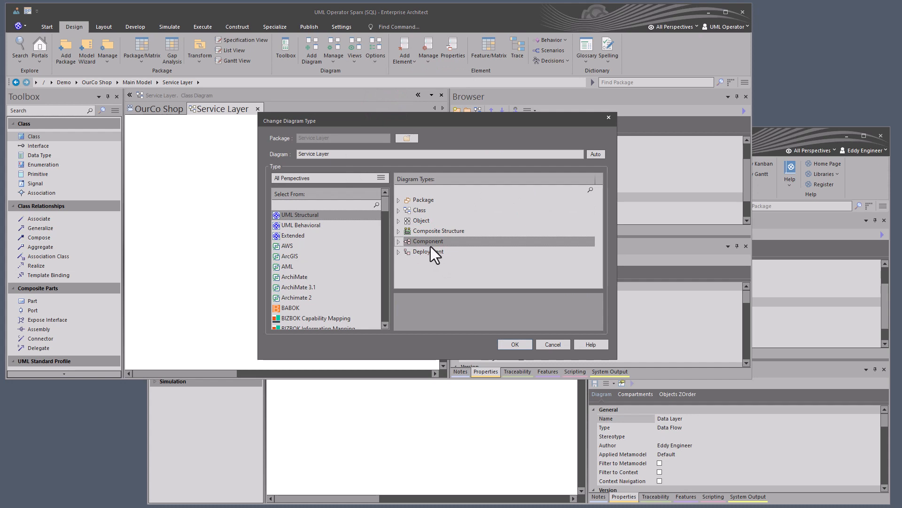
{"action": "left_click", "coordinate": [516, 344]}
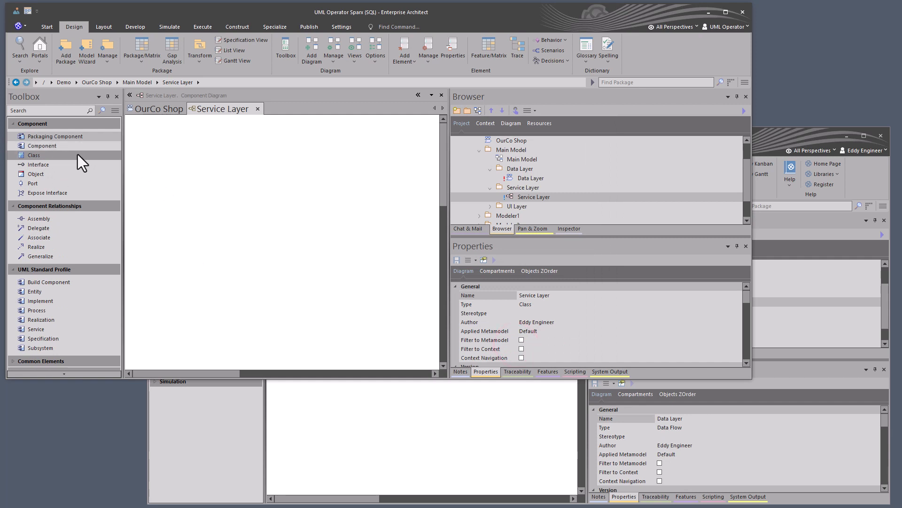
- Add two Component elements to the Service Layer diagram and align them one below the other
{"action": "left_click", "coordinate": [50, 145]}
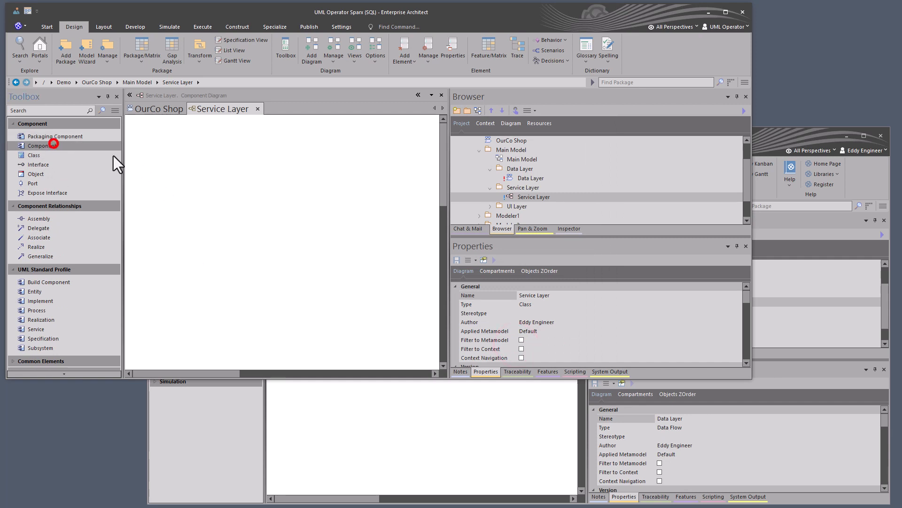
{"action": "left_click", "coordinate": [188, 158]}
{"action": "left_click", "coordinate": [226, 217]}
{"action": "left_click", "coordinate": [210, 179]}
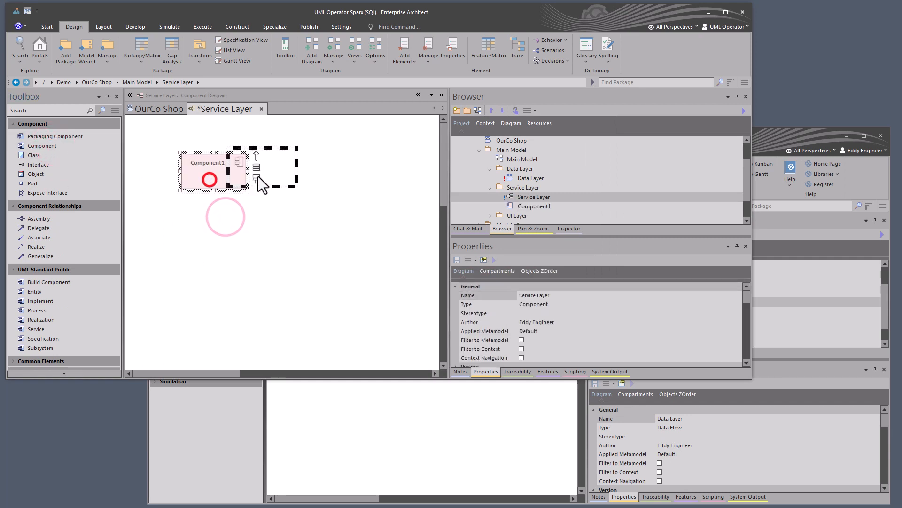
{"action": "mouse_move", "coordinate": [258, 176]}
{"action": "left_mouse_down"}
{"action": "mouse_move", "coordinate": [221, 169]}
{"action": "mouse_move", "coordinate": [261, 169]}
{"action": "left_mouse_up"}
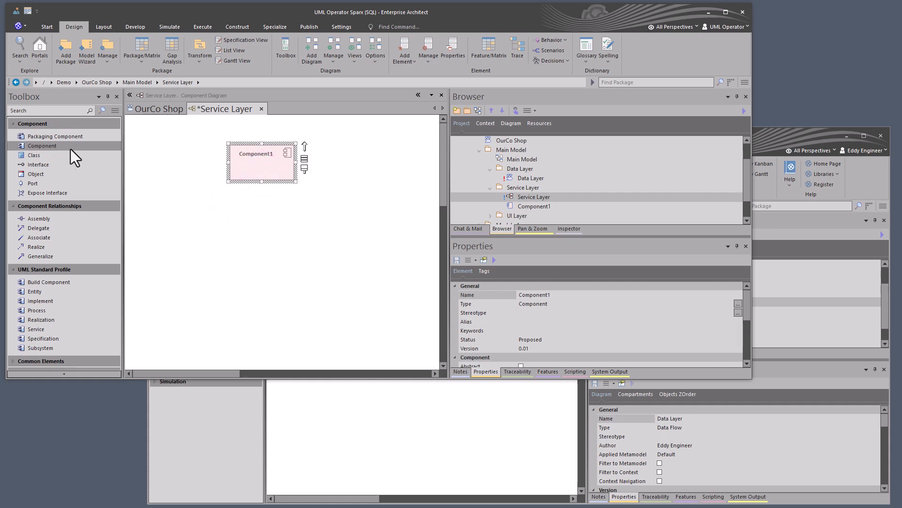
{"action": "left_click", "coordinate": [71, 149]}
{"action": "left_click", "coordinate": [273, 206]}
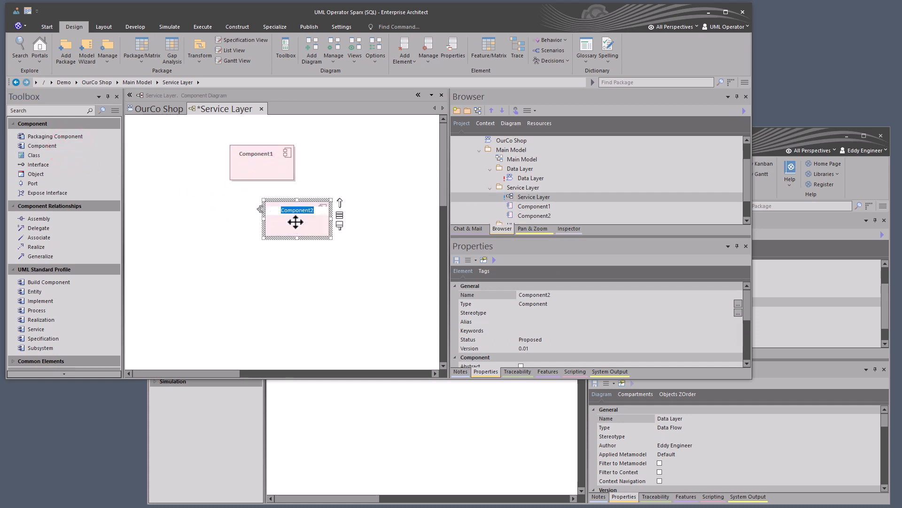
{"action": "left_click_drag", "start_coordinate": [295, 222], "coordinate": [260, 236]}
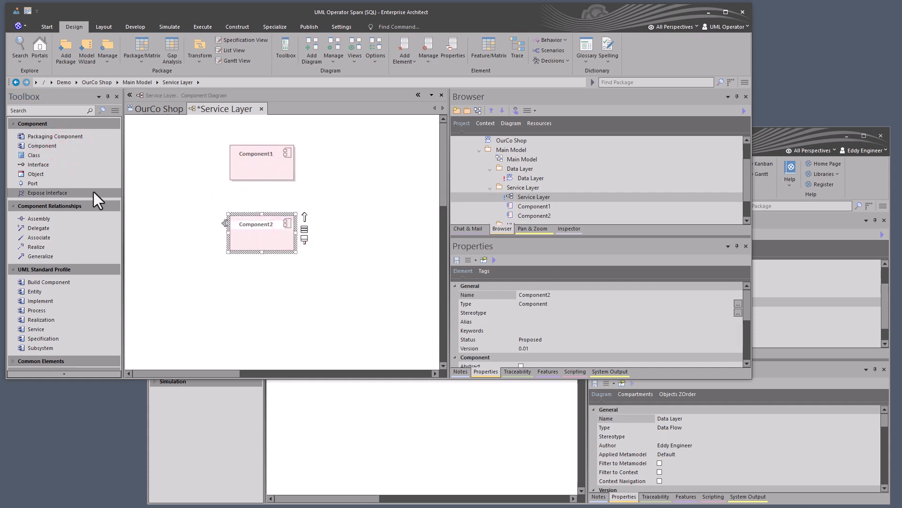
- Connect Component2 to Component1 with an Assembly relationship
{"action": "left_click", "coordinate": [50, 218]}
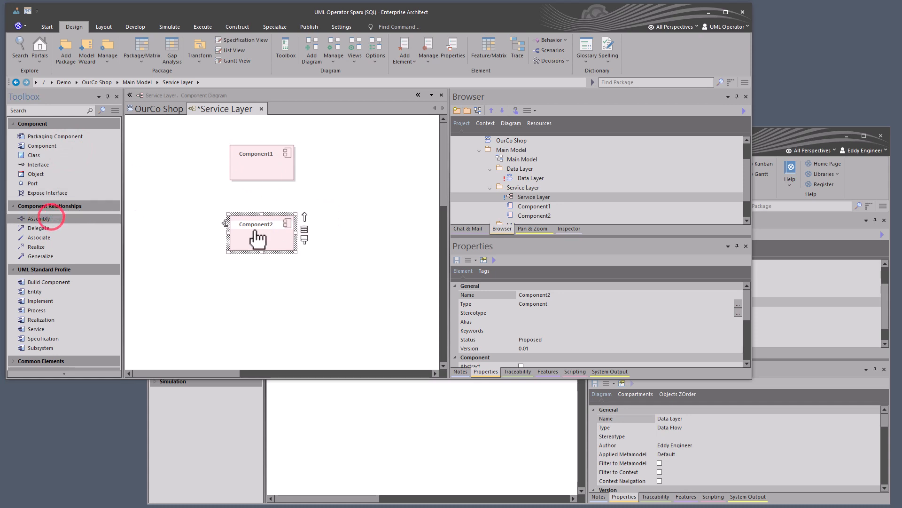
{"action": "left_click_drag", "start_coordinate": [257, 240], "coordinate": [256, 160]}
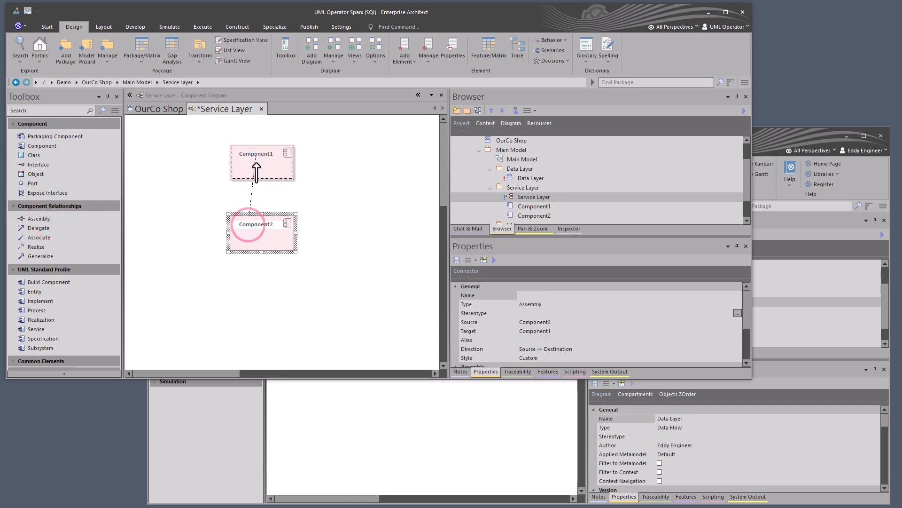
{"action": "left_click", "coordinate": [194, 188]}
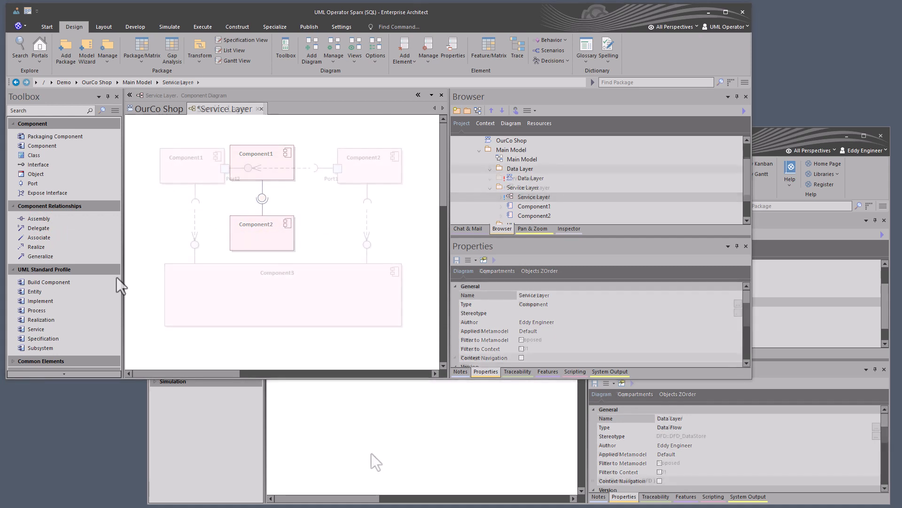
- Check the Data Layer diagram in the first modeler's session, and expand and reload the Data Layer package in UML Operator's project tree
{"action": "left_click", "coordinate": [295, 241]}
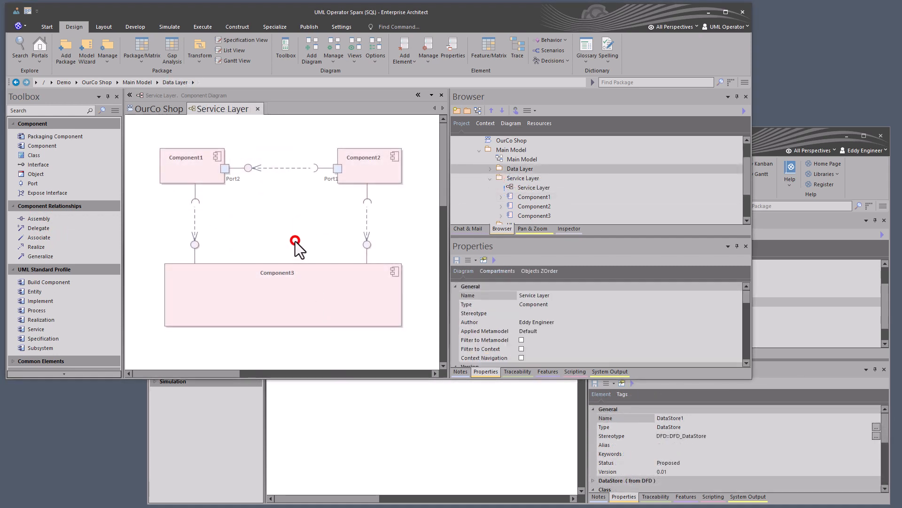
{"action": "left_click", "coordinate": [382, 427]}
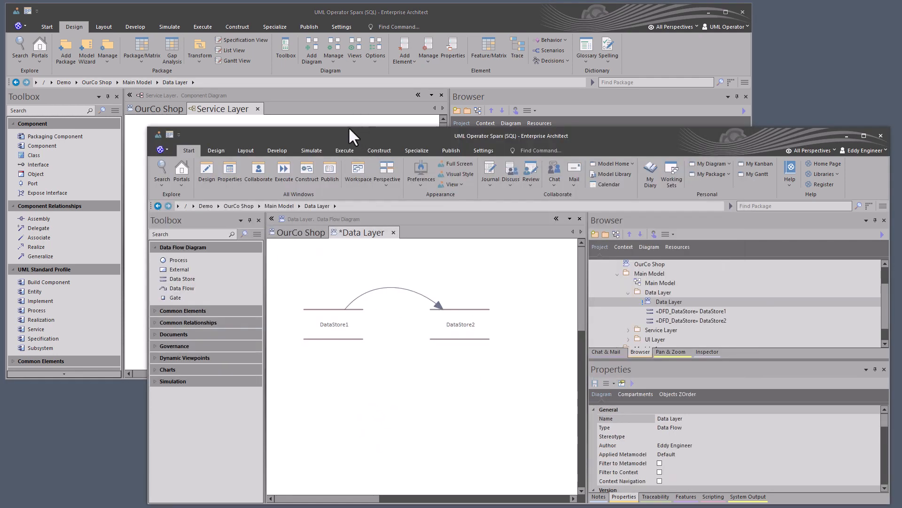
{"action": "left_click", "coordinate": [300, 121]}
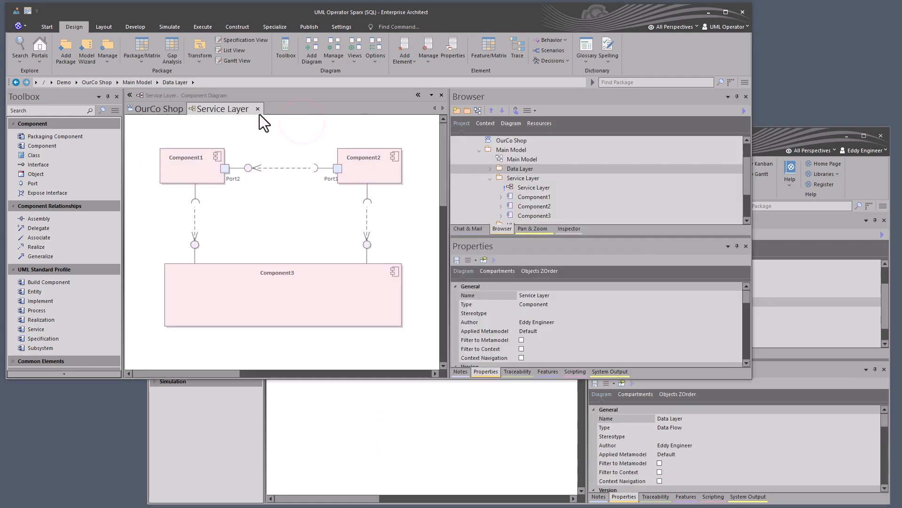
{"action": "left_click", "coordinate": [497, 170]}
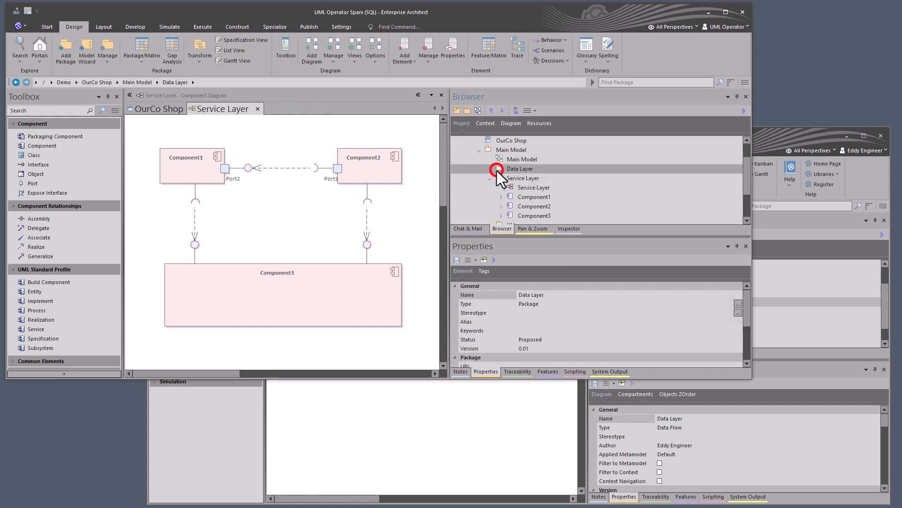
{"action": "left_click", "coordinate": [493, 171]}
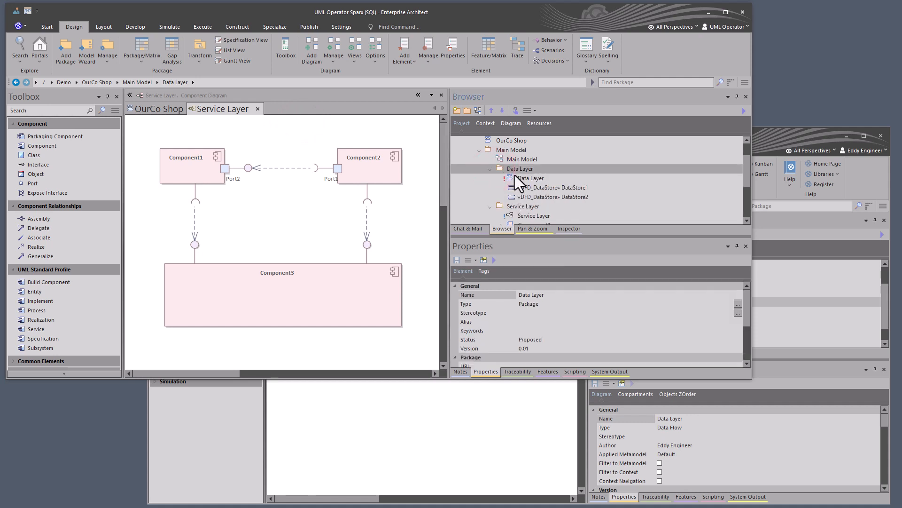
{"action": "right_click", "coordinate": [515, 170]}
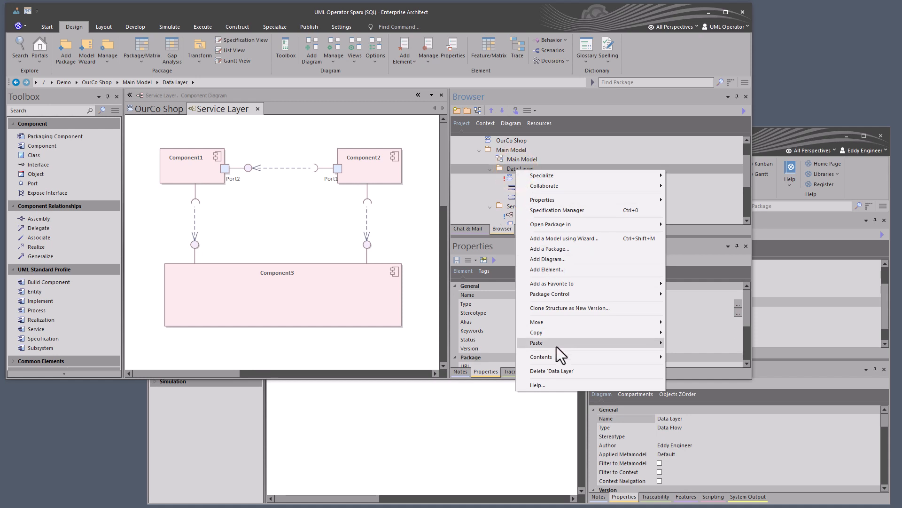
{"action": "mouse_move", "coordinate": [559, 357]}
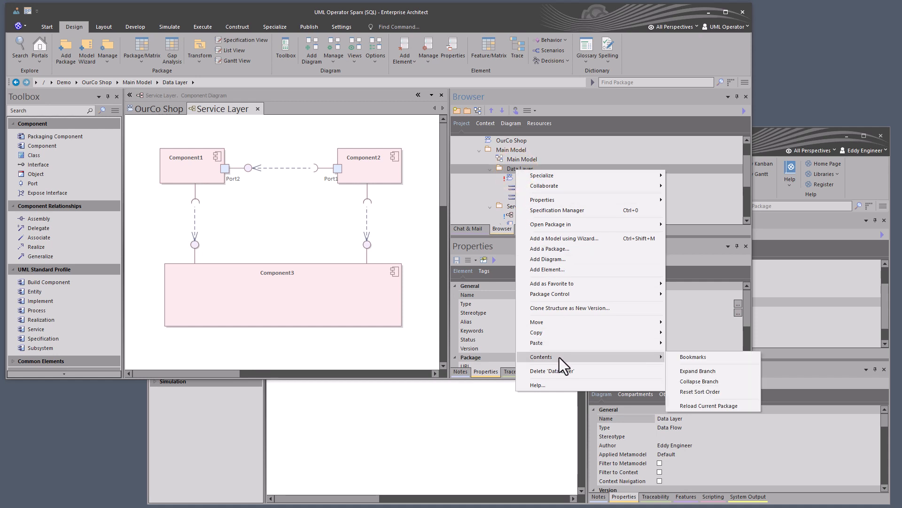
{"action": "left_click", "coordinate": [699, 405]}
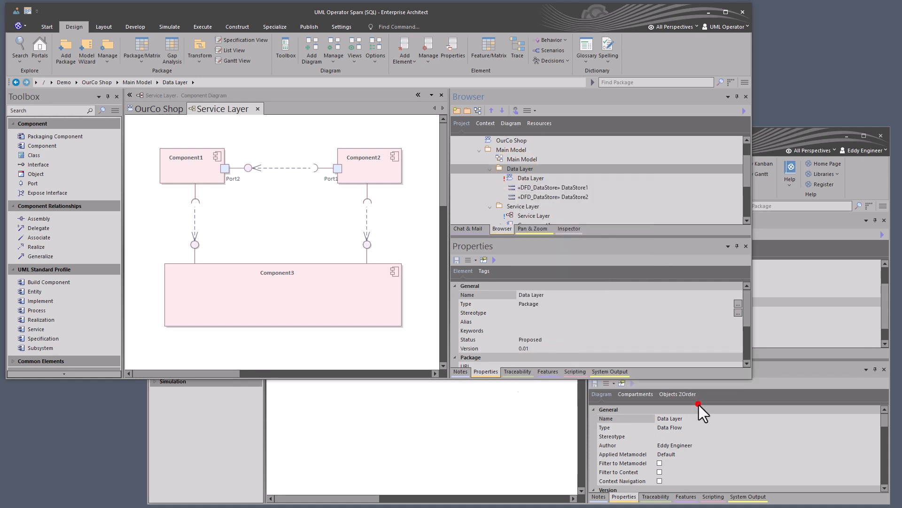
- Place DataStore1 and DataStore2 from the Data Layer package as links side by side inside Component3 on the Service Layer diagram
{"action": "left_click", "coordinate": [554, 188]}
{"action": "left_click", "coordinate": [555, 195]}
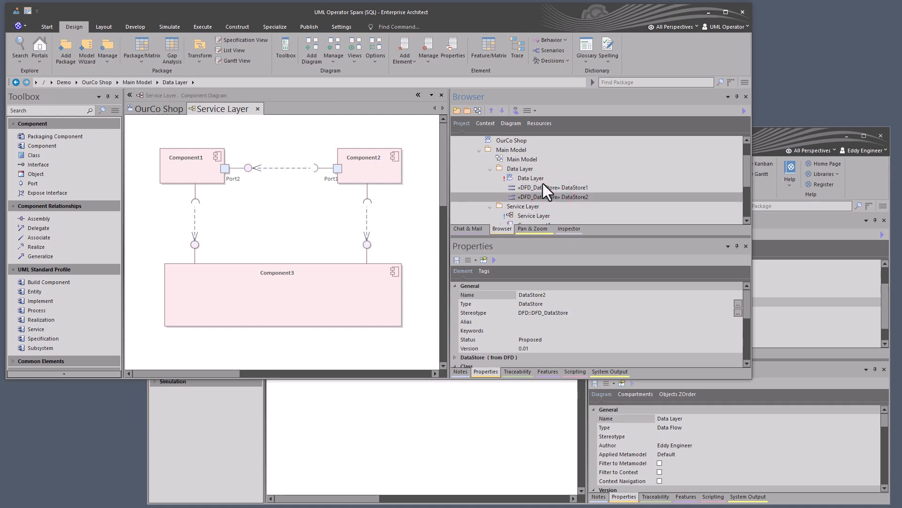
{"action": "left_click_drag", "start_coordinate": [543, 187], "coordinate": [206, 288]}
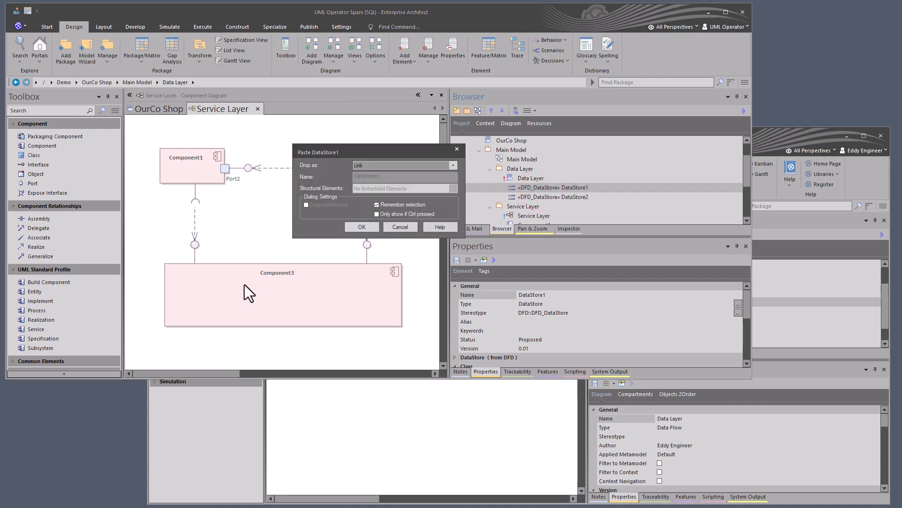
{"action": "left_click", "coordinate": [366, 224]}
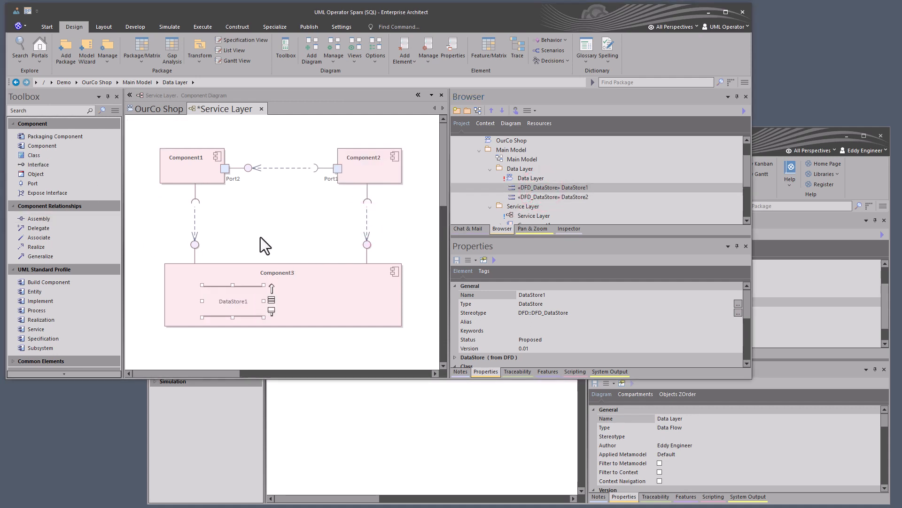
{"action": "left_click_drag", "start_coordinate": [538, 197], "coordinate": [310, 283]}
{"action": "left_click", "coordinate": [357, 230]}
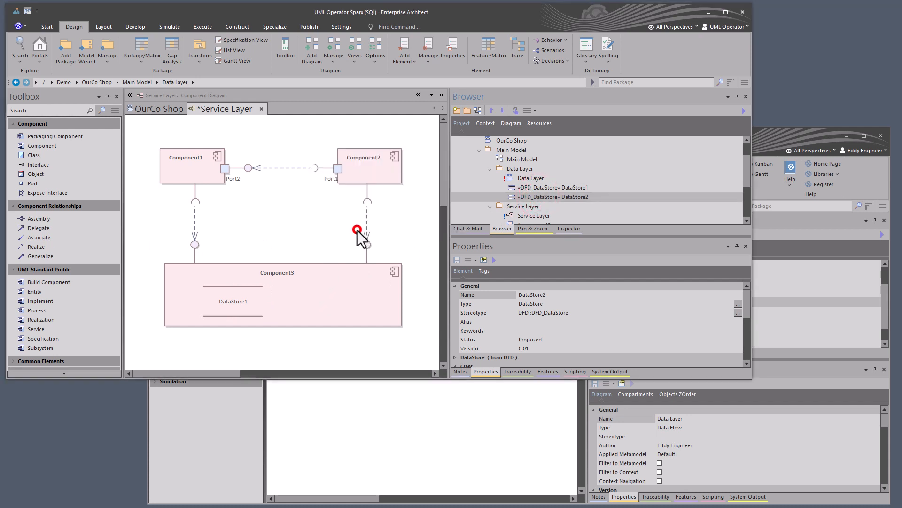
- Align DataStore2 level with DataStore1 inside Component3 and save the Service Layer diagram
{"action": "left_click", "coordinate": [332, 299]}
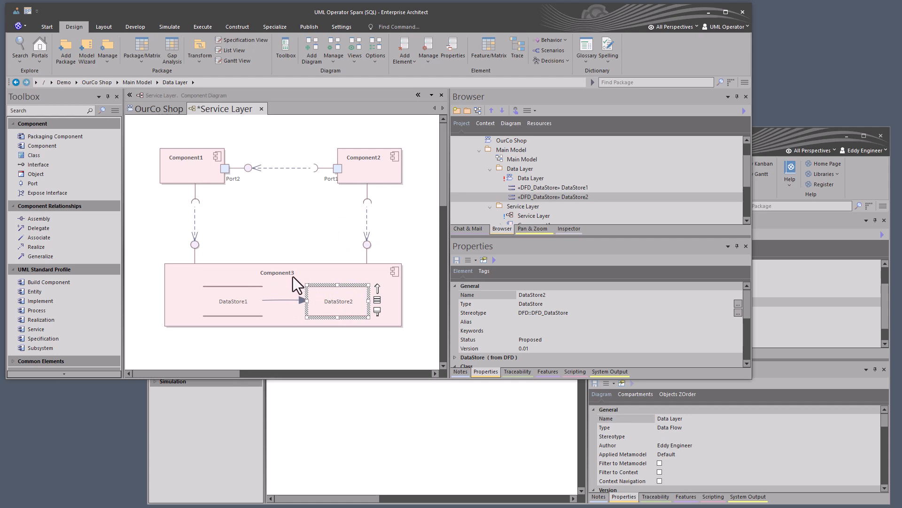
{"action": "left_click", "coordinate": [301, 246]}
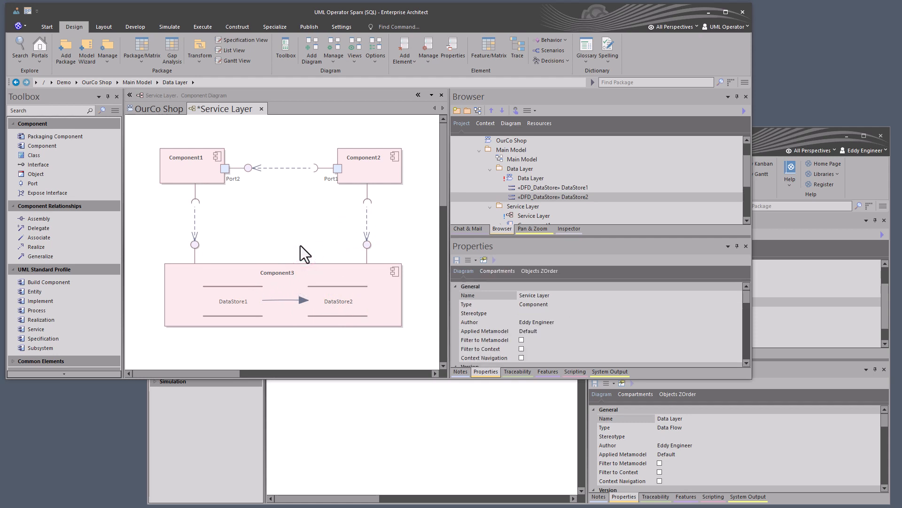
{"action": "key", "text": "ctrl+s"}
- In the first modeler's session, apply a user lock to DataStore1 in the Data Layer package
{"action": "left_click", "coordinate": [493, 397]}
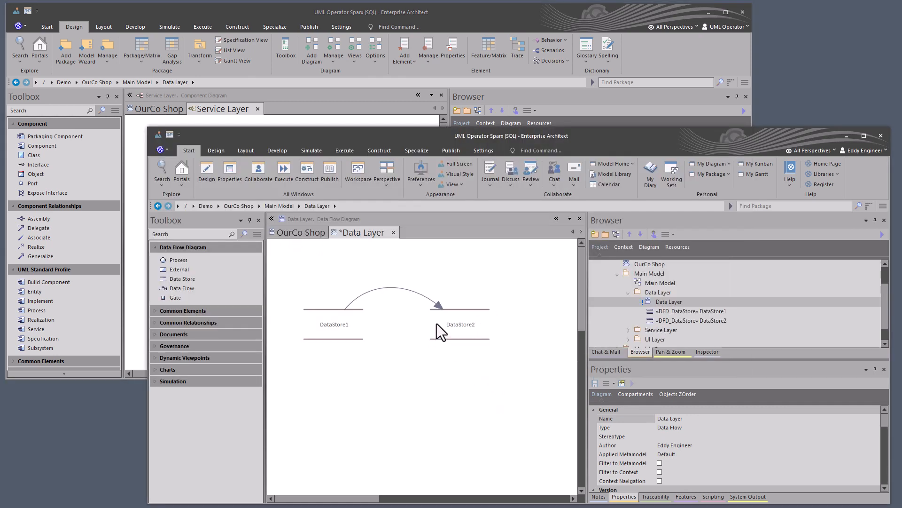
{"action": "left_click", "coordinate": [661, 312]}
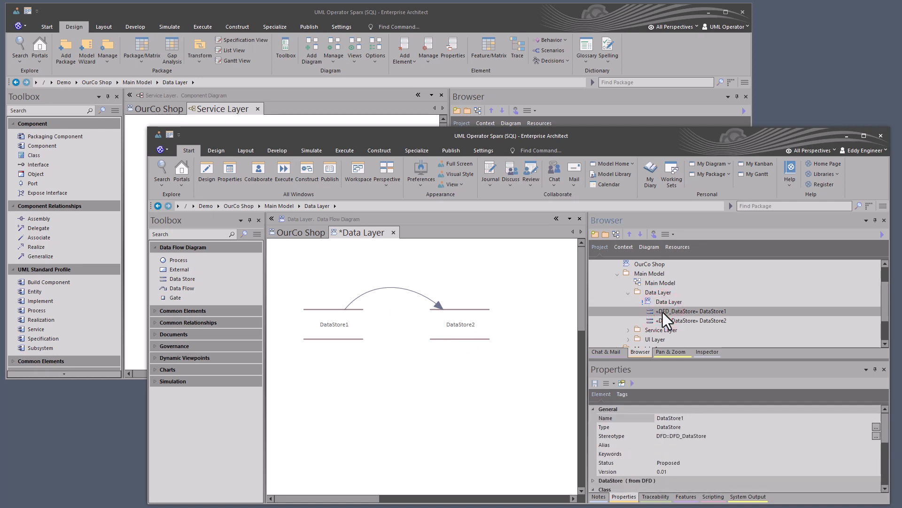
{"action": "right_click", "coordinate": [663, 312]}
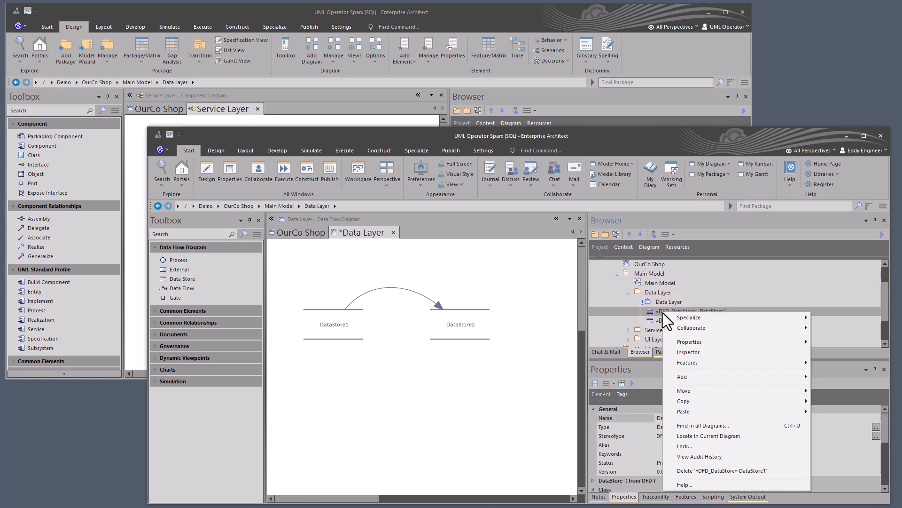
{"action": "left_click", "coordinate": [687, 446]}
{"action": "left_click", "coordinate": [481, 311]}
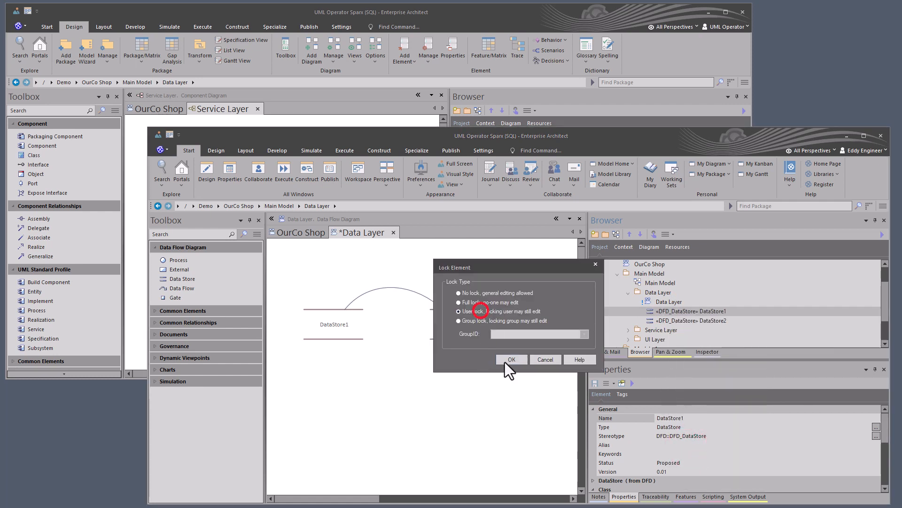
{"action": "left_click", "coordinate": [510, 360]}
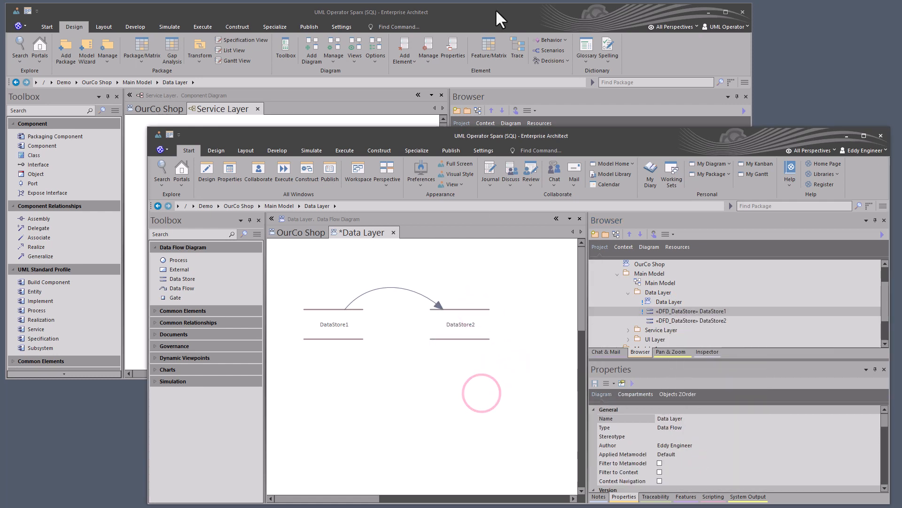
- Return to UML Operator's session and remove DataStore1 and DataStore2 from Component3 on the Service Layer diagram
{"action": "left_click", "coordinate": [496, 11]}
{"action": "left_click", "coordinate": [241, 301]}
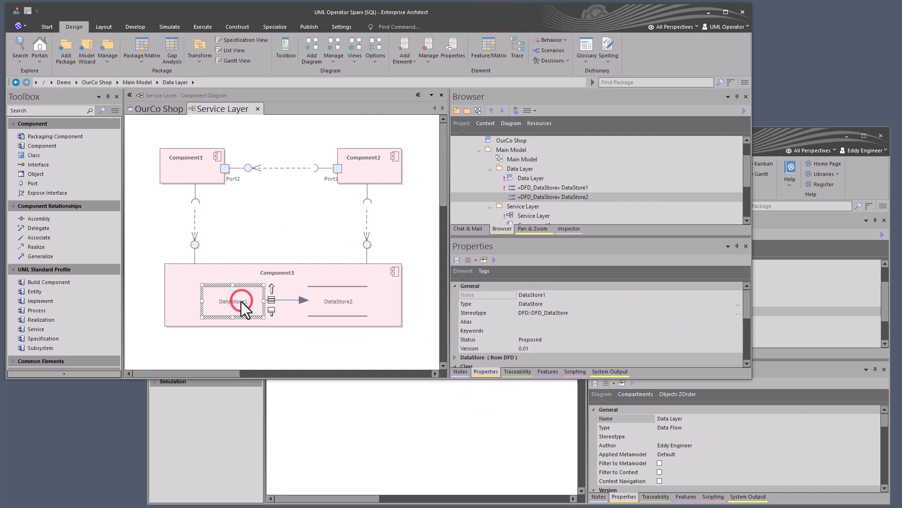
{"action": "key", "text": "Delete"}
{"action": "left_click", "coordinate": [323, 300]}
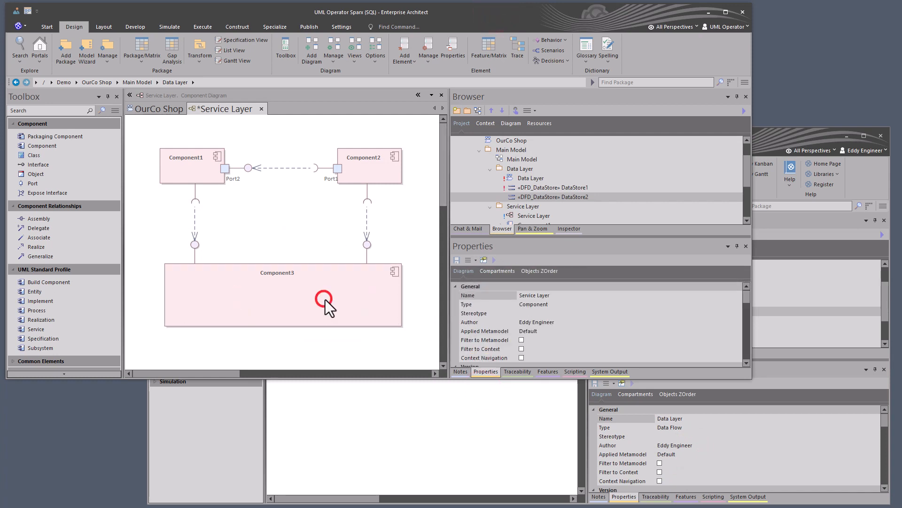
- Place the locked DataStore1 and the unlocked DataStore2 back inside Component3 as links and align them side by side
{"action": "left_click", "coordinate": [524, 185]}
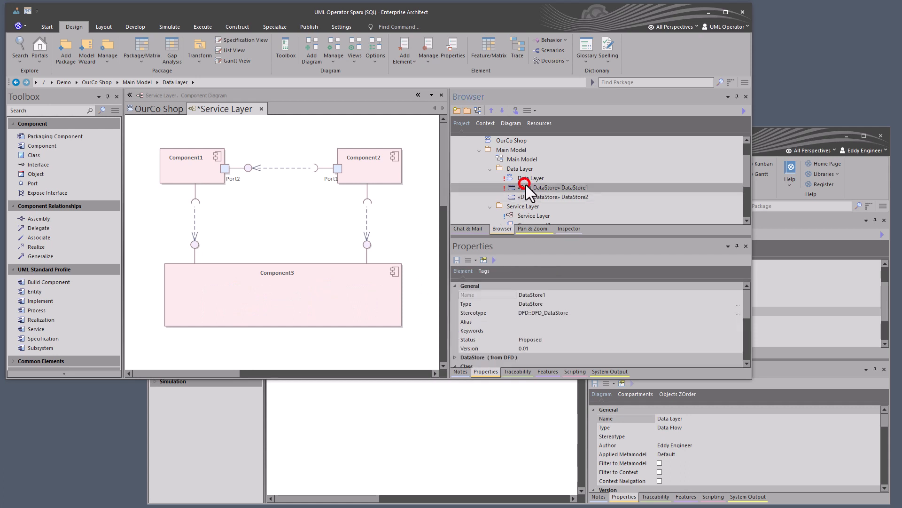
{"action": "left_click_drag", "start_coordinate": [534, 189], "coordinate": [193, 295]}
{"action": "left_click", "coordinate": [356, 225]}
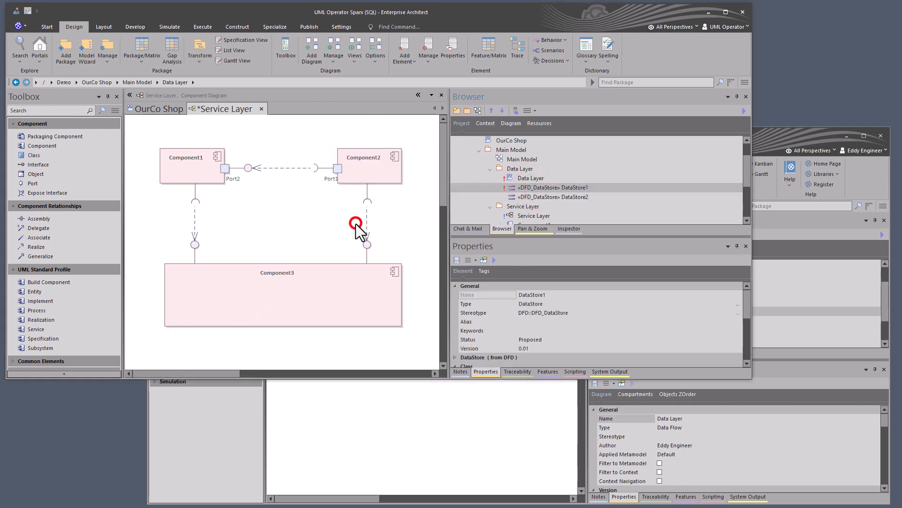
{"action": "left_click_drag", "start_coordinate": [234, 313], "coordinate": [250, 302]}
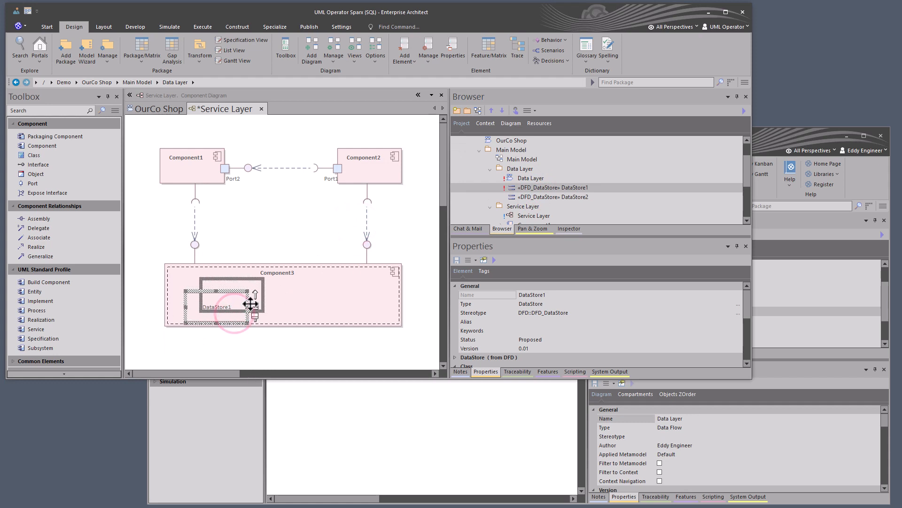
{"action": "left_click_drag", "start_coordinate": [532, 198], "coordinate": [309, 290]}
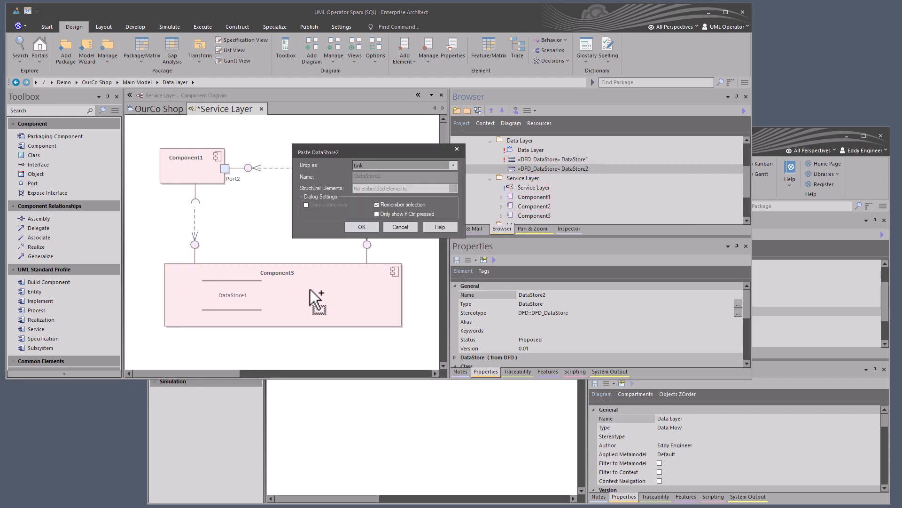
{"action": "left_click", "coordinate": [360, 227]}
{"action": "left_click_drag", "start_coordinate": [235, 303], "coordinate": [230, 308]}
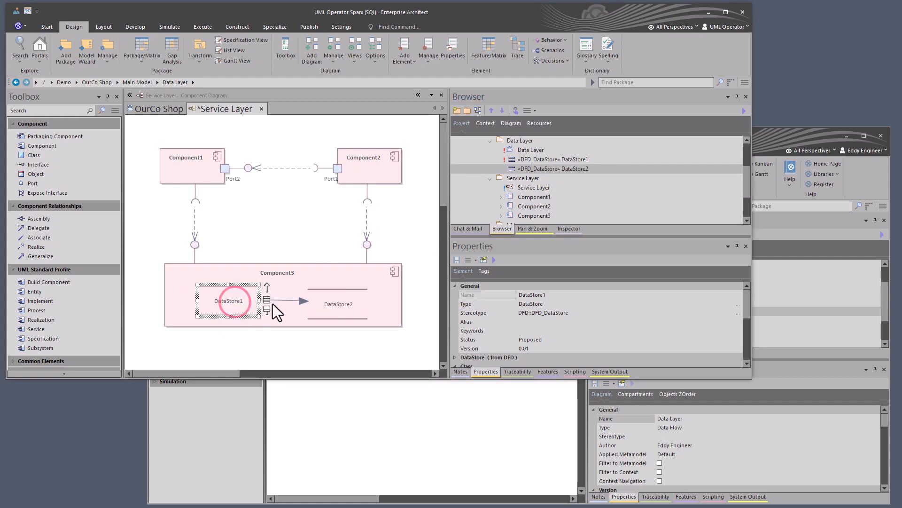
{"action": "left_click", "coordinate": [340, 300]}
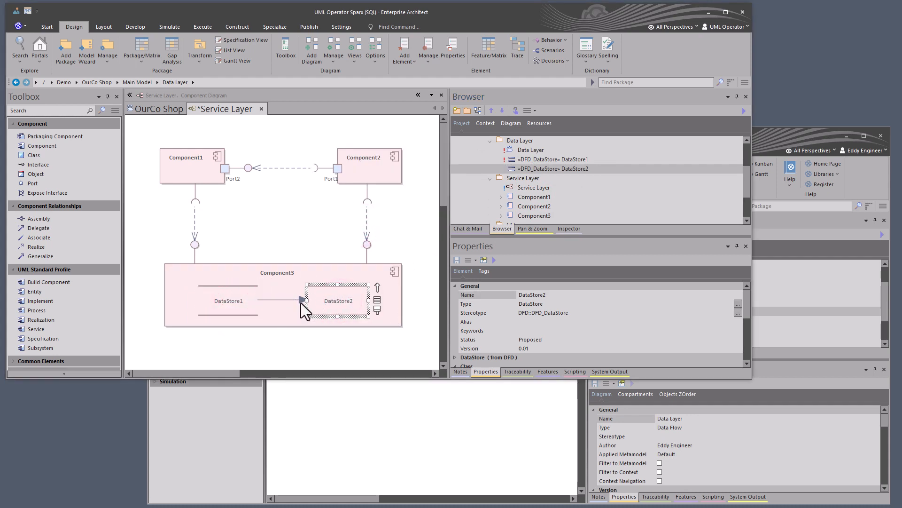
- Check whether the properties of DataStore1 and DataStore2 can be edited, closing each dialog without changes
{"action": "left_click", "coordinate": [240, 306]}
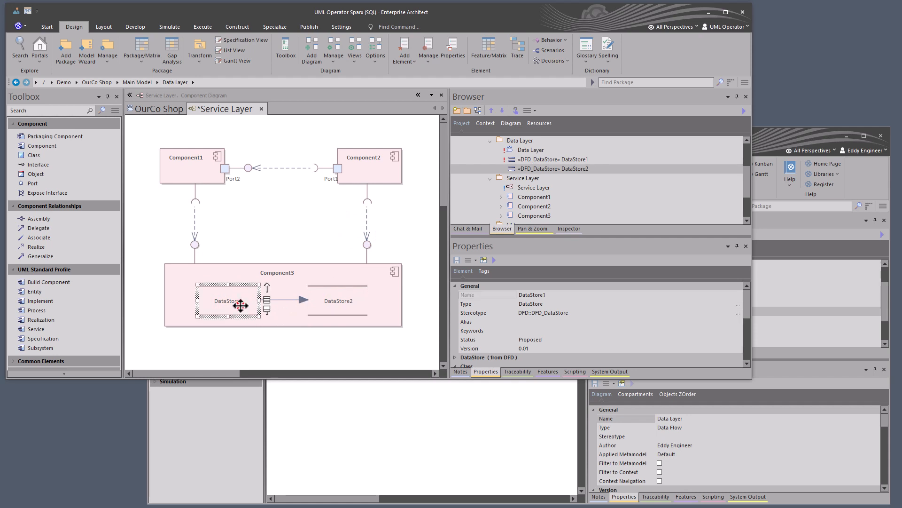
{"action": "double_click", "coordinate": [257, 306]}
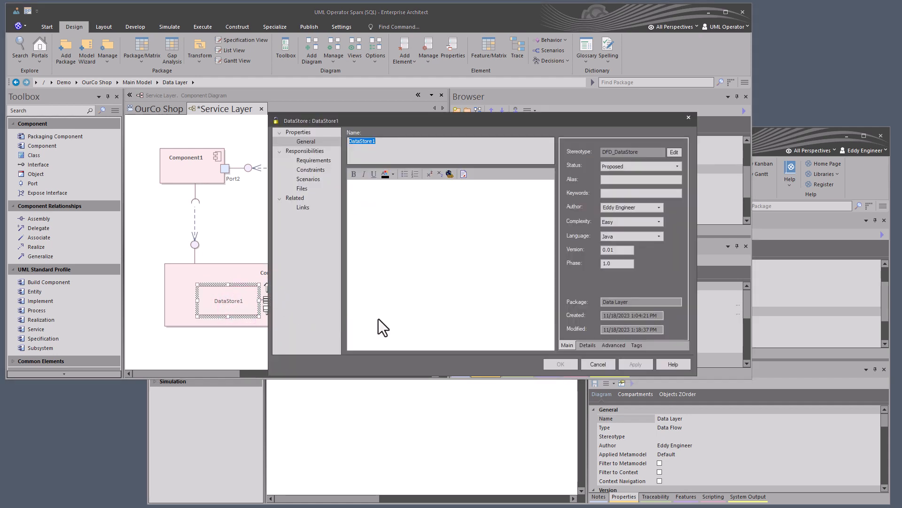
{"action": "left_click", "coordinate": [593, 364]}
{"action": "left_click", "coordinate": [348, 301]}
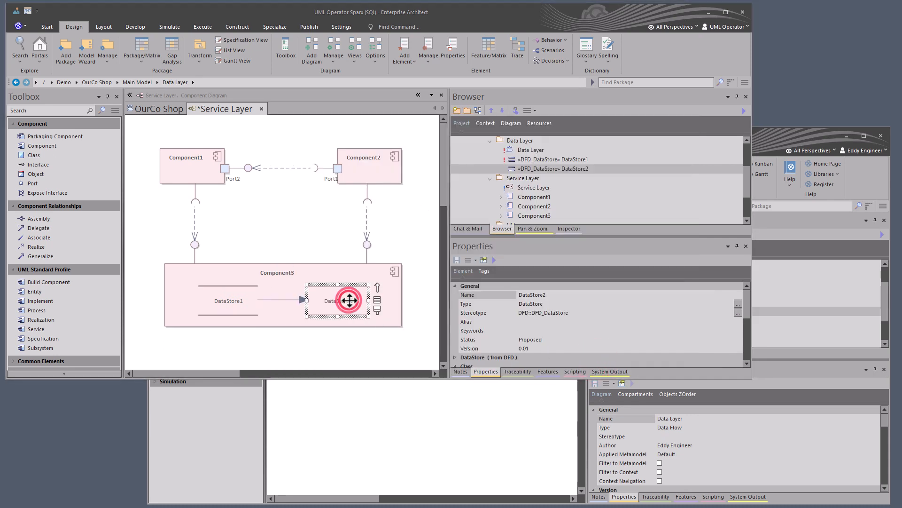
{"action": "double_click", "coordinate": [349, 301]}
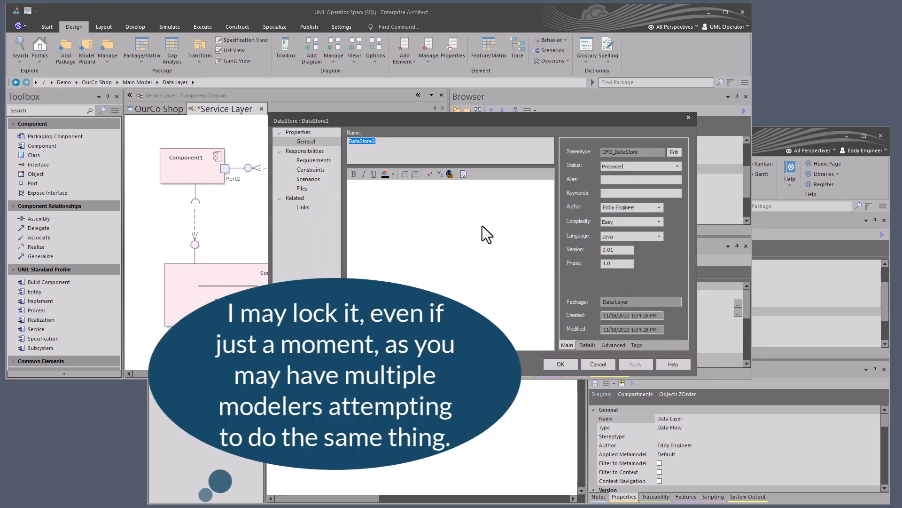
{"action": "left_click", "coordinate": [460, 269]}
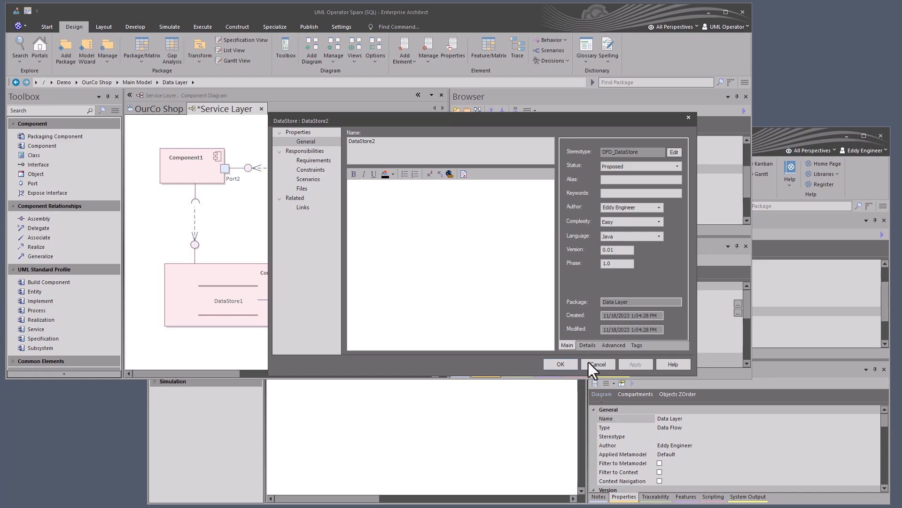
{"action": "left_click", "coordinate": [597, 364]}
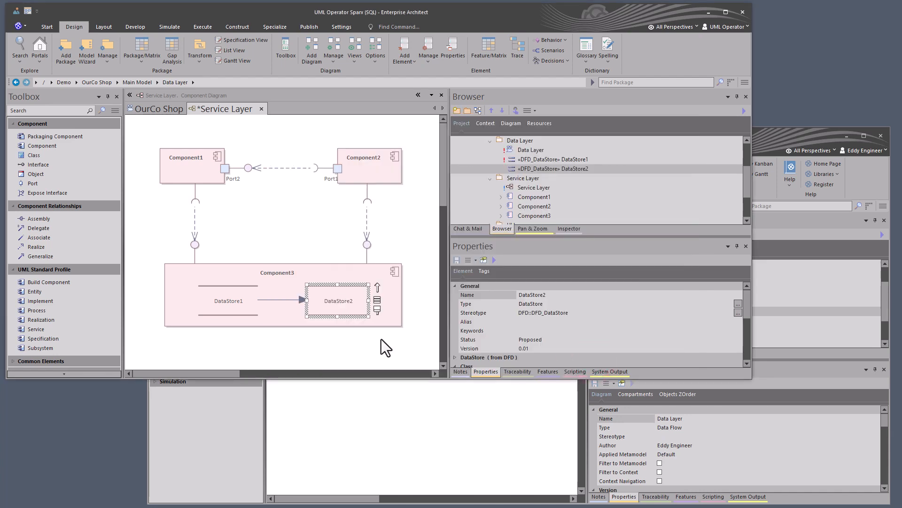
- Check the Data Layer diagram in the first modeler's session, and save the Service Layer diagram in UML Operator's session
{"action": "left_click", "coordinate": [398, 400]}
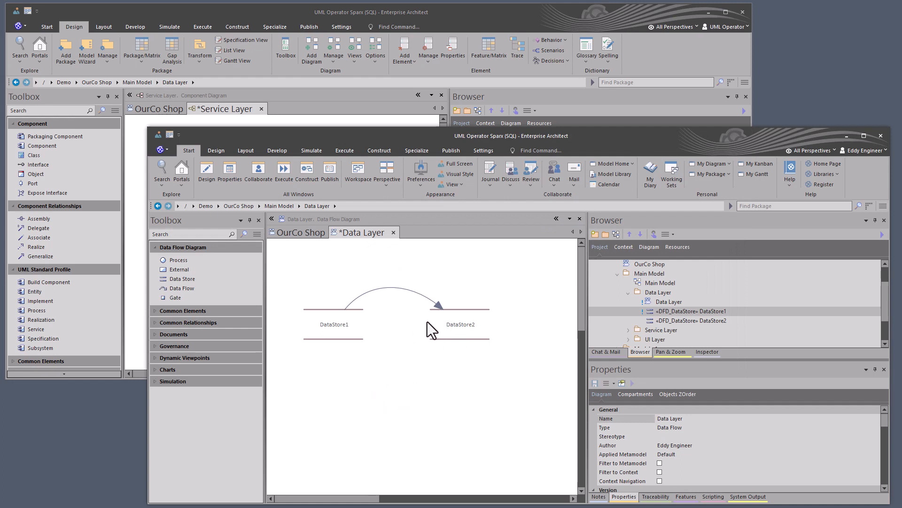
{"action": "left_click", "coordinate": [253, 13]}
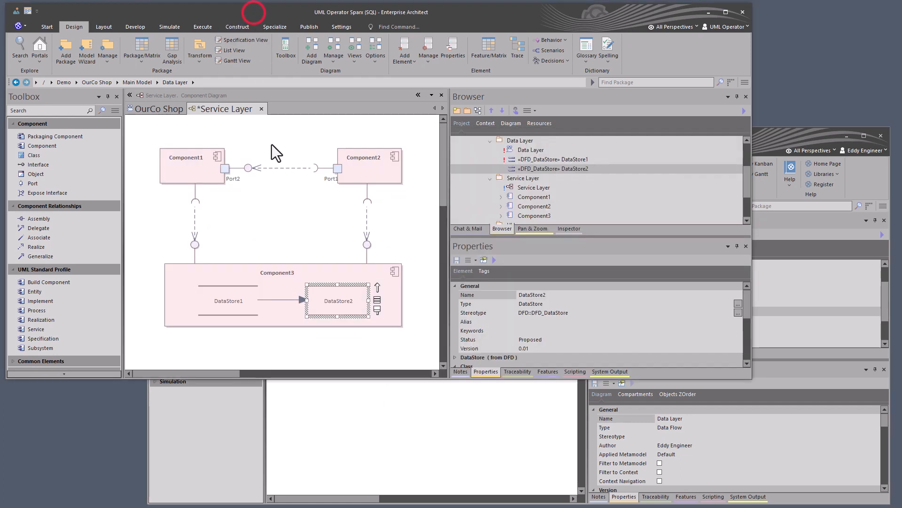
{"action": "left_click", "coordinate": [293, 229]}
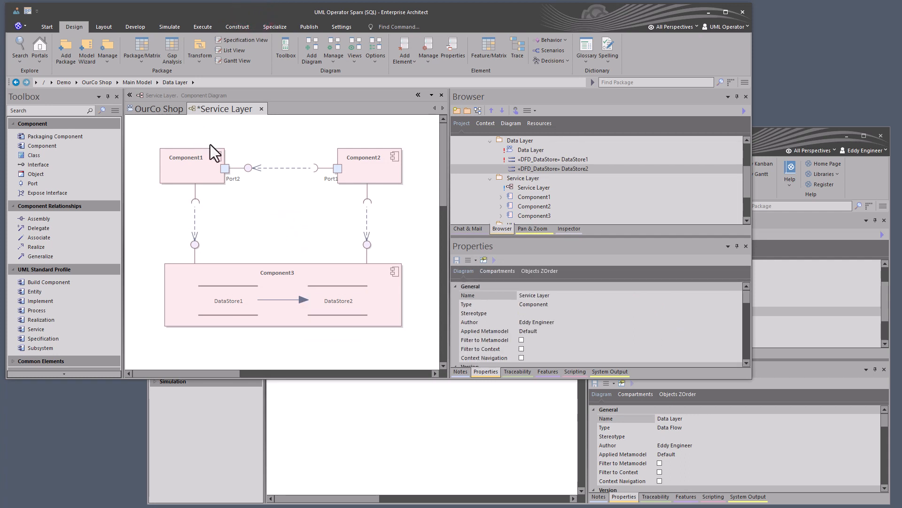
{"action": "key", "text": "ctrl+s"}
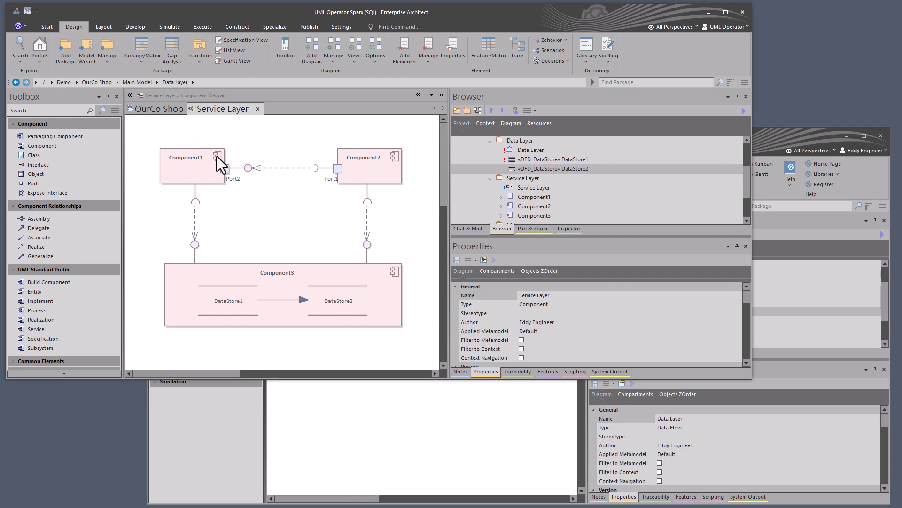
- Collapse the Data Layer package in the project tree and open the Main Model diagram
{"action": "left_click", "coordinate": [527, 187]}
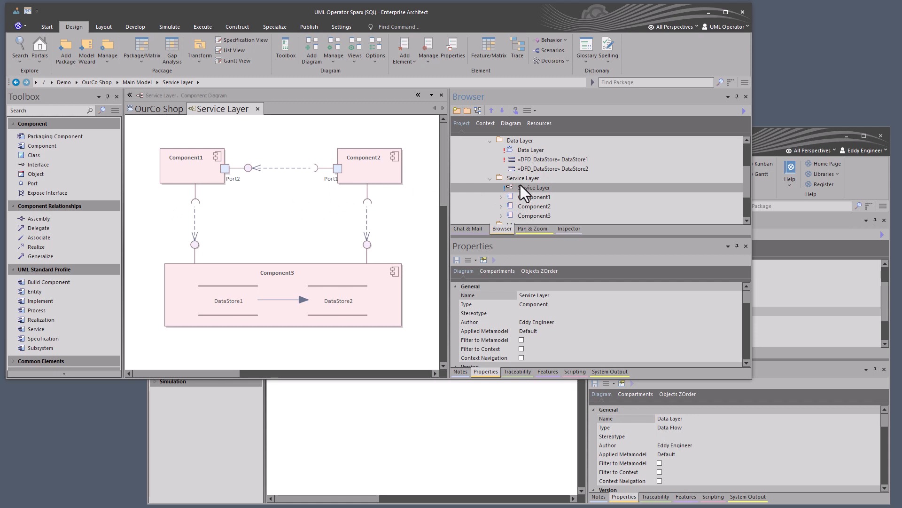
{"action": "left_click", "coordinate": [490, 141]}
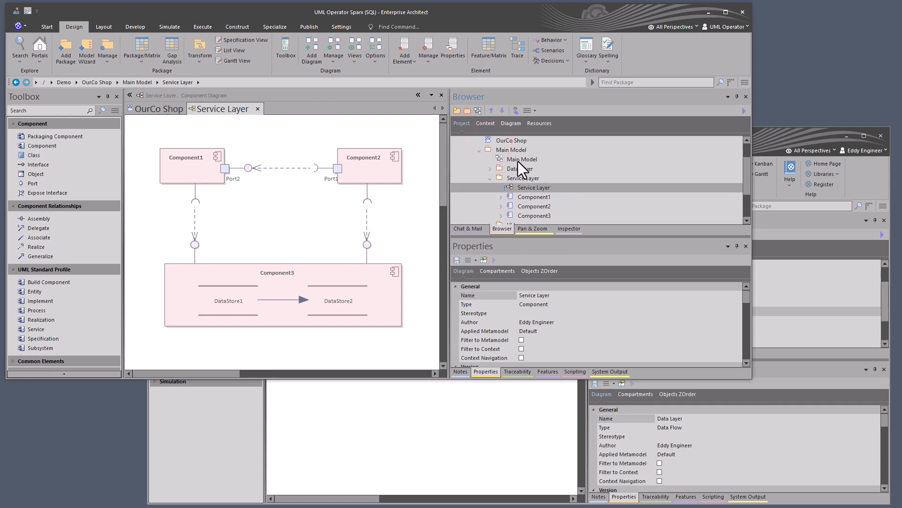
{"action": "double_click", "coordinate": [519, 160]}
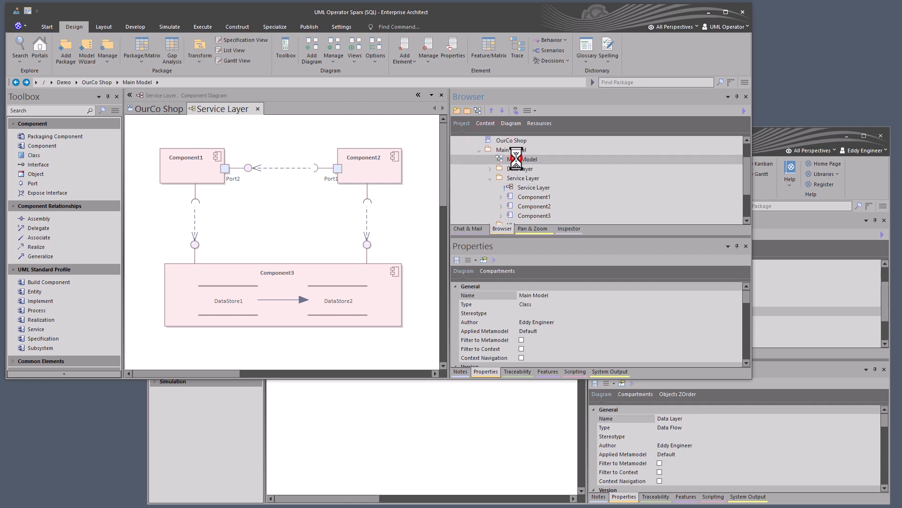
- Copy all elements of the Service Layer diagram and paste them as links into the Main Model diagram
{"action": "left_click", "coordinate": [233, 111]}
{"action": "left_click_drag", "start_coordinate": [149, 328], "coordinate": [424, 138]}
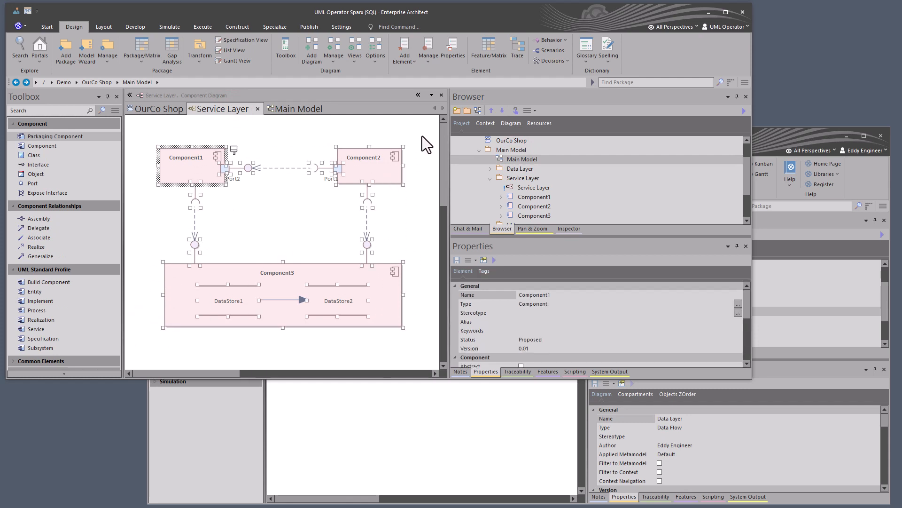
{"action": "left_click", "coordinate": [292, 106]}
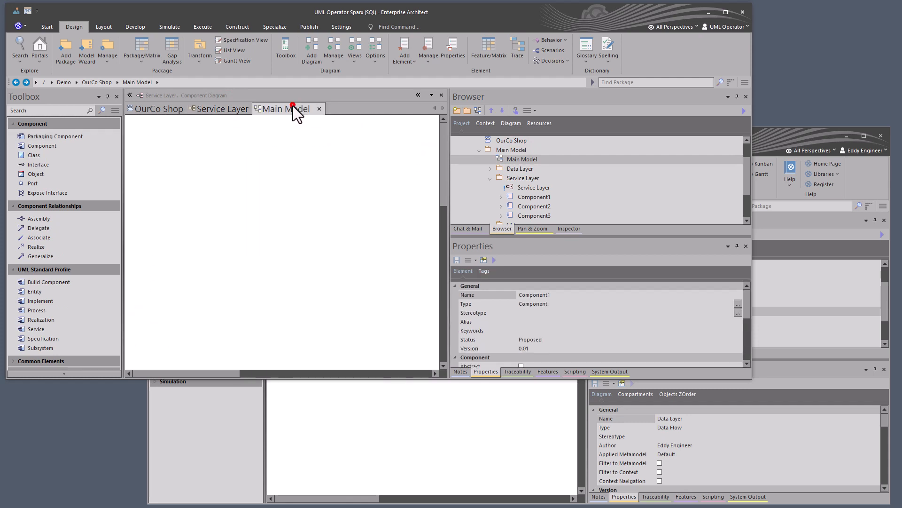
{"action": "left_click", "coordinate": [284, 178]}
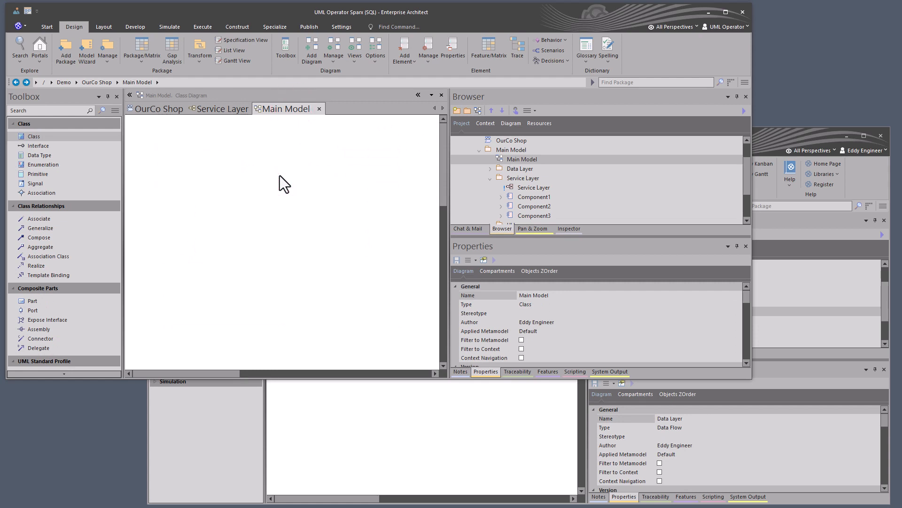
{"action": "key", "text": "ctrl+v"}
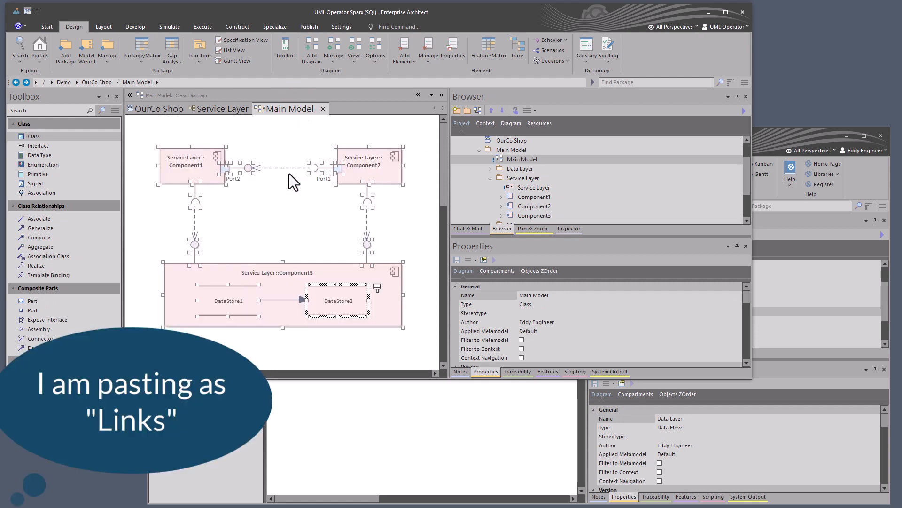
{"action": "left_click", "coordinate": [292, 213]}
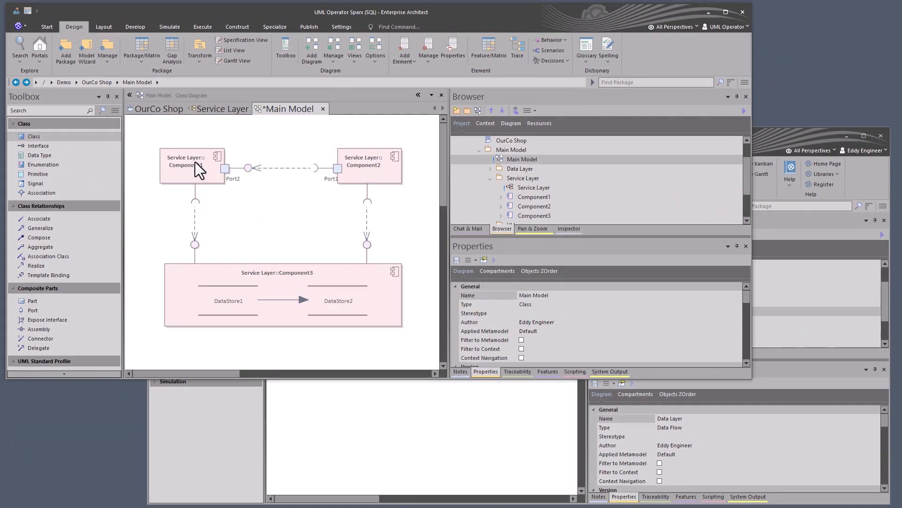
- Disable fully scoped object names in the Main Model diagram's properties
{"action": "double_click", "coordinate": [245, 207]}
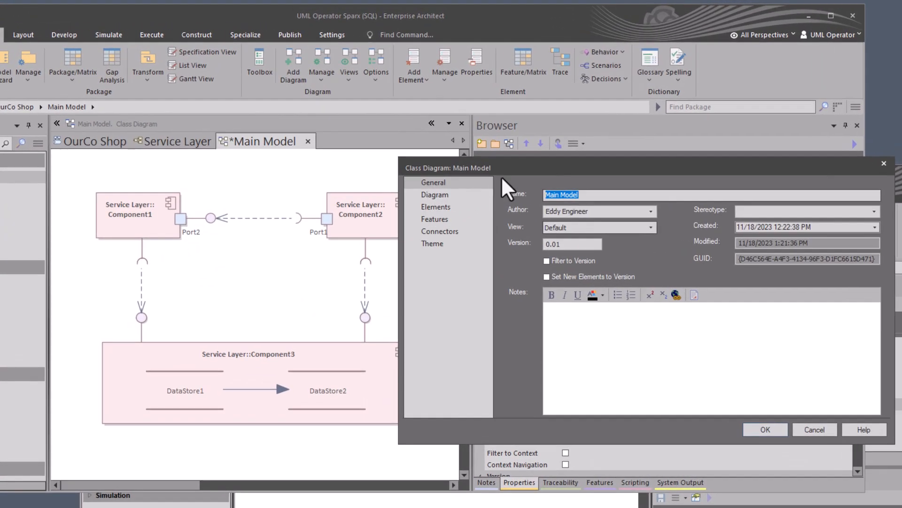
{"action": "left_click", "coordinate": [435, 195]}
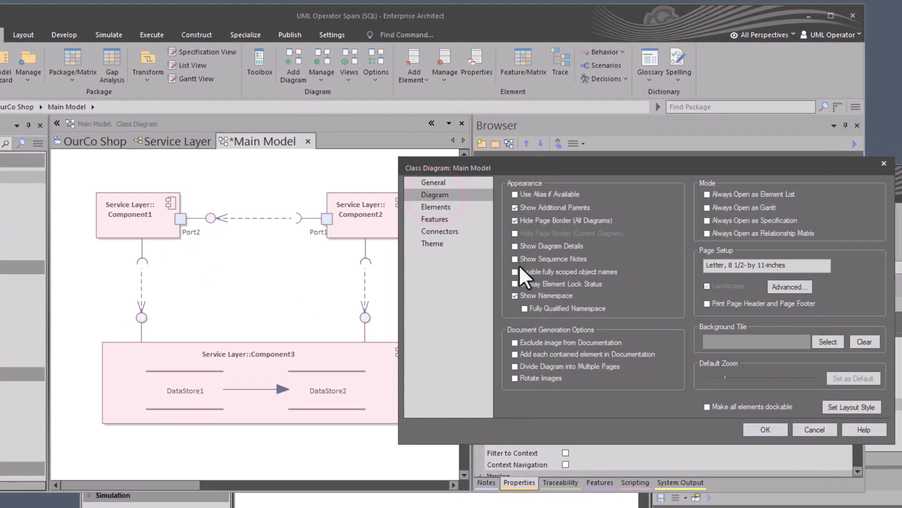
{"action": "left_click", "coordinate": [561, 272]}
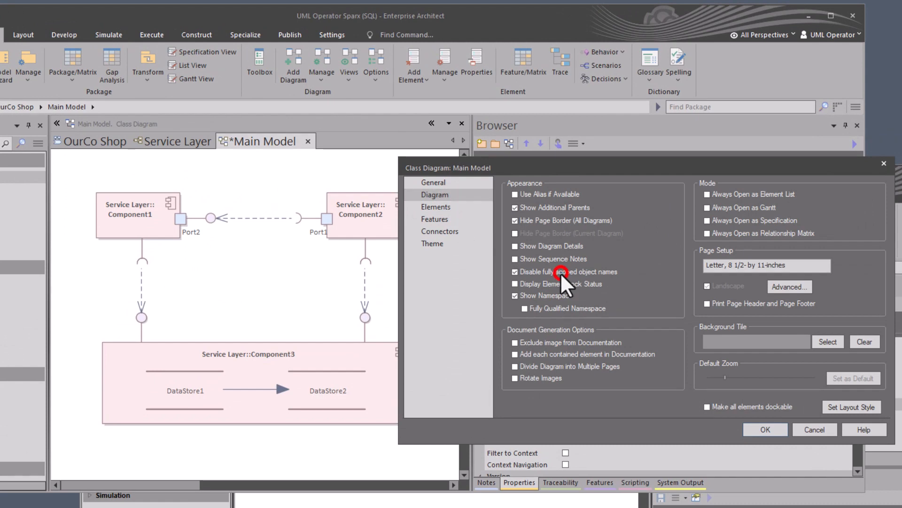
{"action": "left_click", "coordinate": [765, 430]}
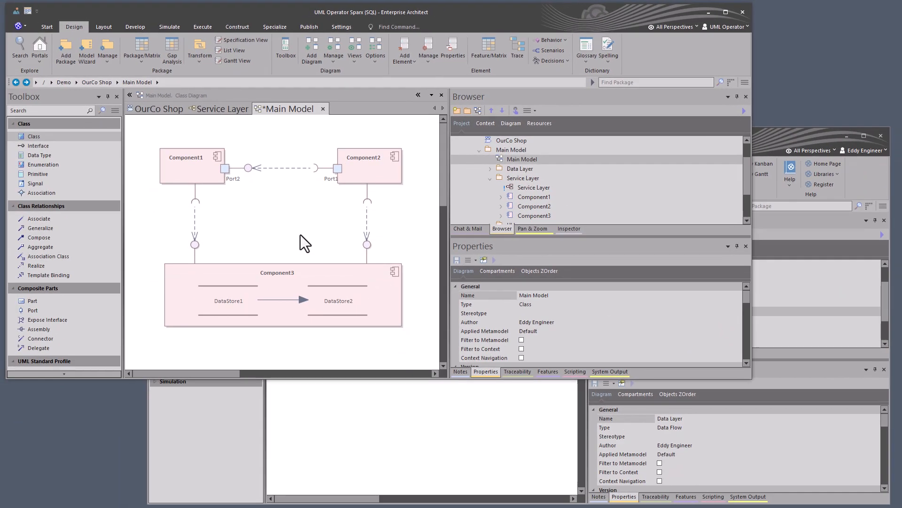
- Switch to the first modeler's session and add a Process element above DataStore1 in the Data Layer diagram
{"action": "left_click", "coordinate": [326, 422]}
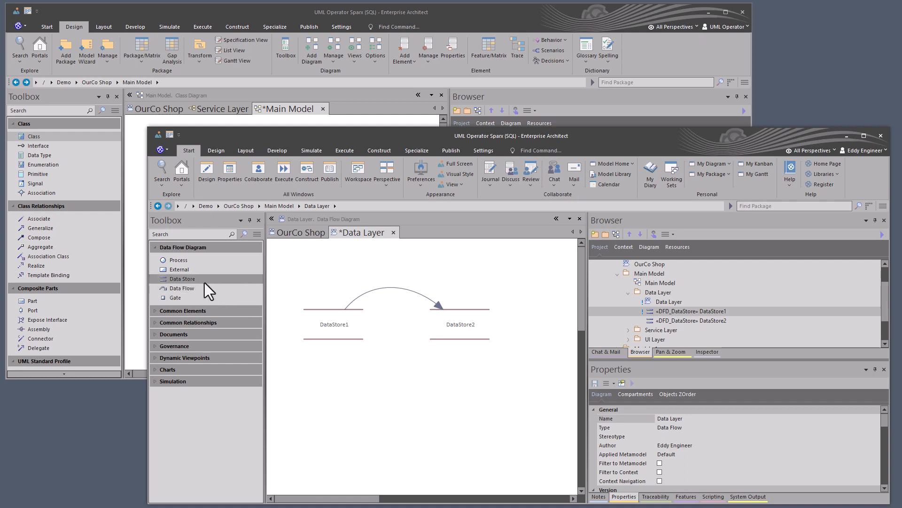
{"action": "left_click", "coordinate": [186, 260]}
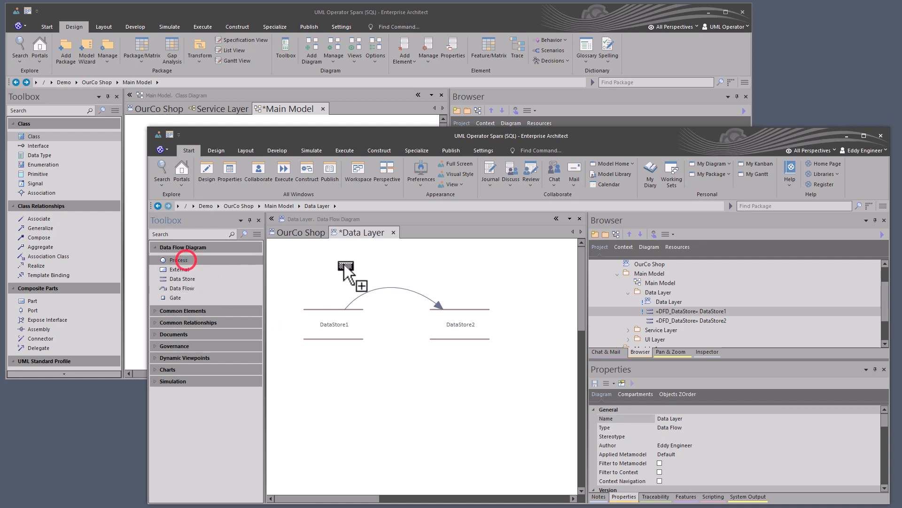
{"action": "left_click", "coordinate": [397, 310]}
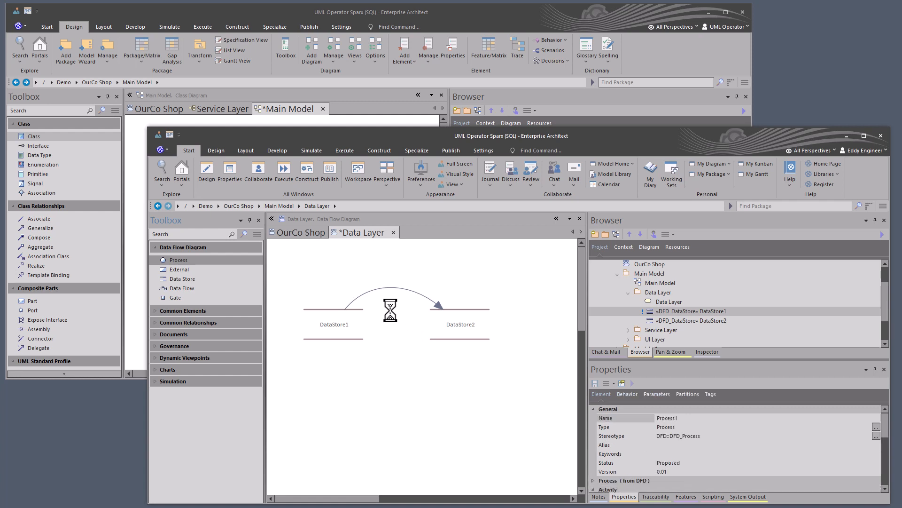
{"action": "left_click_drag", "start_coordinate": [414, 324], "coordinate": [325, 262]}
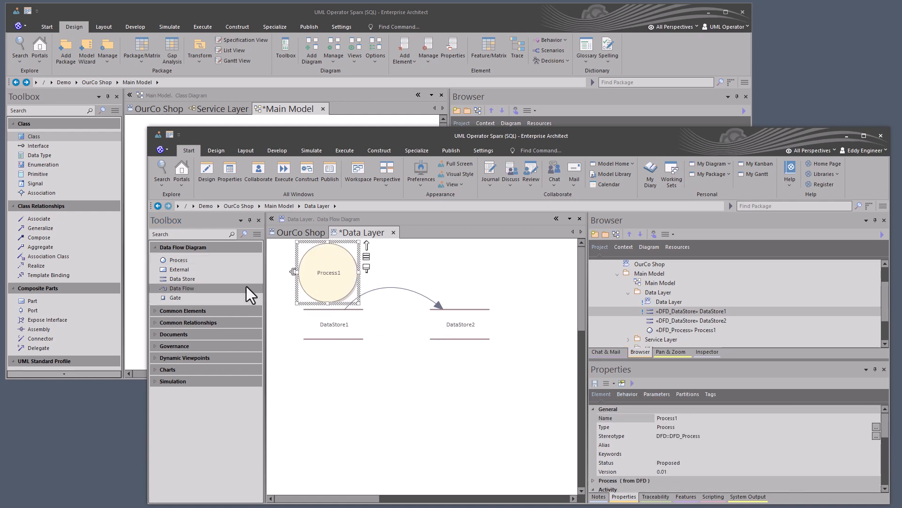
- Add a second process above DataStore2 with a flow from Process1 to it, and save the Data Layer diagram
{"action": "left_click_drag", "start_coordinate": [185, 260], "coordinate": [458, 254]}
{"action": "left_click", "coordinate": [314, 282]}
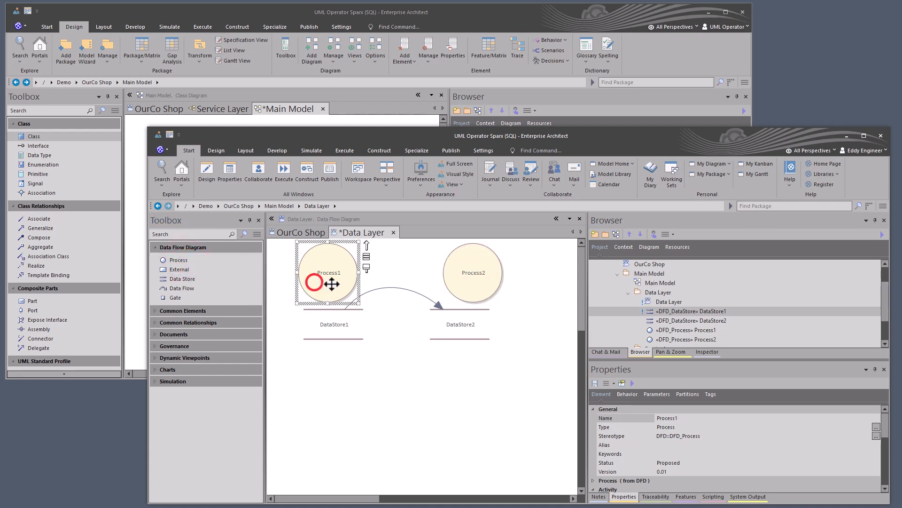
{"action": "key", "text": "ctrl+s"}
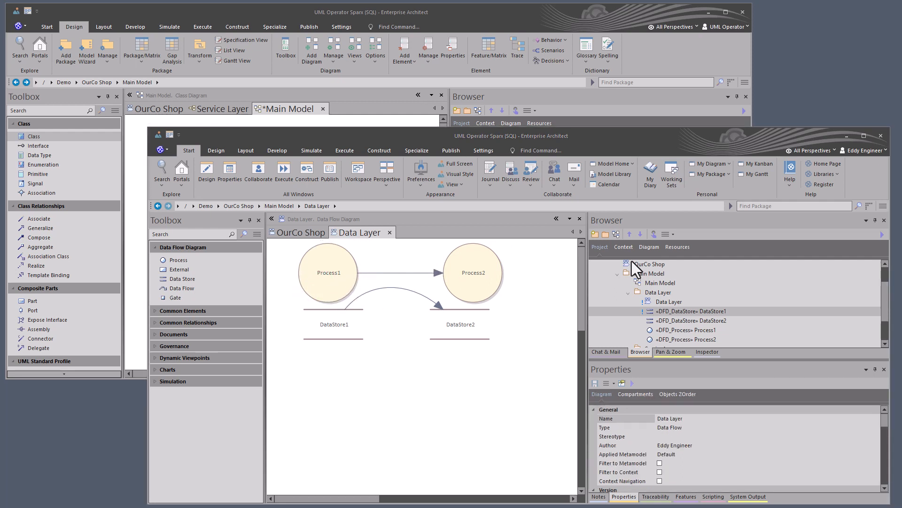
- Open the Main Model diagram and place Process1 and Process2 side by side above Component3 as links
{"action": "double_click", "coordinate": [659, 282]}
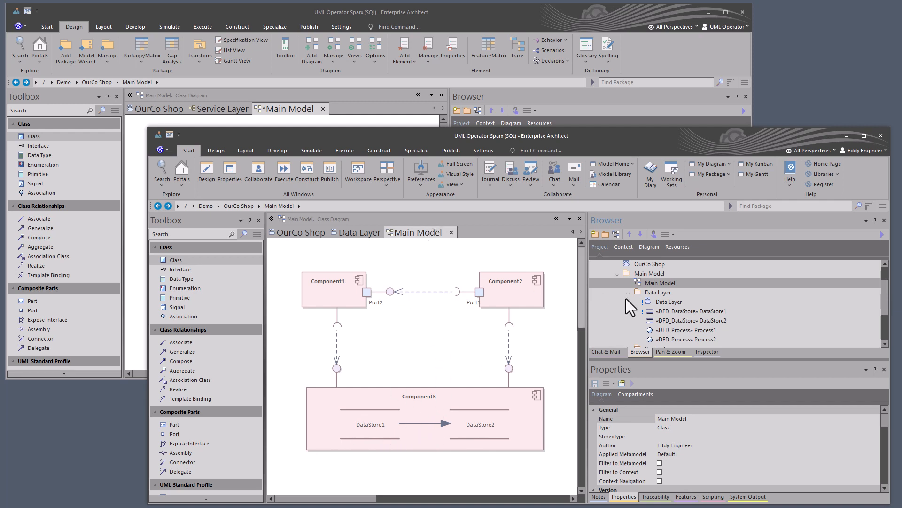
{"action": "left_click", "coordinate": [681, 331]}
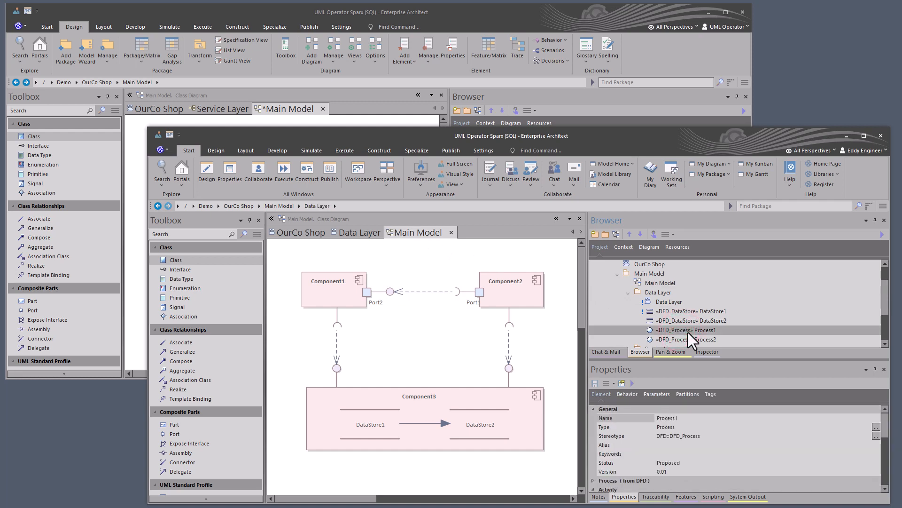
{"action": "left_click_drag", "start_coordinate": [688, 332], "coordinate": [413, 353]}
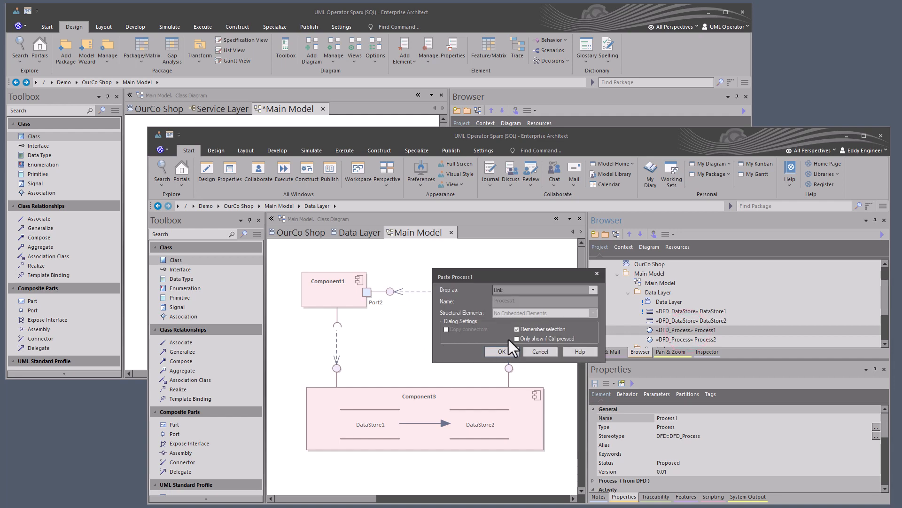
{"action": "left_click", "coordinate": [501, 350]}
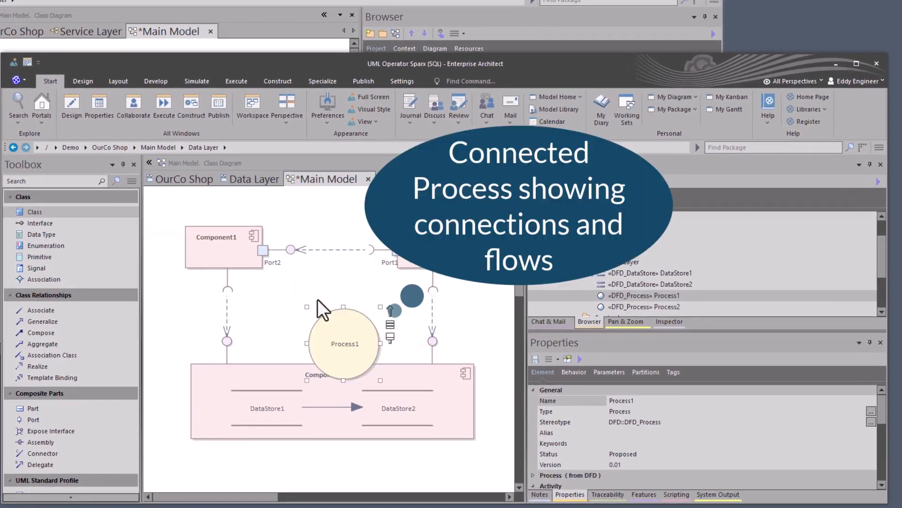
{"action": "left_click_drag", "start_coordinate": [342, 329], "coordinate": [281, 314]}
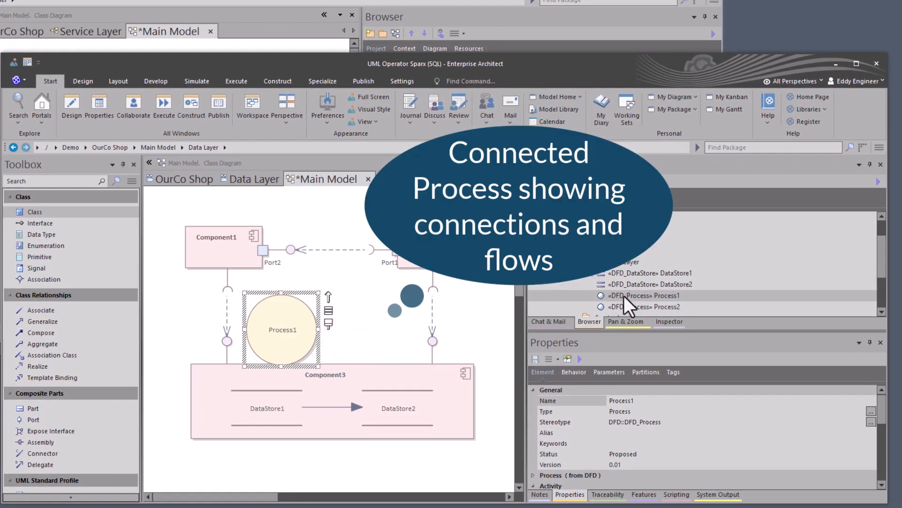
{"action": "left_click_drag", "start_coordinate": [635, 306], "coordinate": [339, 303]}
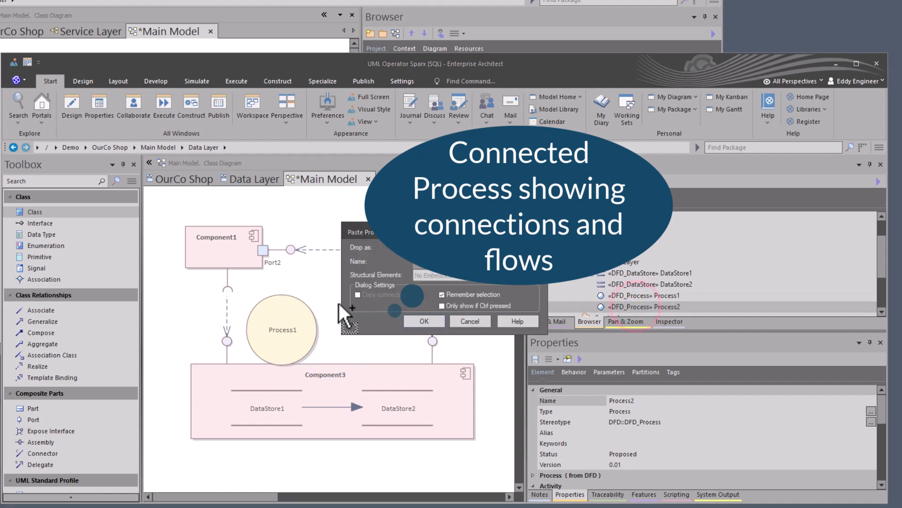
{"action": "left_click", "coordinate": [434, 316]}
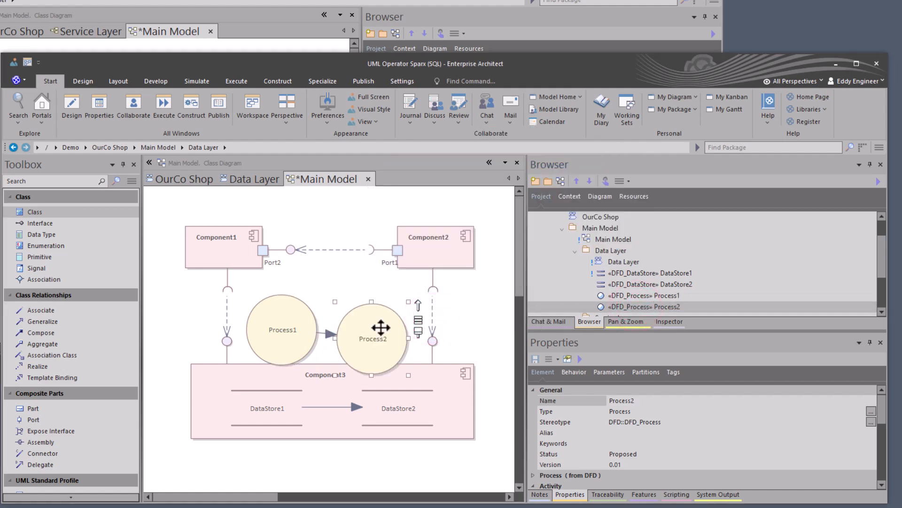
{"action": "left_click_drag", "start_coordinate": [388, 321], "coordinate": [404, 319]}
- Shrink Process1 and move both processes down to the lower edge of Component3
{"action": "left_click", "coordinate": [303, 313]}
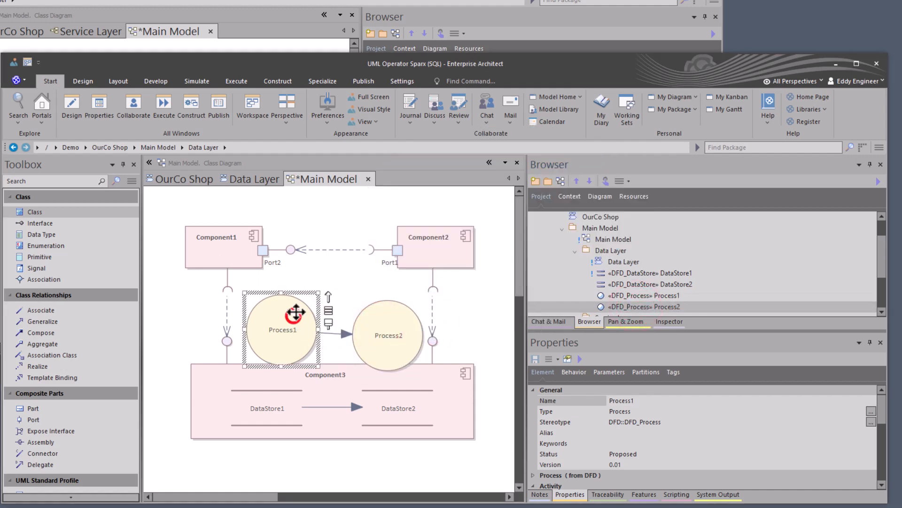
{"action": "left_click_drag", "start_coordinate": [318, 293], "coordinate": [222, 438]}
{"action": "left_click_drag", "start_coordinate": [396, 338], "coordinate": [422, 445]}
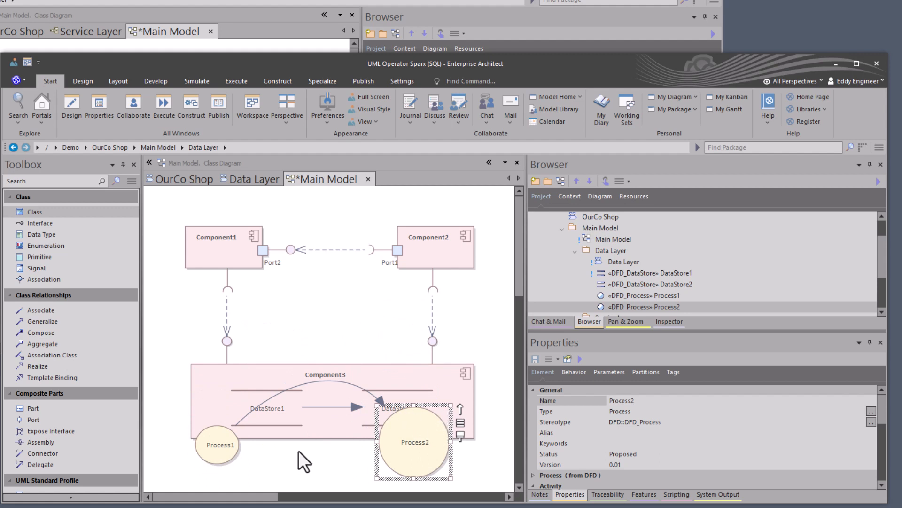
- Give Process2 the same height and width as Process1 and line both up at the ends of Component3's lower edge
{"action": "left_click", "coordinate": [219, 447], "text": "ctrl"}
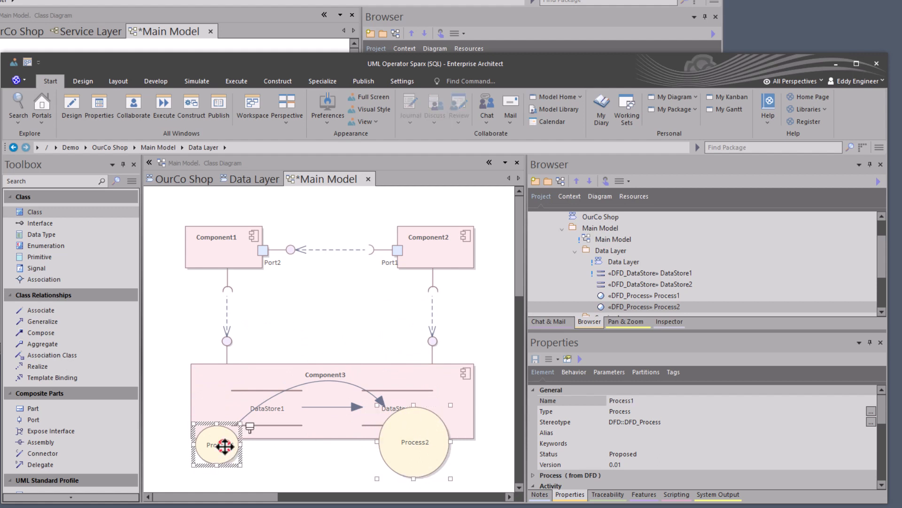
{"action": "right_click", "coordinate": [218, 447]}
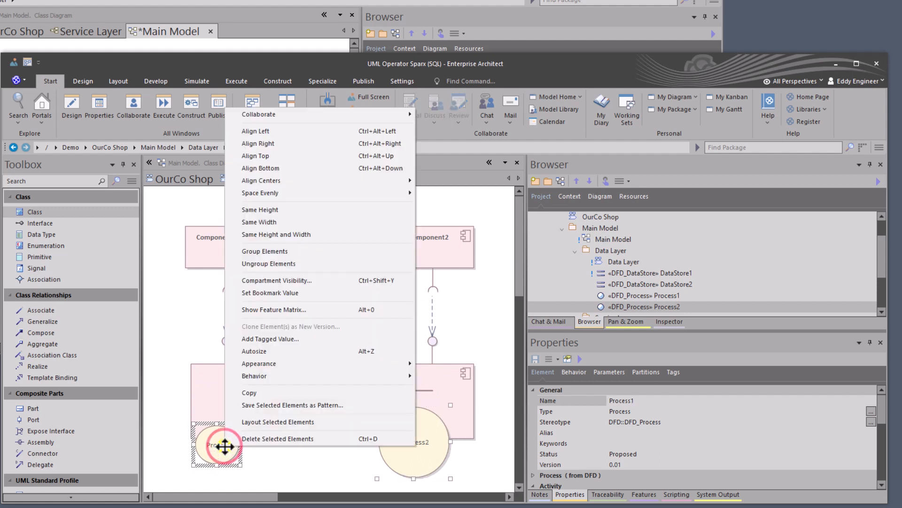
{"action": "left_click", "coordinate": [316, 235]}
{"action": "left_click_drag", "start_coordinate": [402, 436], "coordinate": [428, 450]}
{"action": "left_click_drag", "start_coordinate": [327, 452], "coordinate": [337, 448]}
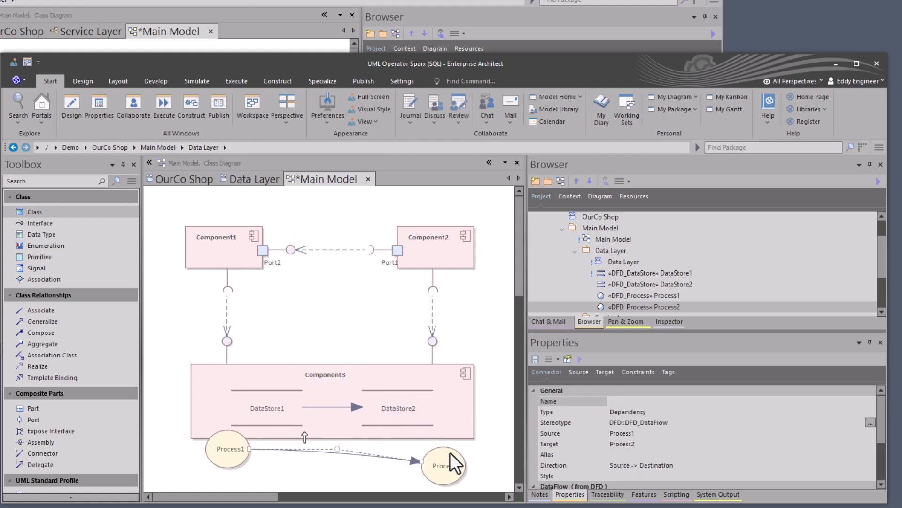
{"action": "mouse_move", "coordinate": [450, 453]}
{"action": "left_mouse_down"}
{"action": "mouse_move", "coordinate": [449, 471]}
{"action": "mouse_move", "coordinate": [446, 442]}
{"action": "left_mouse_up"}
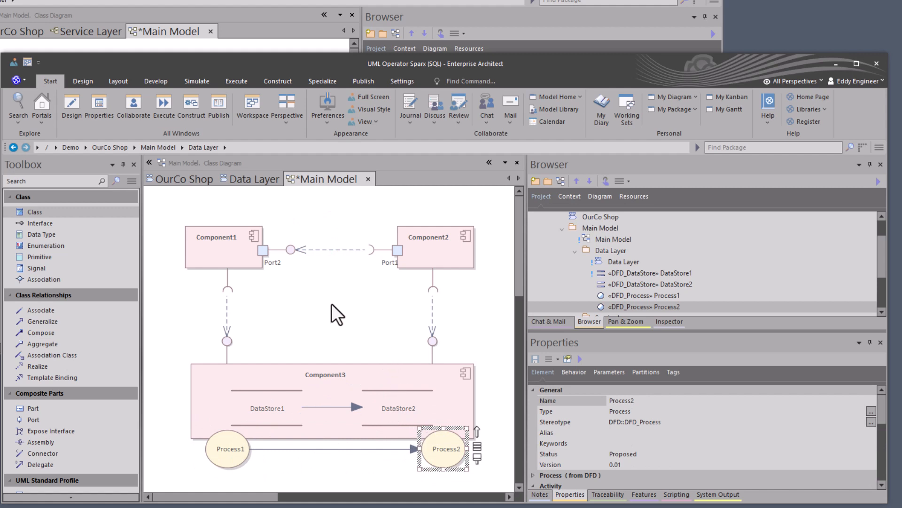
- Check the lock marker of the Main Model diagram in the project tree of both sessions
{"action": "left_click", "coordinate": [610, 239]}
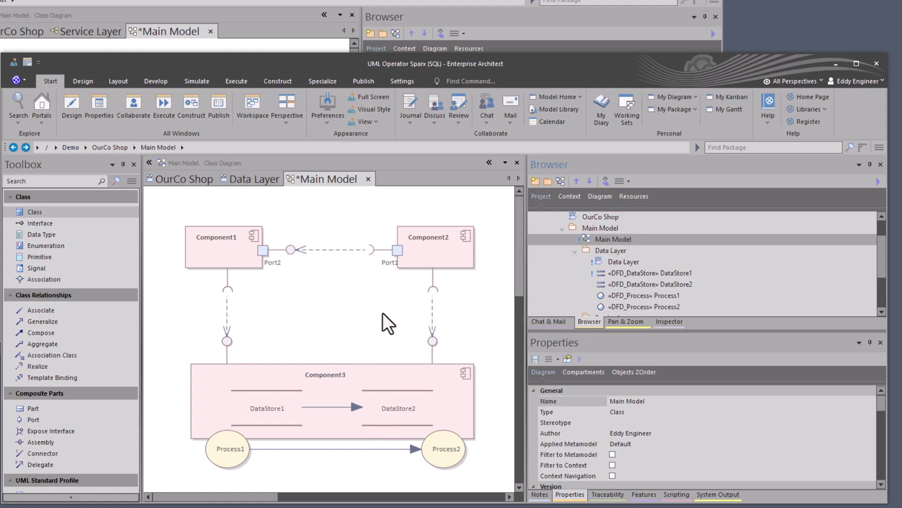
{"action": "left_click", "coordinate": [435, 2]}
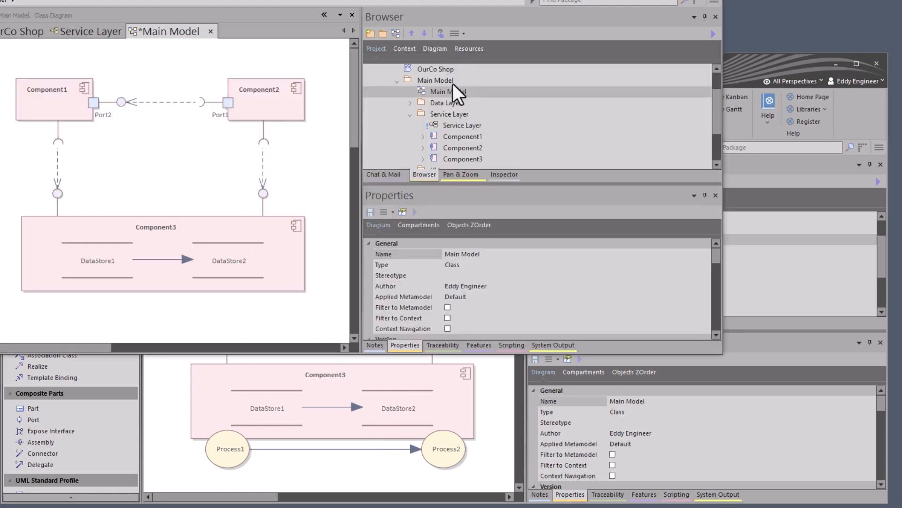
{"action": "left_click", "coordinate": [435, 93]}
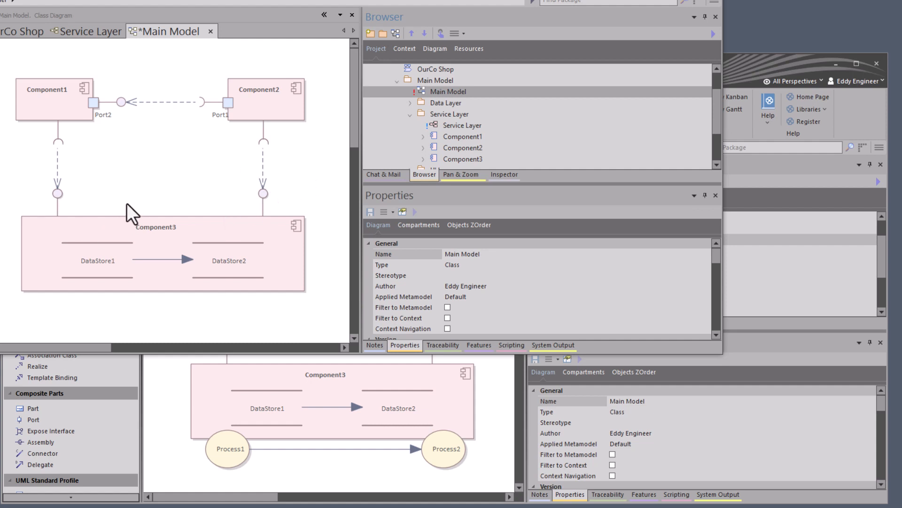
- Save the Main Model diagram in the first modeler's session and reload it in UML Operator's session
{"action": "left_click", "coordinate": [351, 475]}
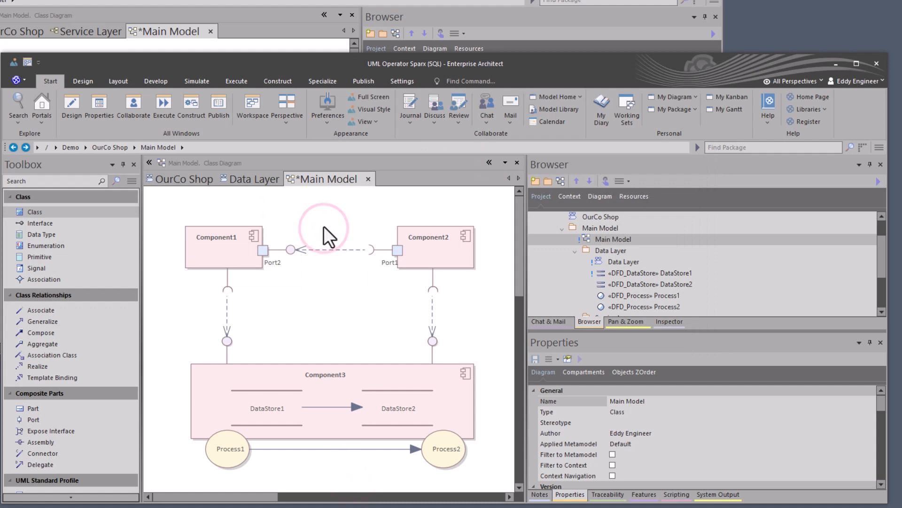
{"action": "key", "text": "ctrl+s"}
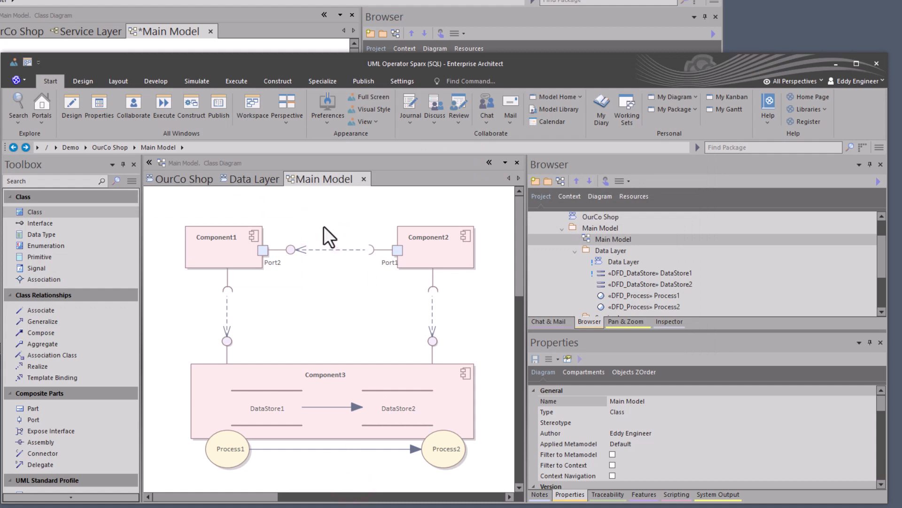
{"action": "left_click", "coordinate": [327, 20]}
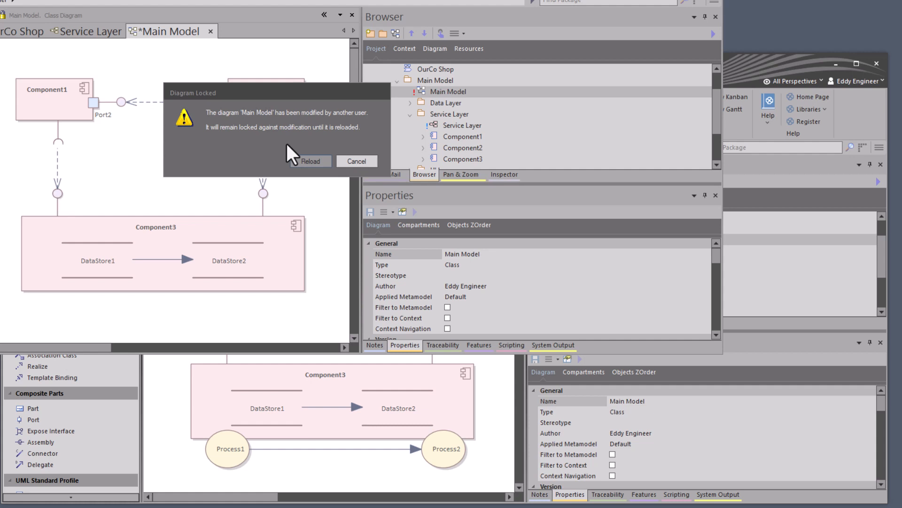
{"action": "left_click", "coordinate": [307, 160]}
{"action": "left_click", "coordinate": [266, 160]}
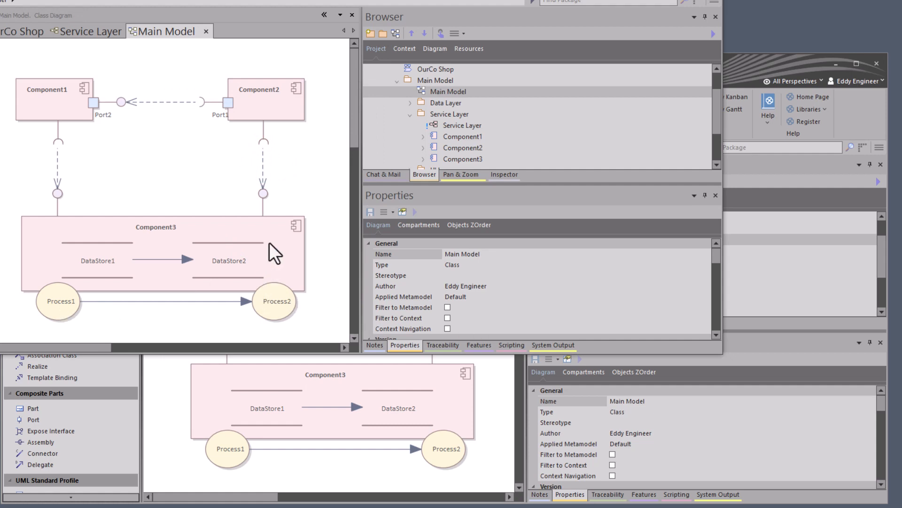
{"action": "left_click", "coordinate": [189, 156]}
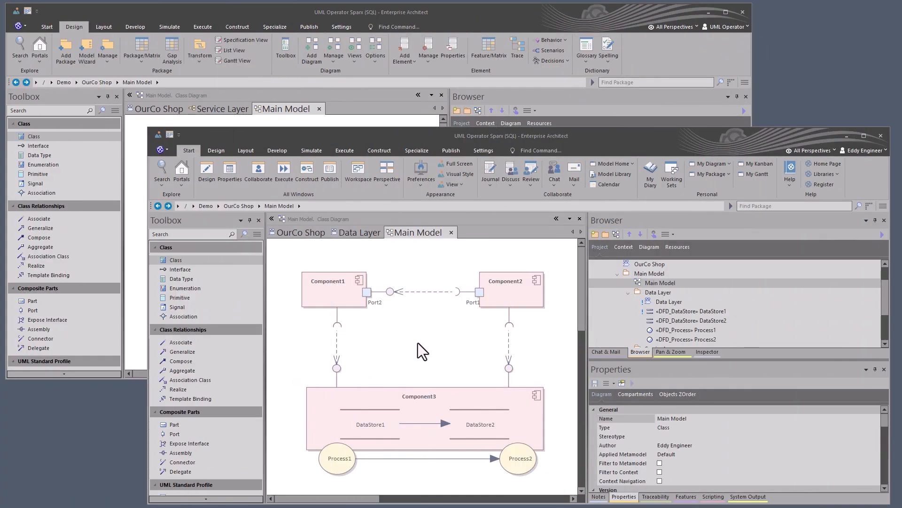
- Set the Data Layer diagram's lock type to "No lock, general editing allowed" in the first modeler's session
{"action": "left_click", "coordinate": [418, 342]}
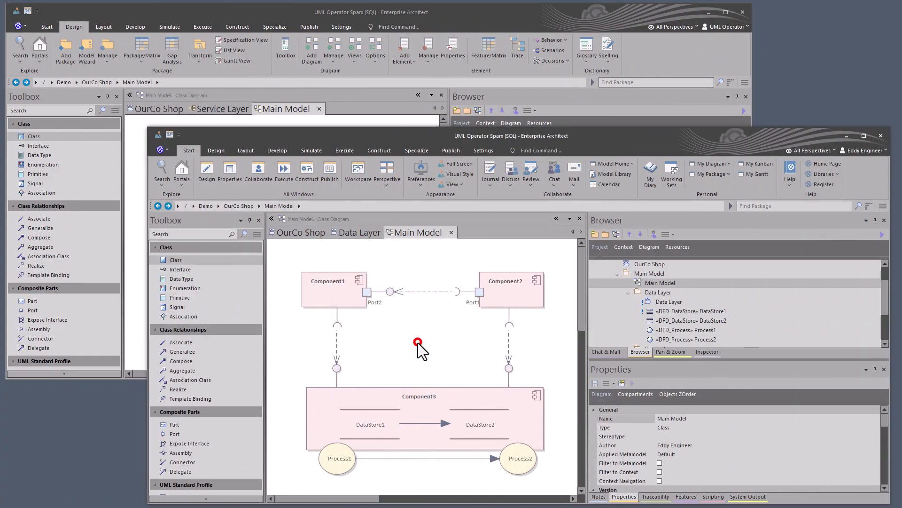
{"action": "right_click", "coordinate": [665, 302]}
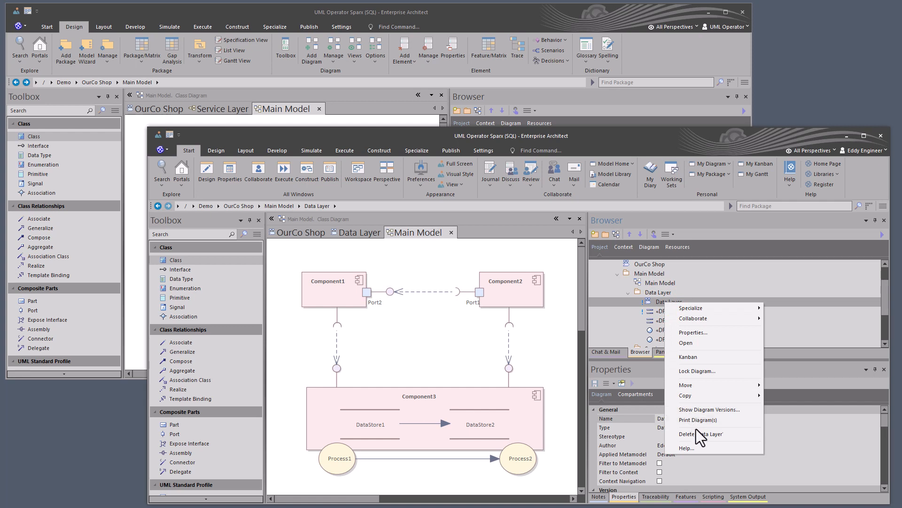
{"action": "left_click", "coordinate": [703, 371]}
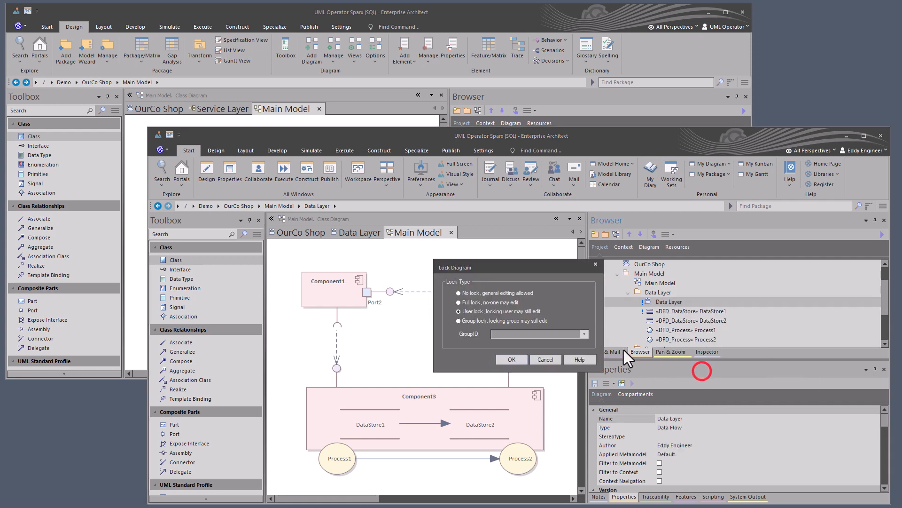
{"action": "left_click", "coordinate": [460, 294]}
{"action": "left_click", "coordinate": [502, 358]}
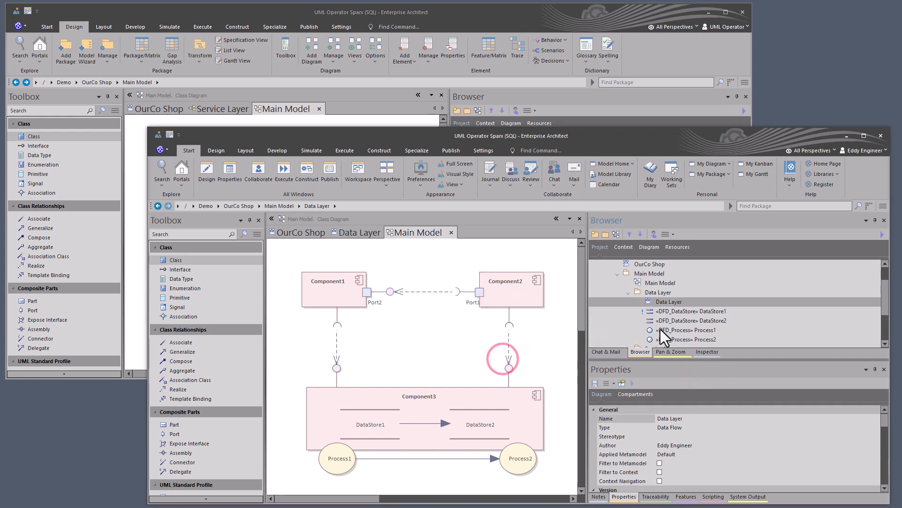
- Set the DataStore1 element's lock type to "No lock, general editing allowed" in the first modeler's session
{"action": "left_click", "coordinate": [673, 312]}
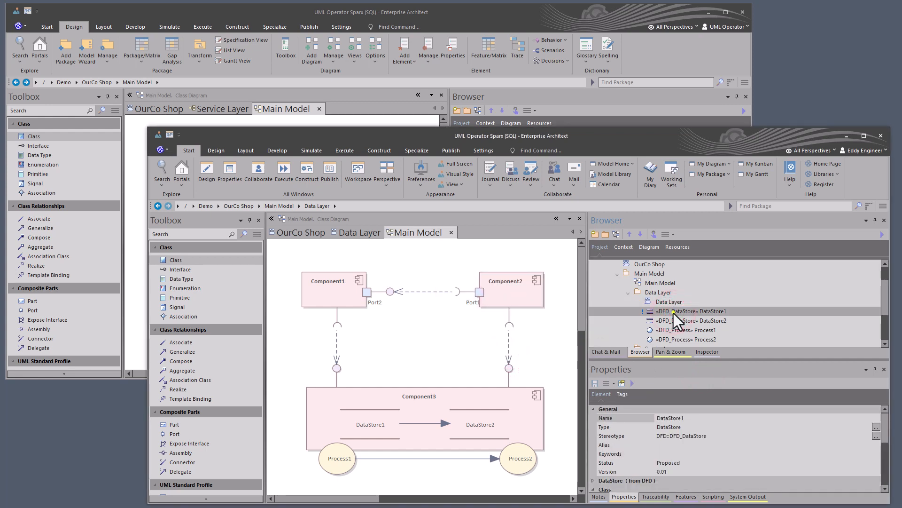
{"action": "right_click", "coordinate": [673, 313]}
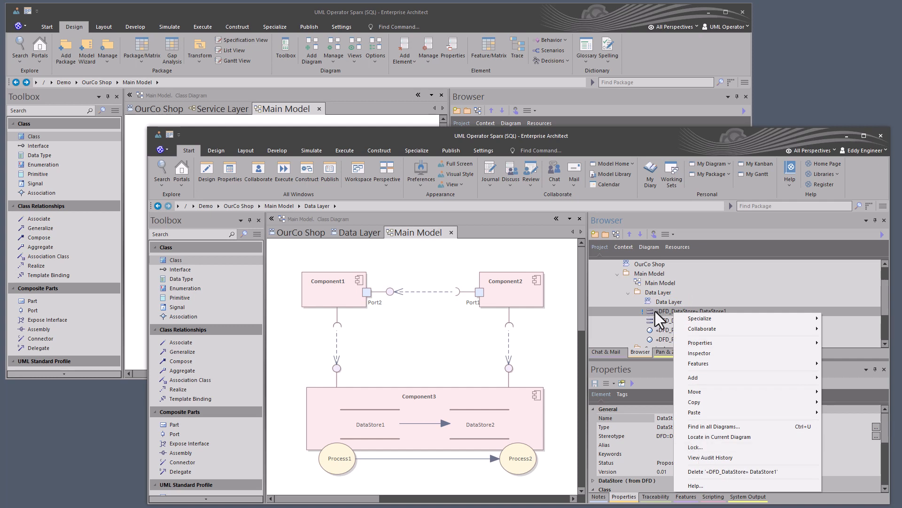
{"action": "right_click", "coordinate": [655, 311]}
{"action": "left_click", "coordinate": [677, 447]}
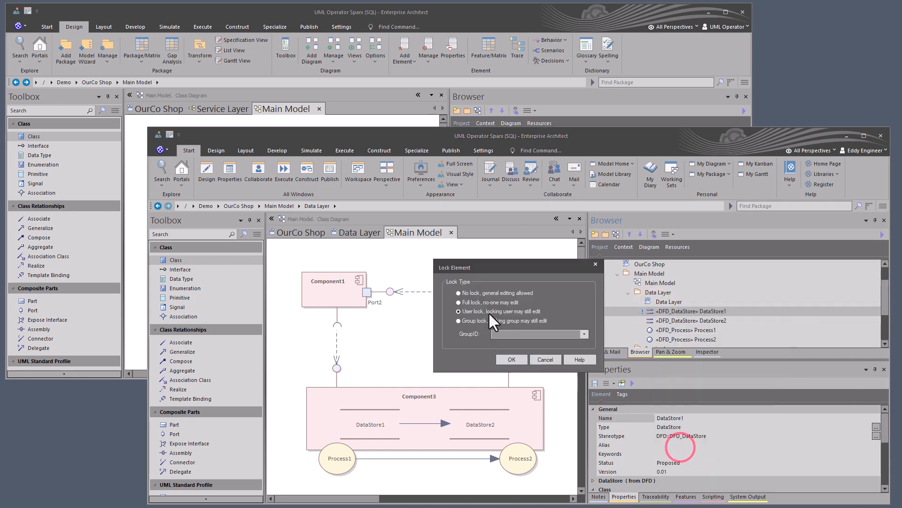
{"action": "left_click", "coordinate": [463, 293]}
{"action": "left_click", "coordinate": [505, 360]}
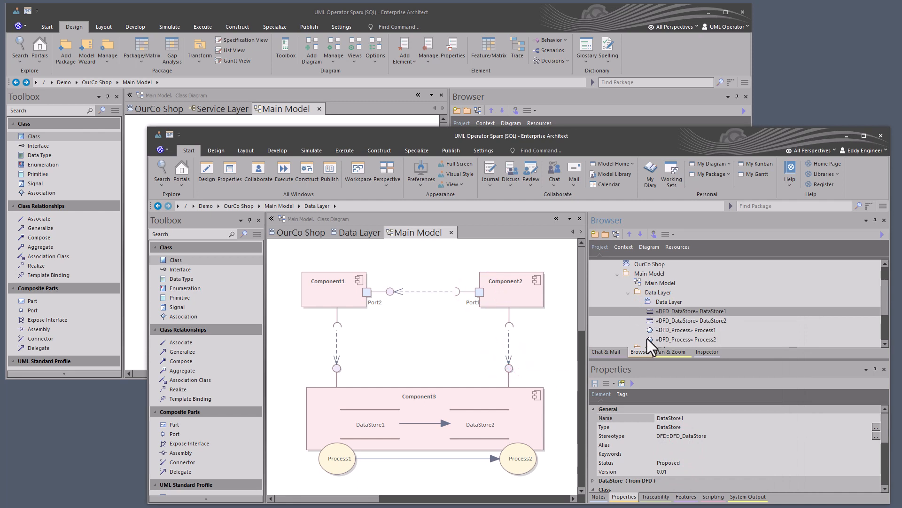
- Send UML Operator the chat message "I am done for the day on Data Layer Model."
{"action": "left_click", "coordinate": [602, 355]}
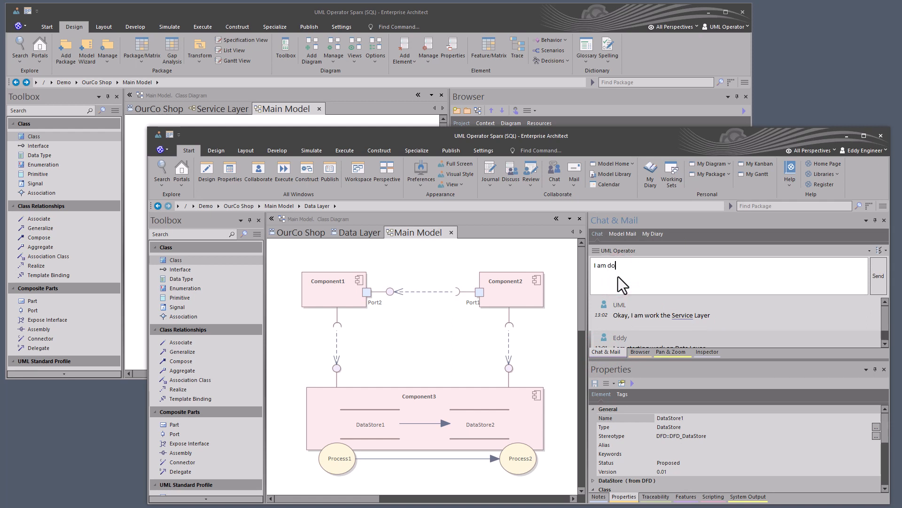
{"action": "type", "text": "e day on Data Layer Model."}
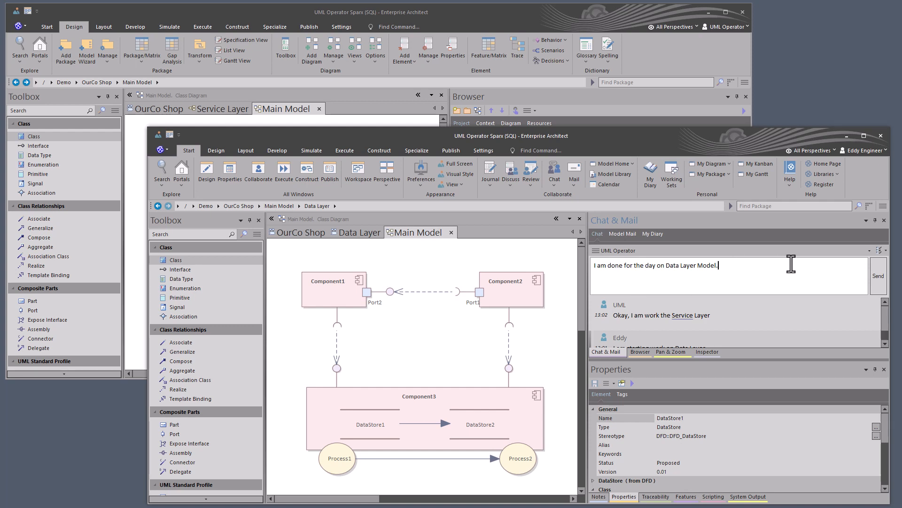
{"action": "left_click", "coordinate": [877, 277]}
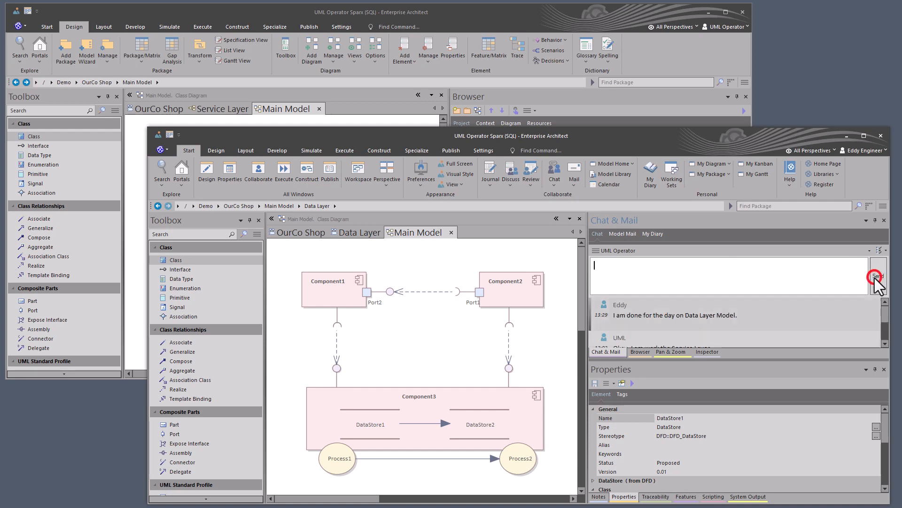
- Reply "Okay good night" in the chat from UML Operator's session and view the reply in the first modeler's session
{"action": "left_click", "coordinate": [603, 8]}
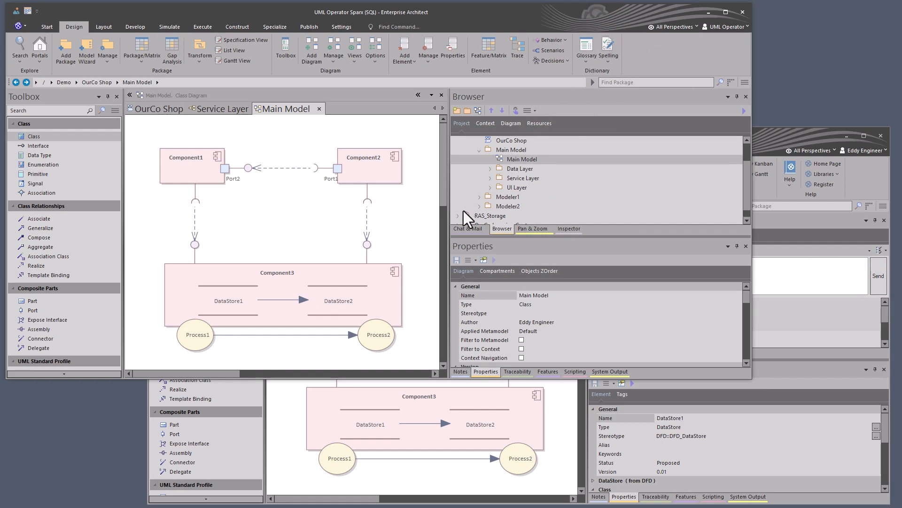
{"action": "left_click", "coordinate": [461, 228]}
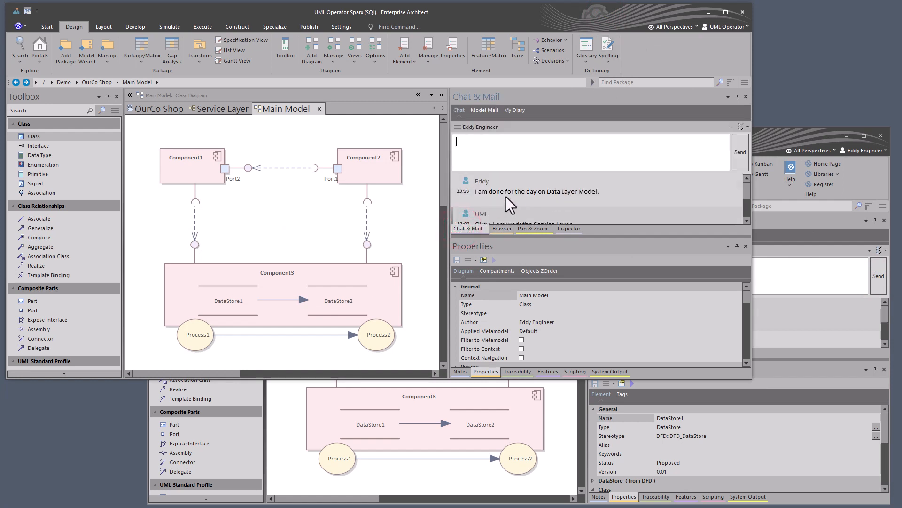
{"action": "left_click", "coordinate": [500, 195]}
{"action": "left_click", "coordinate": [498, 151]}
{"action": "type", "text": "Okay good night"}
{"action": "key", "text": "Return"}
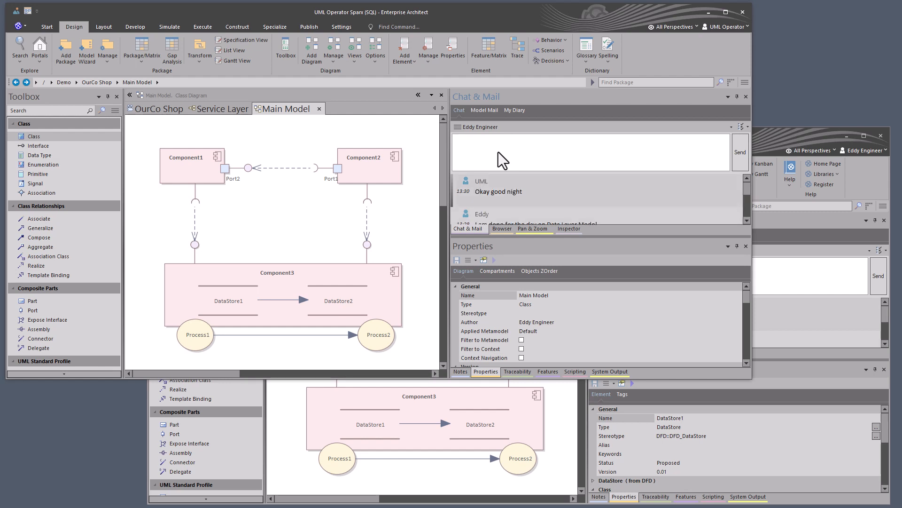
{"action": "left_click", "coordinate": [782, 277]}
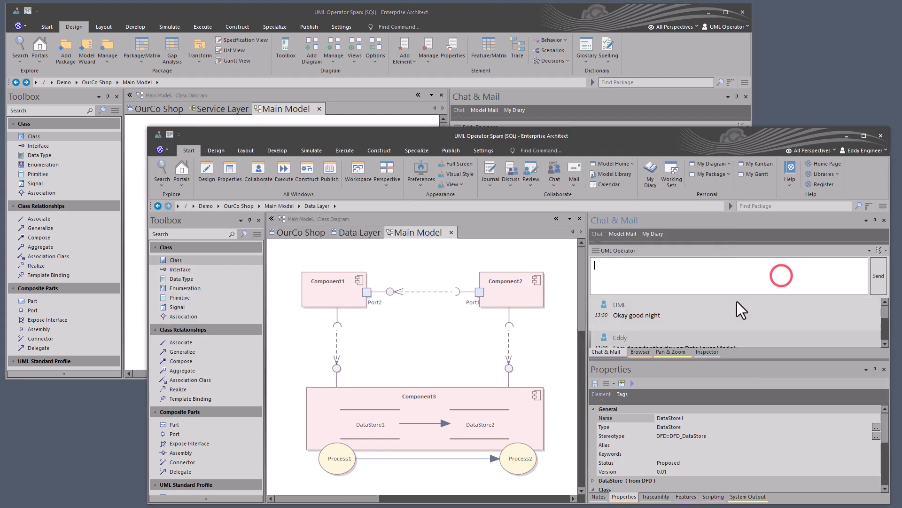
{"action": "left_click", "coordinate": [649, 316]}
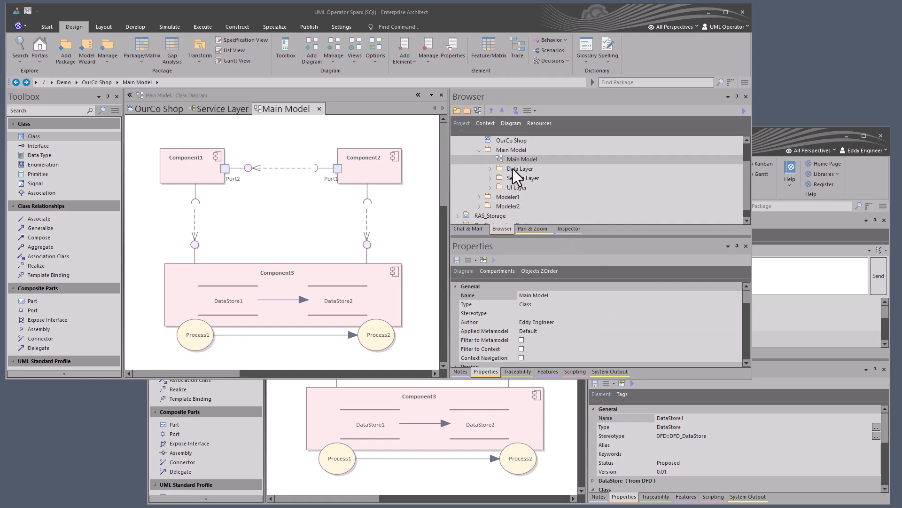
- Move the Service Layer package from Main Model into the Modeler1 package in UML Operator's session
{"action": "left_click", "coordinate": [510, 205]}
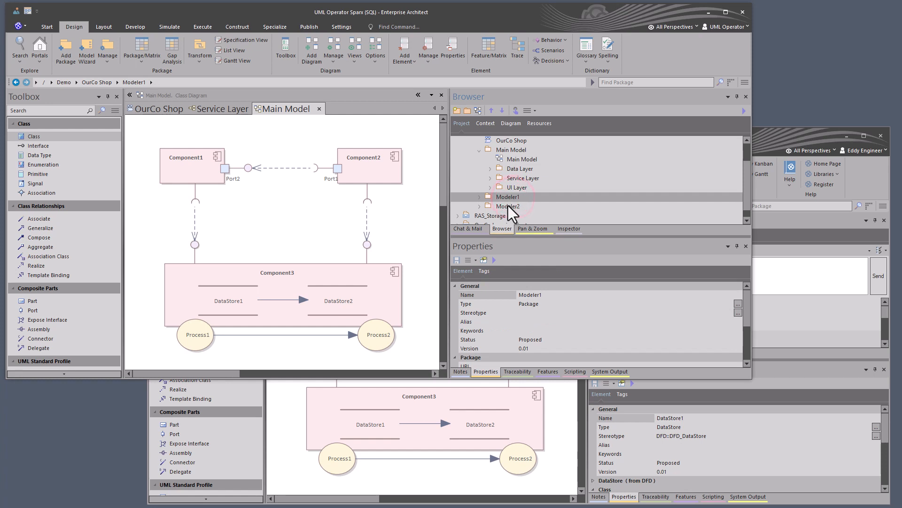
{"action": "left_click", "coordinate": [506, 198]}
{"action": "left_click", "coordinate": [508, 212]}
{"action": "left_click", "coordinate": [505, 197]}
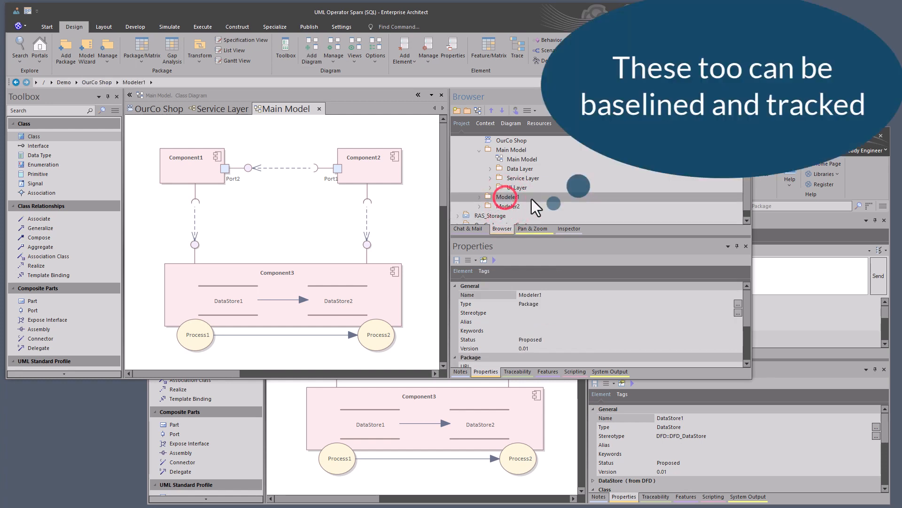
{"action": "left_click", "coordinate": [517, 177]}
{"action": "left_click_drag", "start_coordinate": [517, 178], "coordinate": [517, 193]}
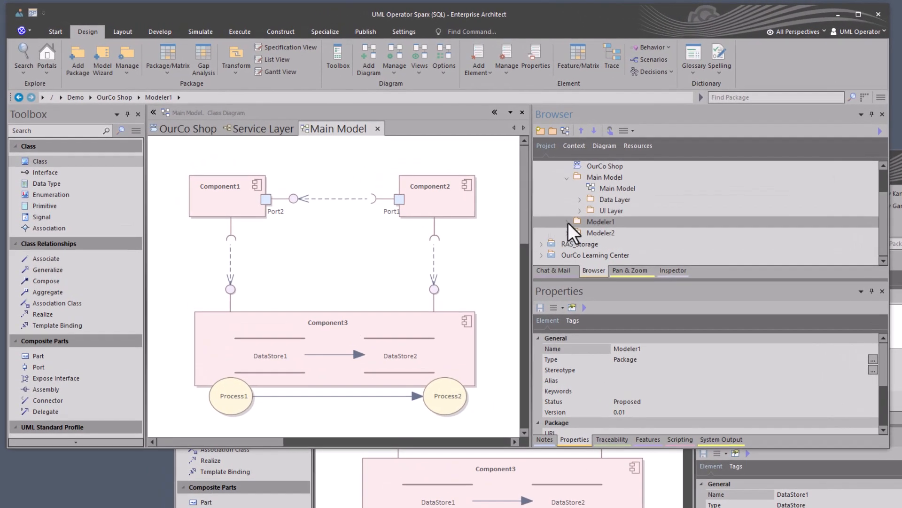
- Apply "User lock, locking user may still edit" to the Modeler1 package, including its elements, diagrams and child packages
{"action": "left_click", "coordinate": [567, 222]}
{"action": "right_click", "coordinate": [588, 220]}
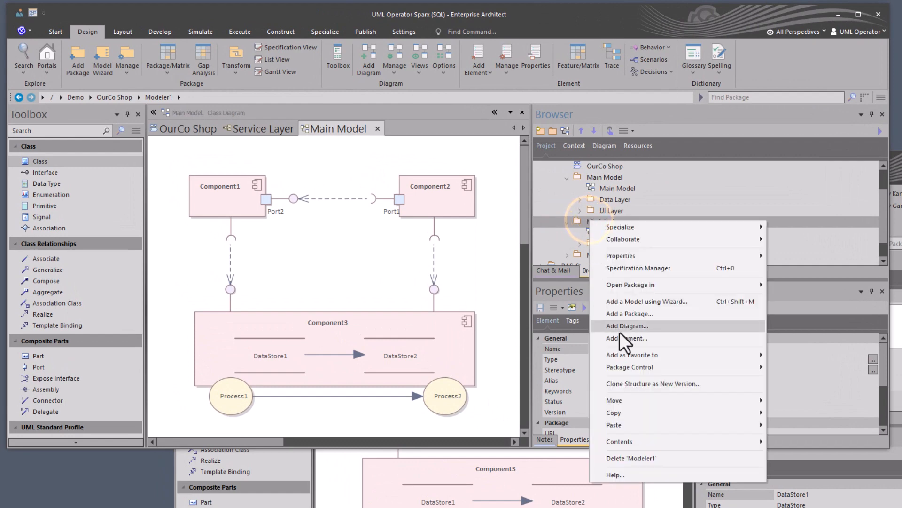
{"action": "mouse_move", "coordinate": [642, 365]}
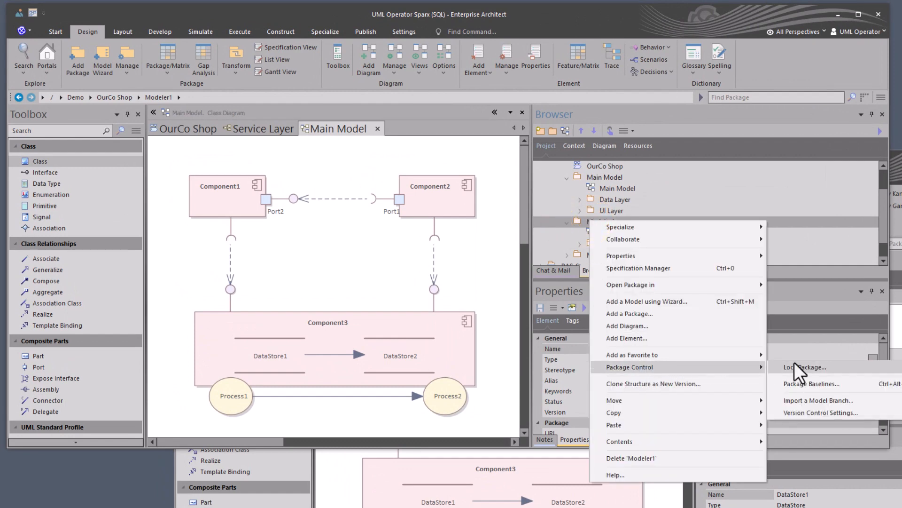
{"action": "left_click", "coordinate": [836, 365]}
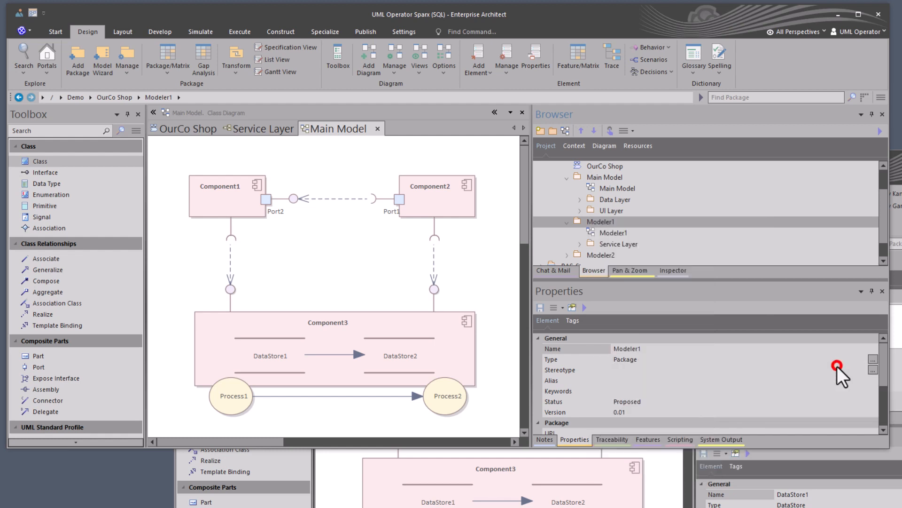
{"action": "left_click", "coordinate": [401, 181]}
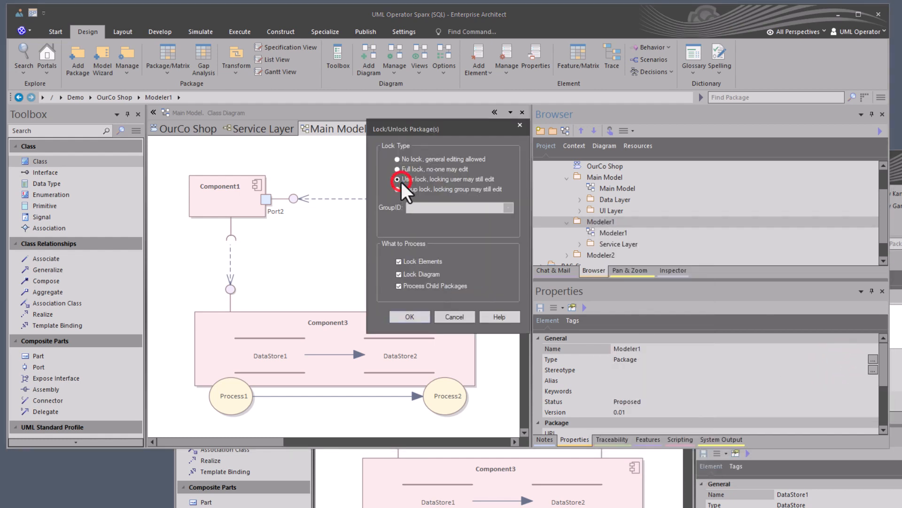
{"action": "left_click", "coordinate": [405, 314]}
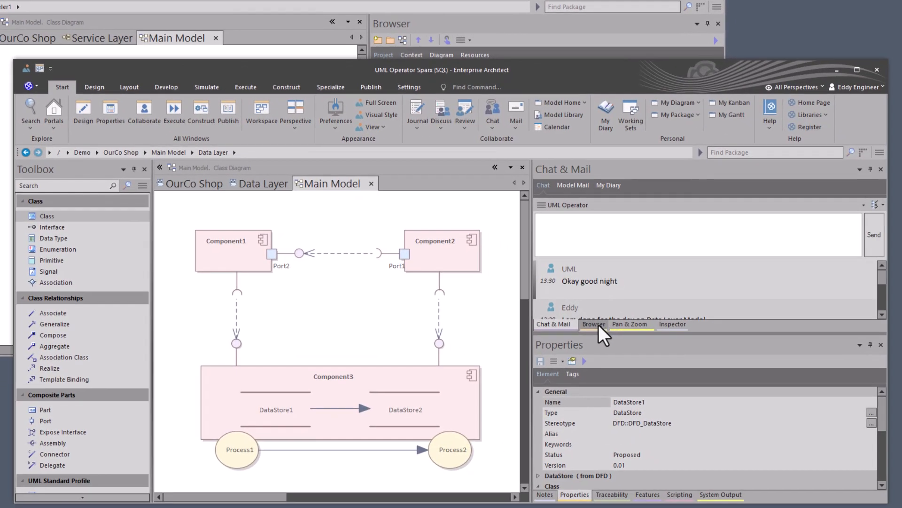
- Check the lock markers on the Service Layer package and its contents in the first modeler's project tree
{"action": "left_click", "coordinate": [760, 415]}
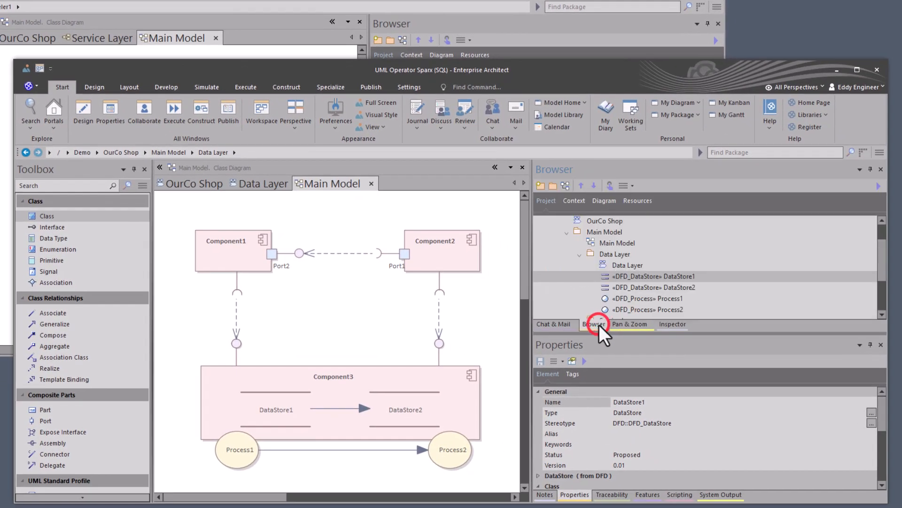
{"action": "left_click", "coordinate": [599, 255]}
{"action": "left_click", "coordinate": [583, 255]}
{"action": "left_click", "coordinate": [588, 232]}
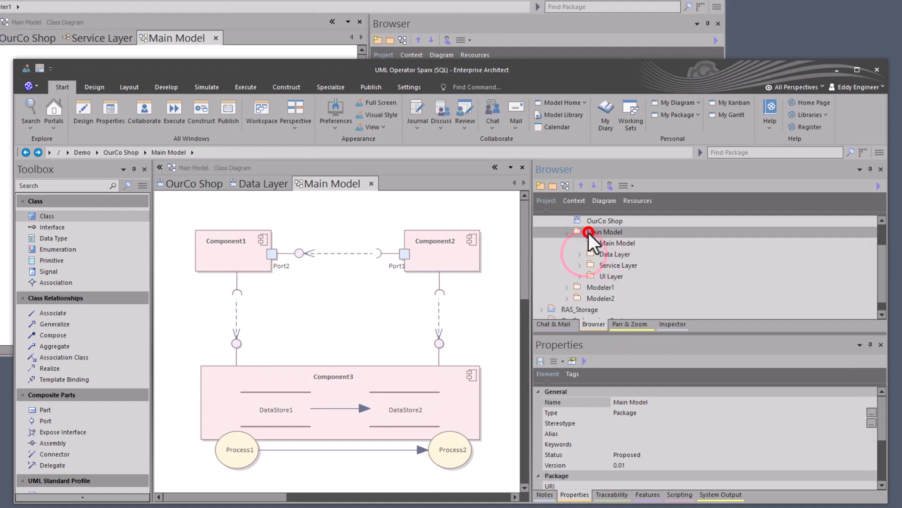
{"action": "right_click", "coordinate": [589, 232]}
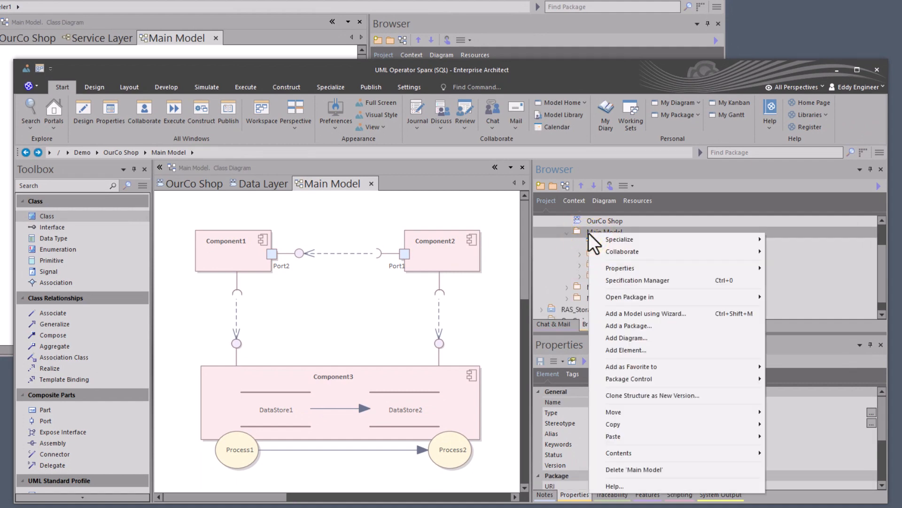
{"action": "left_click", "coordinate": [579, 232]}
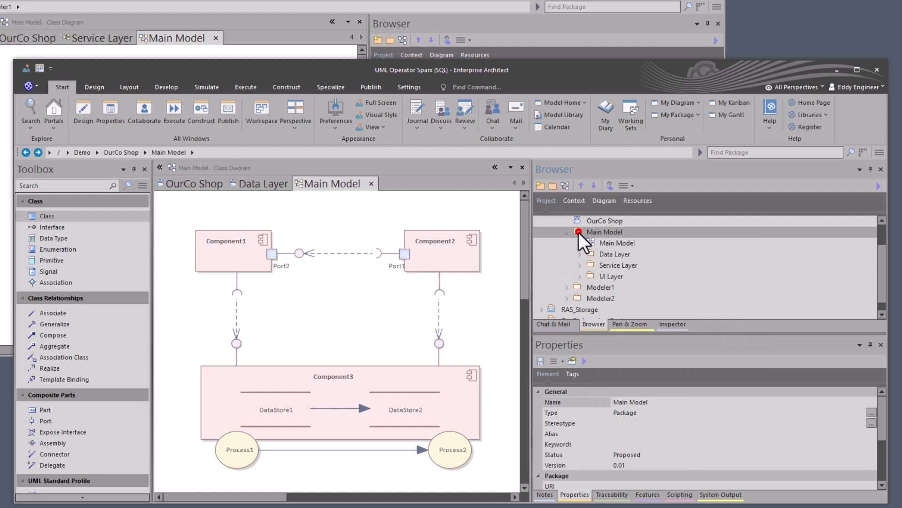
{"action": "left_click", "coordinate": [605, 266]}
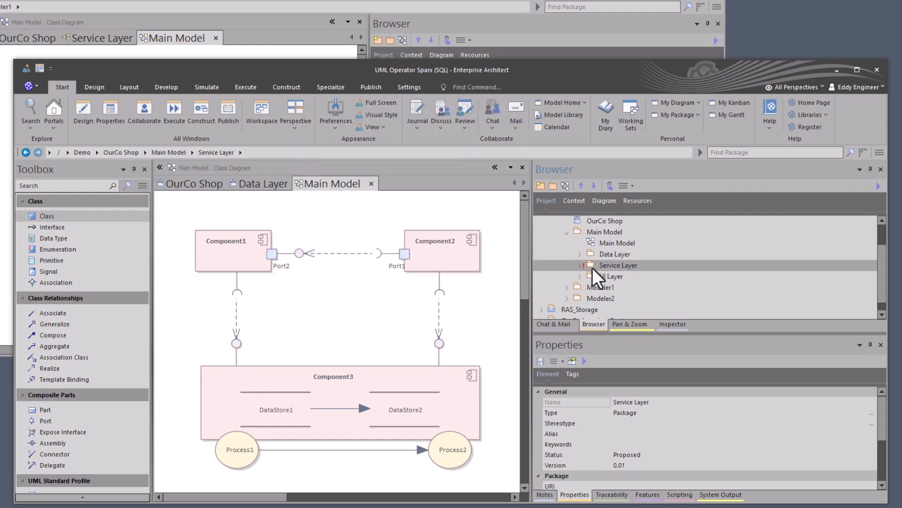
{"action": "left_click", "coordinate": [580, 265]}
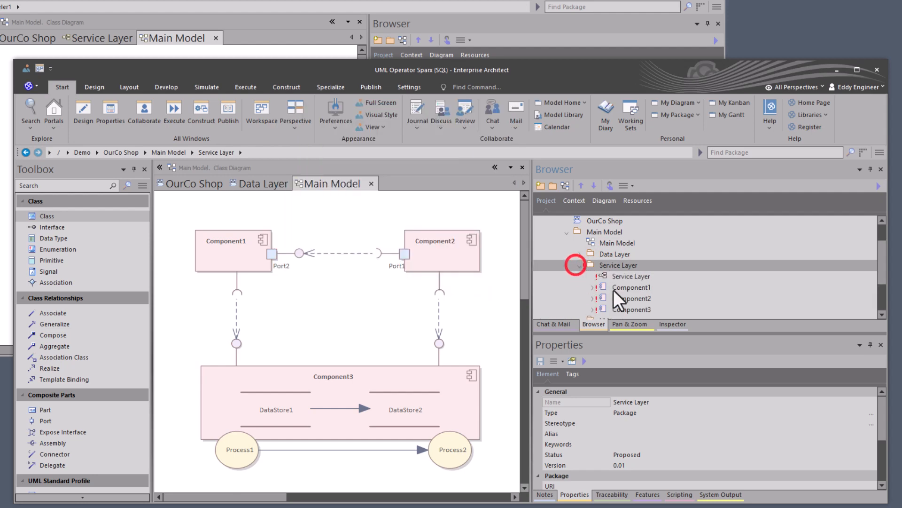
{"action": "left_click", "coordinate": [581, 270]}
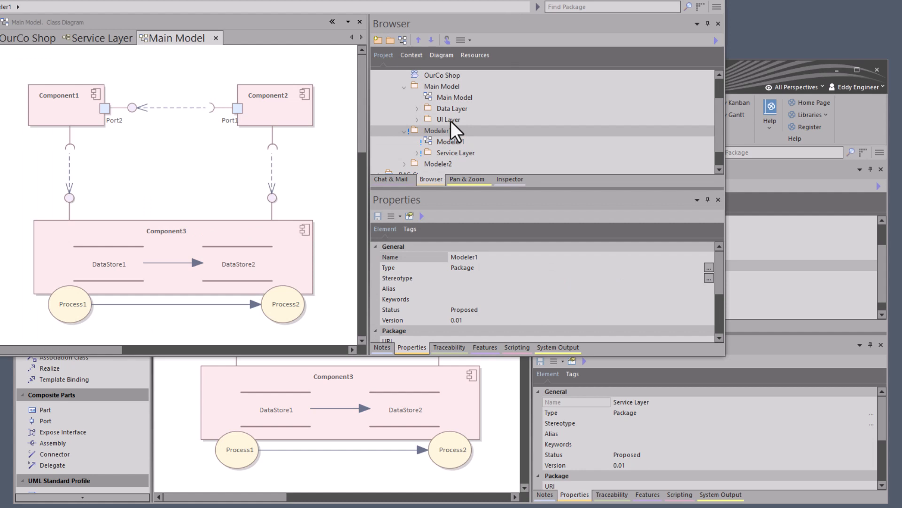
- Move the UI Layer package from Main Model into the Modeler1 package in UML Operator's session
{"action": "left_click", "coordinate": [450, 120]}
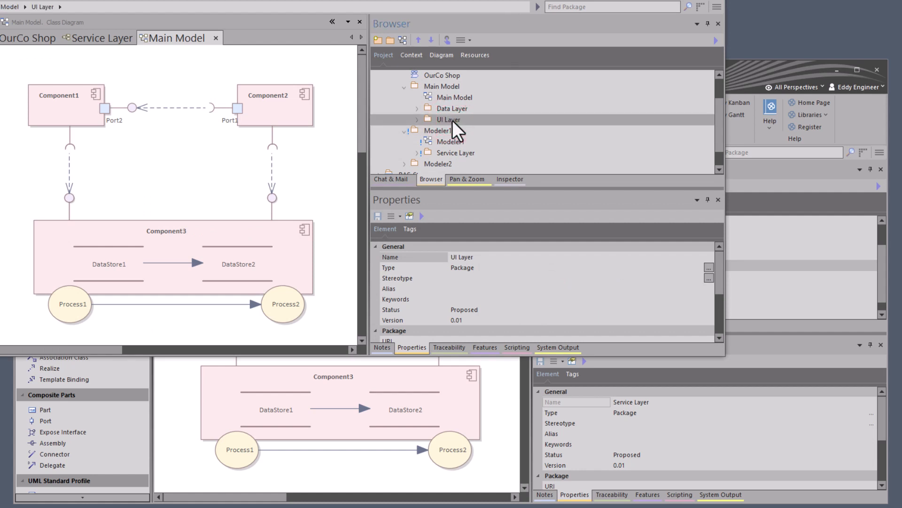
{"action": "left_click_drag", "start_coordinate": [452, 120], "coordinate": [456, 127]}
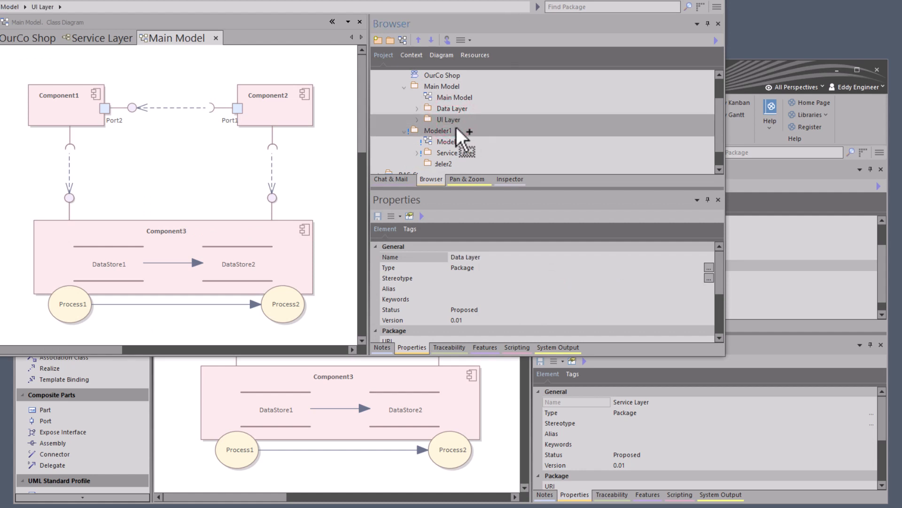
{"action": "left_click", "coordinate": [436, 152]}
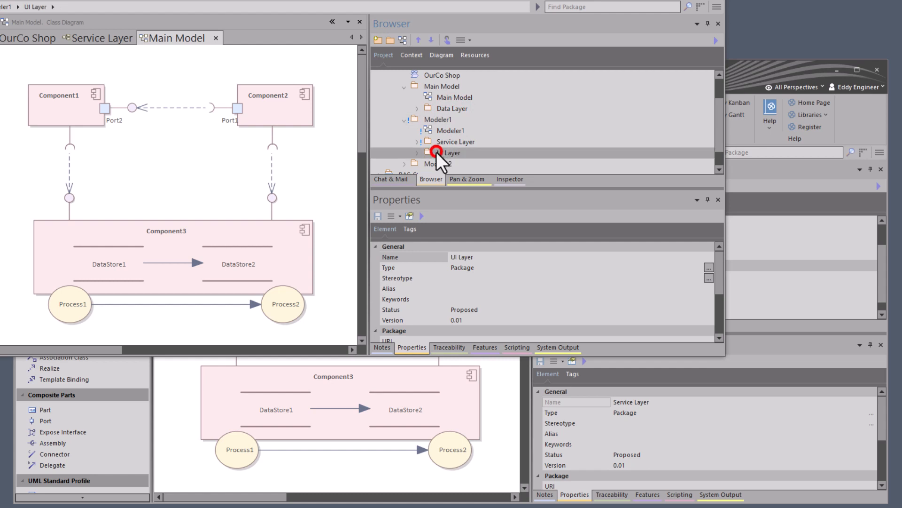
- Apply "User lock, locking user may still edit" to the UI Layer package, including its elements, diagrams and child packages
{"action": "right_click", "coordinate": [436, 152]}
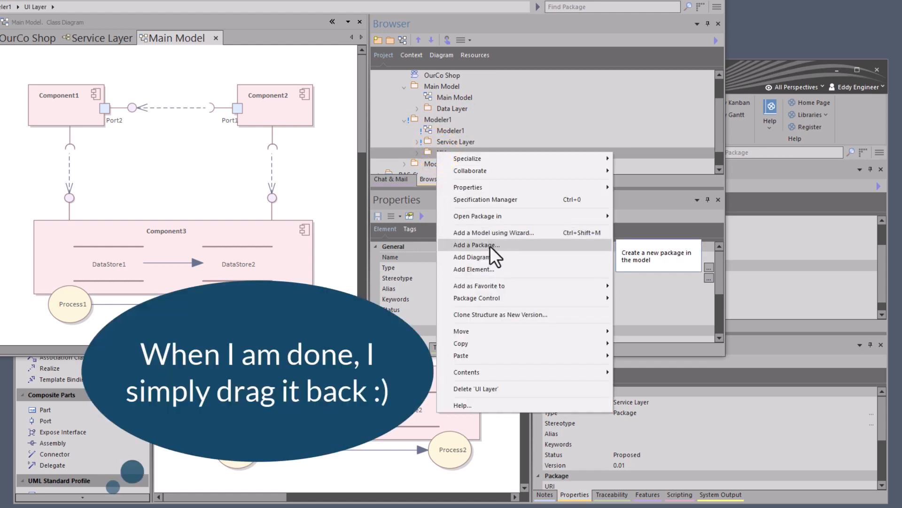
{"action": "mouse_move", "coordinate": [503, 299]}
{"action": "left_click", "coordinate": [632, 297]}
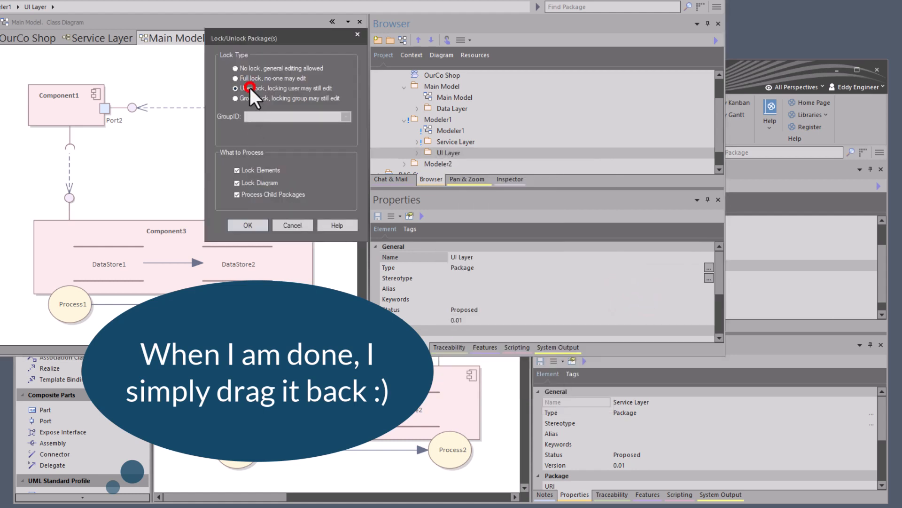
{"action": "left_click", "coordinate": [250, 88]}
{"action": "left_click", "coordinate": [248, 219]}
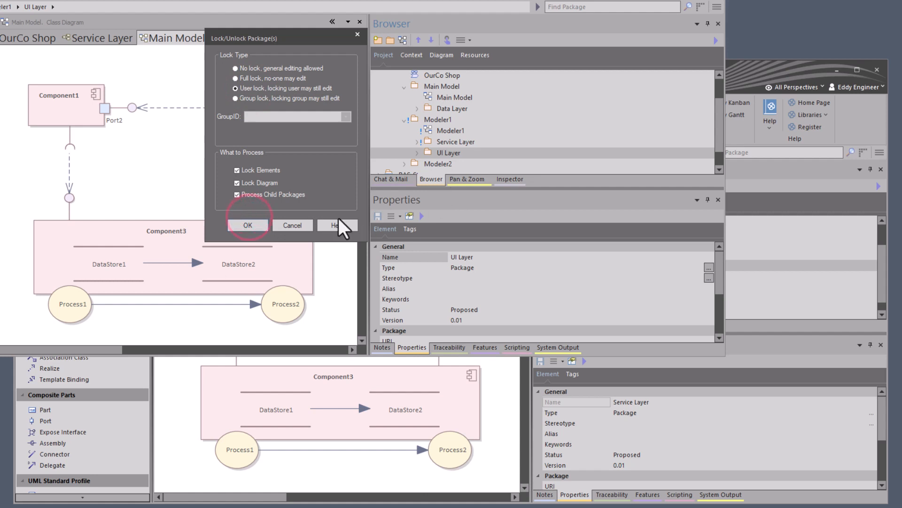
{"action": "left_click", "coordinate": [255, 224]}
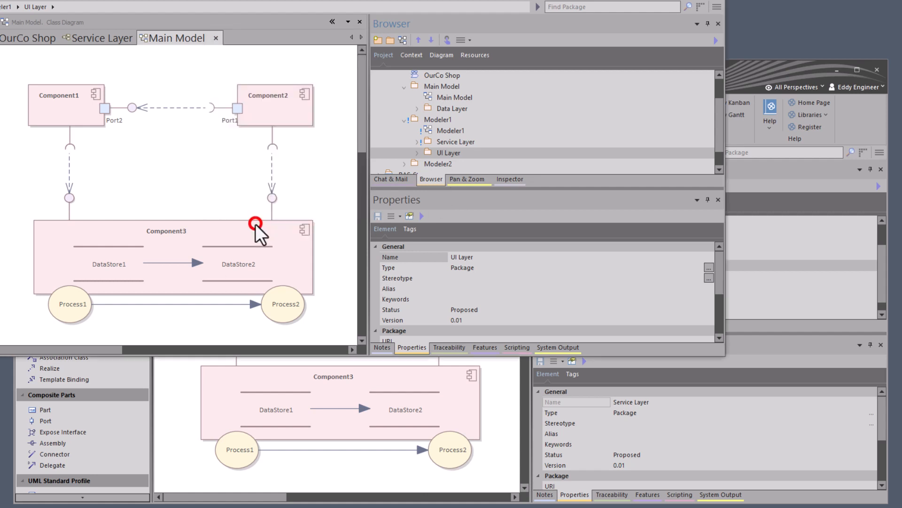
{"action": "left_click", "coordinate": [413, 153]}
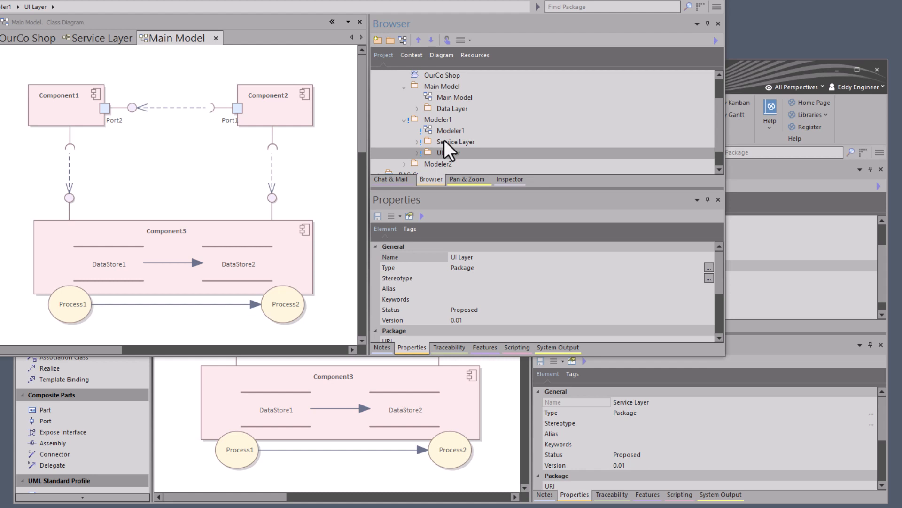
{"action": "left_click", "coordinate": [428, 119]}
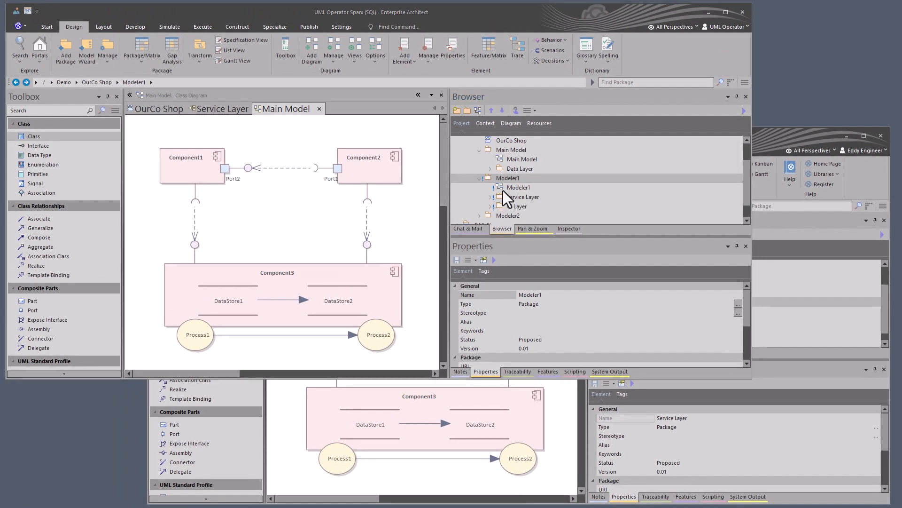
- Move Component1, Component2 and Component3 from Modeler1's Service Layer package into the Main Model package
{"action": "left_click", "coordinate": [508, 179]}
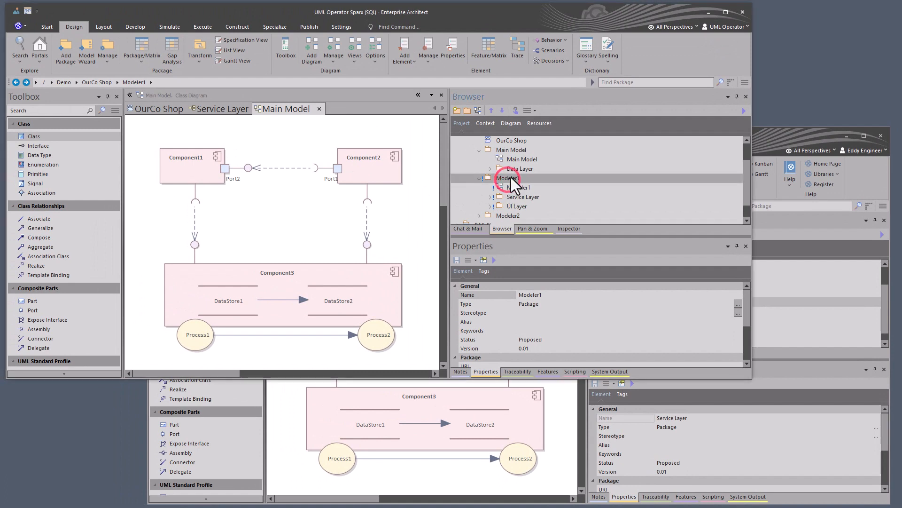
{"action": "left_click", "coordinate": [490, 198]}
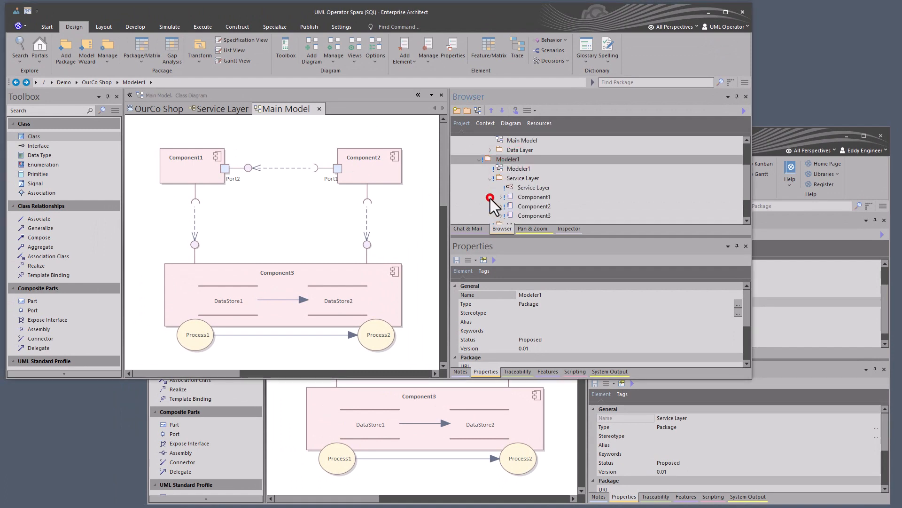
{"action": "left_click", "coordinate": [524, 196]}
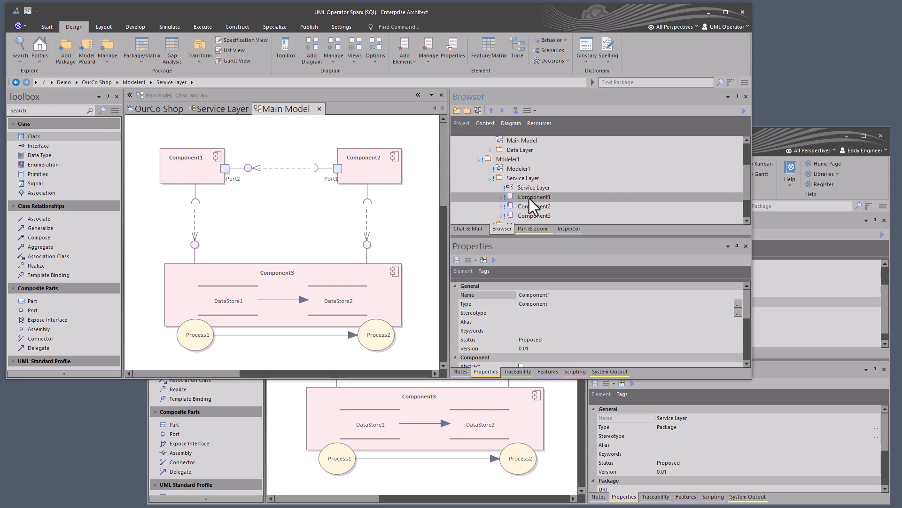
{"action": "left_click", "coordinate": [531, 216], "text": "shift"}
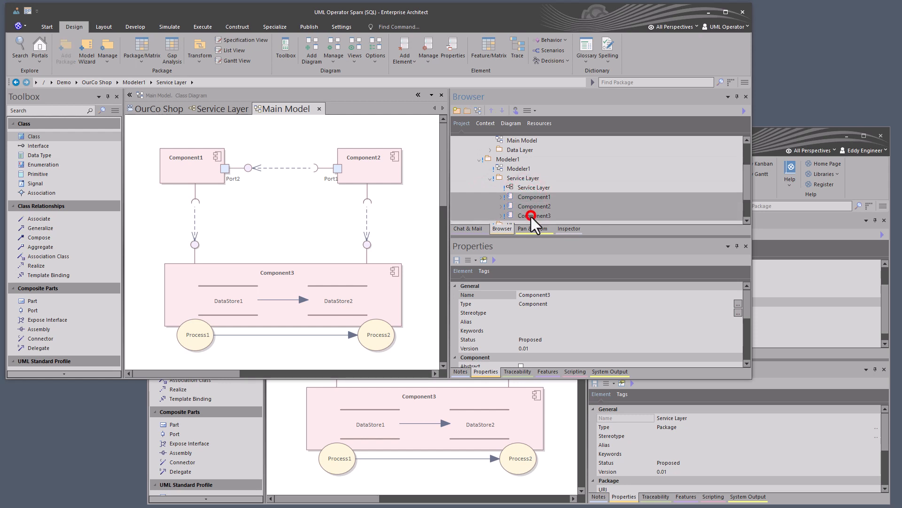
{"action": "left_click_drag", "start_coordinate": [530, 201], "coordinate": [511, 177]}
{"action": "scroll", "coordinate": [542, 168], "scroll_direction": "up", "scroll_amount": 1}
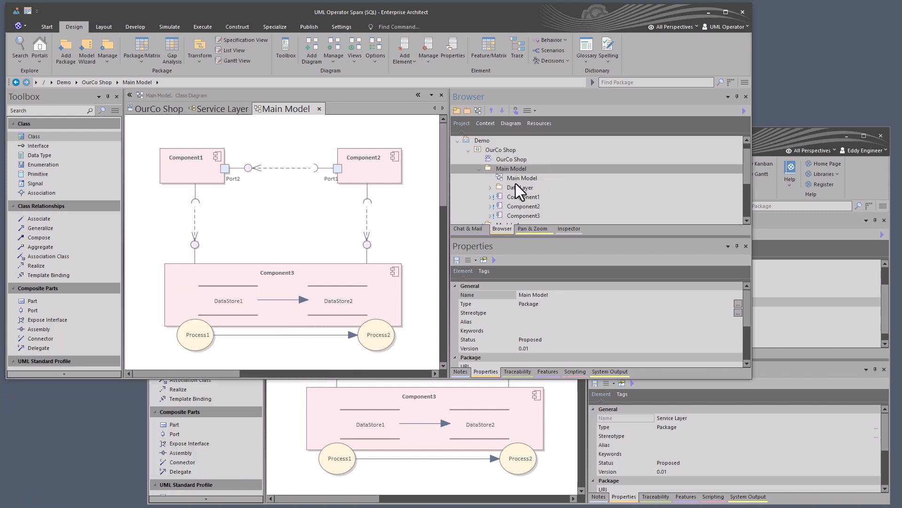
- Clear "Disable fully scoped object names" in the Main Model diagram's properties and apply the change
{"action": "left_click", "coordinate": [517, 178]}
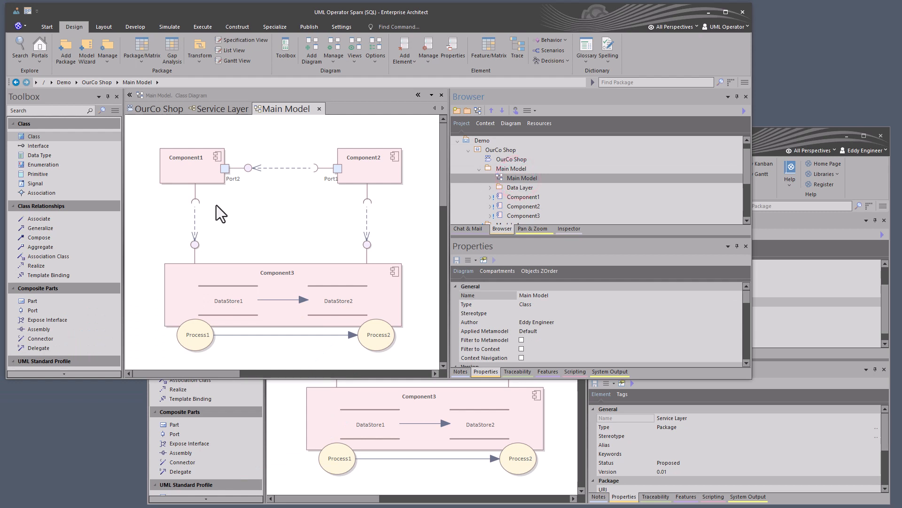
{"action": "left_click", "coordinate": [289, 234]}
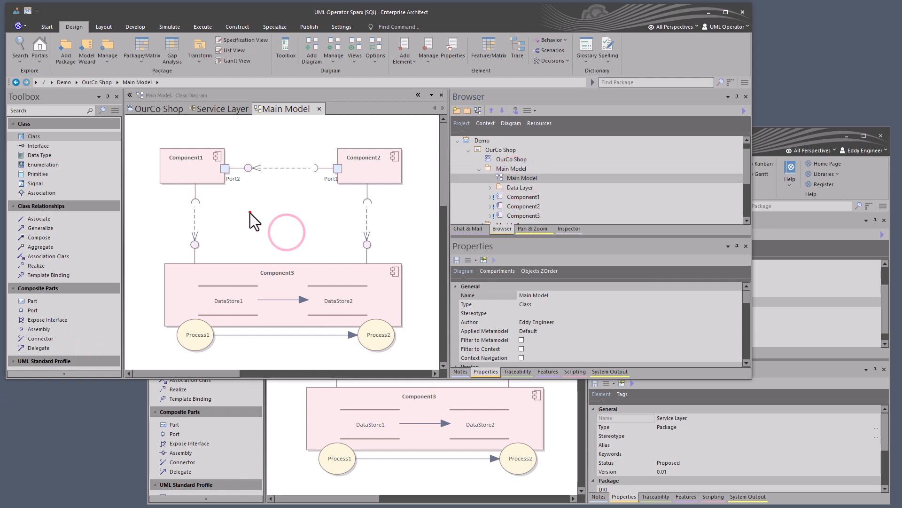
{"action": "left_click", "coordinate": [250, 213]}
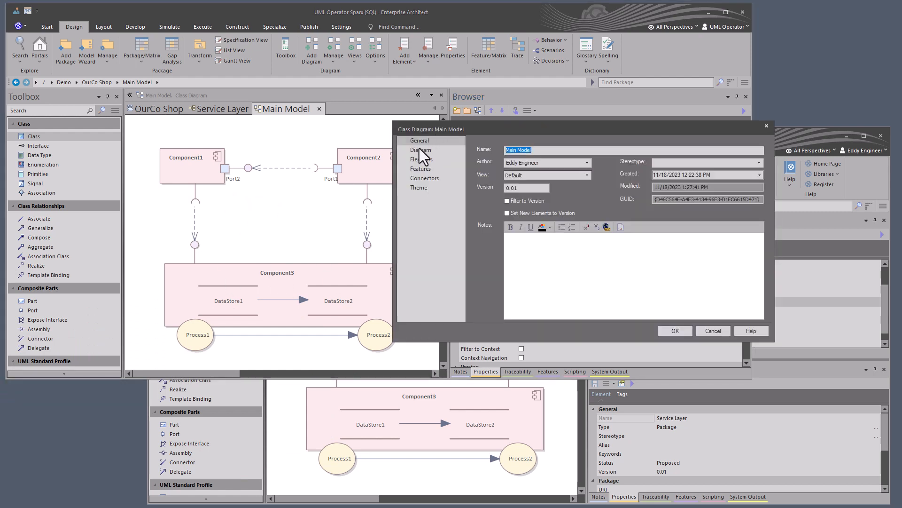
{"action": "left_click", "coordinate": [420, 149]}
{"action": "left_click", "coordinate": [489, 208]}
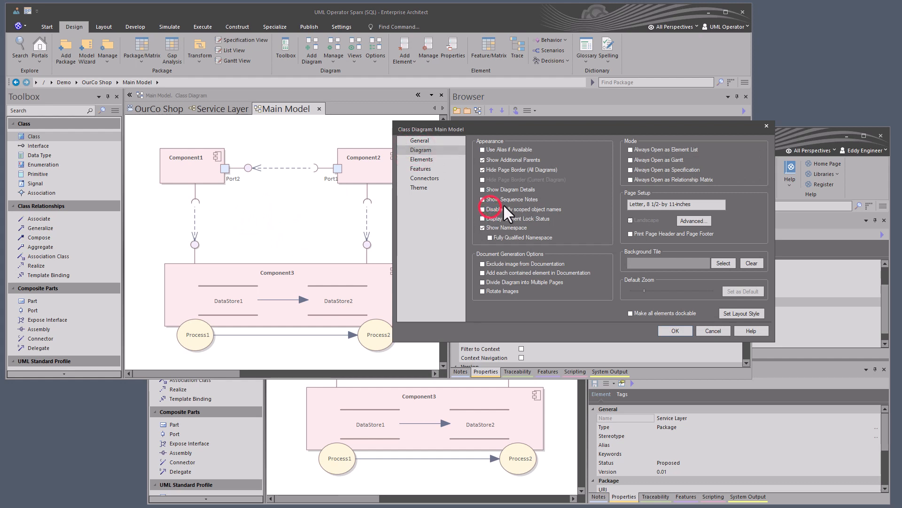
{"action": "left_click", "coordinate": [670, 328]}
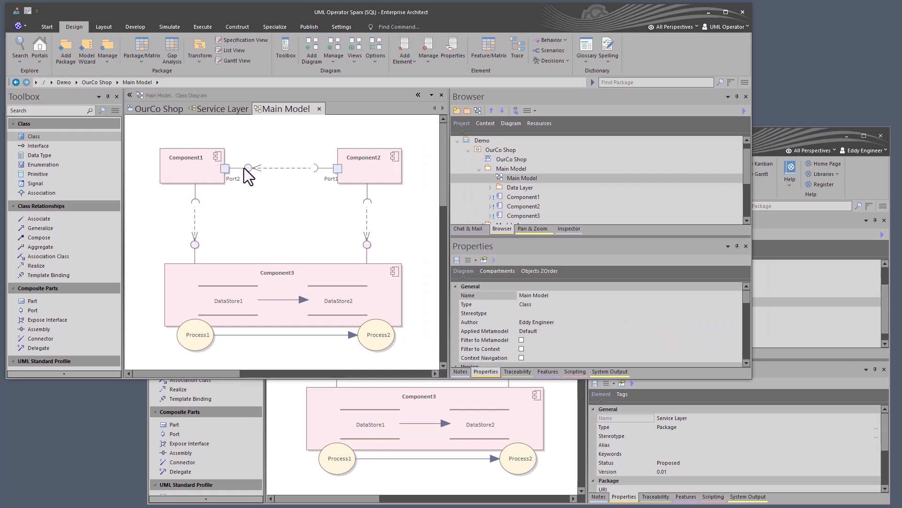
- Move Component3 from Main Model back into Modeler1's Service Layer package, and select Component1 and Component2 in the diagram
{"action": "left_click", "coordinate": [518, 200]}
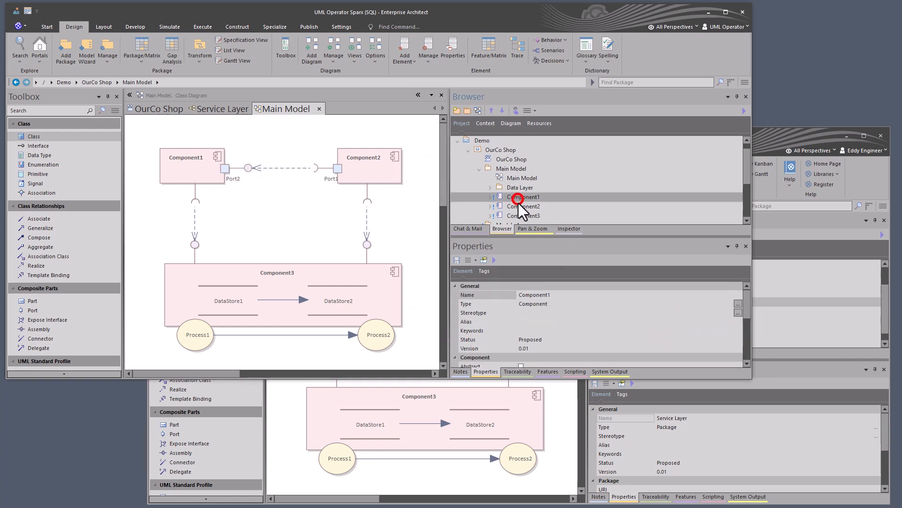
{"action": "left_click", "coordinate": [520, 207]}
{"action": "left_click", "coordinate": [523, 215]}
{"action": "left_click", "coordinate": [512, 169]}
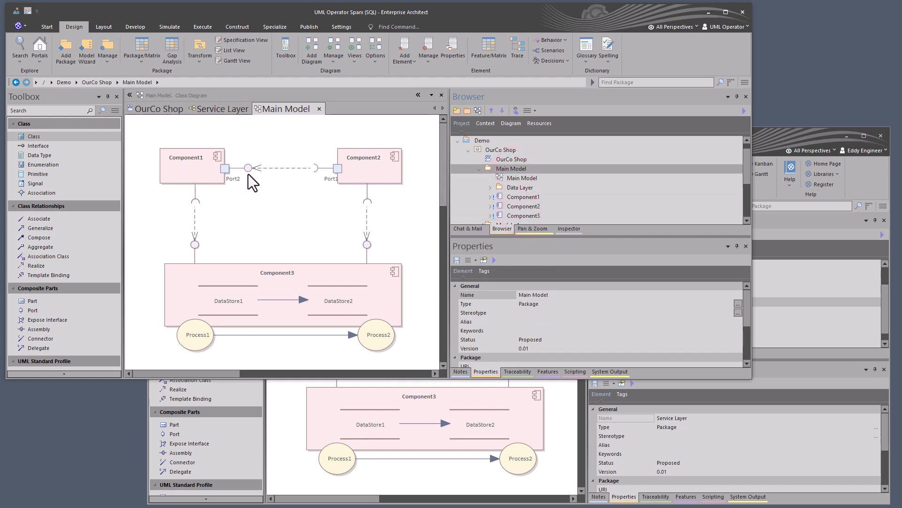
{"action": "left_click", "coordinate": [517, 216]}
{"action": "scroll", "coordinate": [520, 218], "scroll_direction": "down", "scroll_amount": 1}
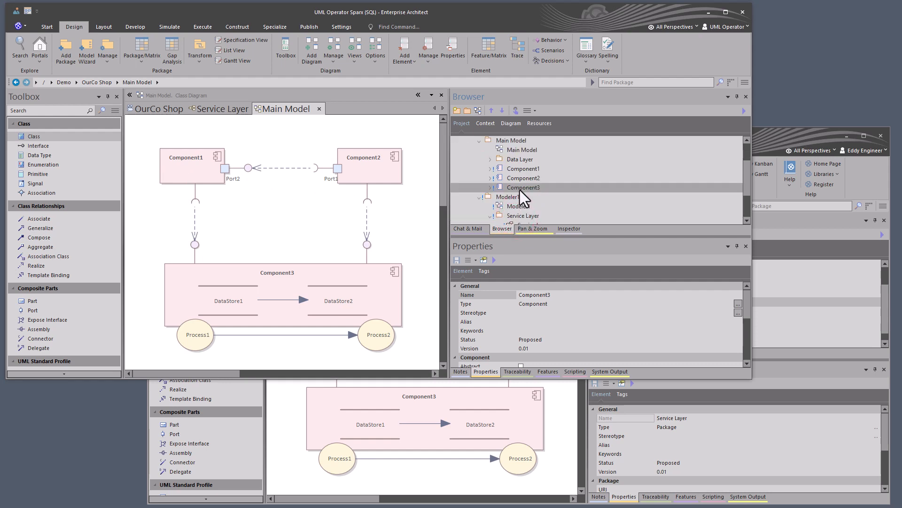
{"action": "left_click_drag", "start_coordinate": [519, 190], "coordinate": [515, 210]}
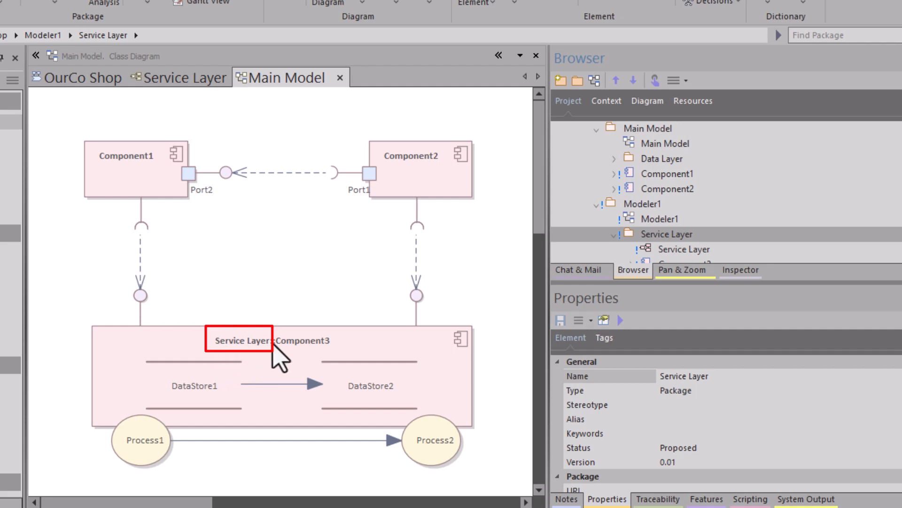
{"action": "left_click_drag", "start_coordinate": [459, 133], "coordinate": [136, 193]}
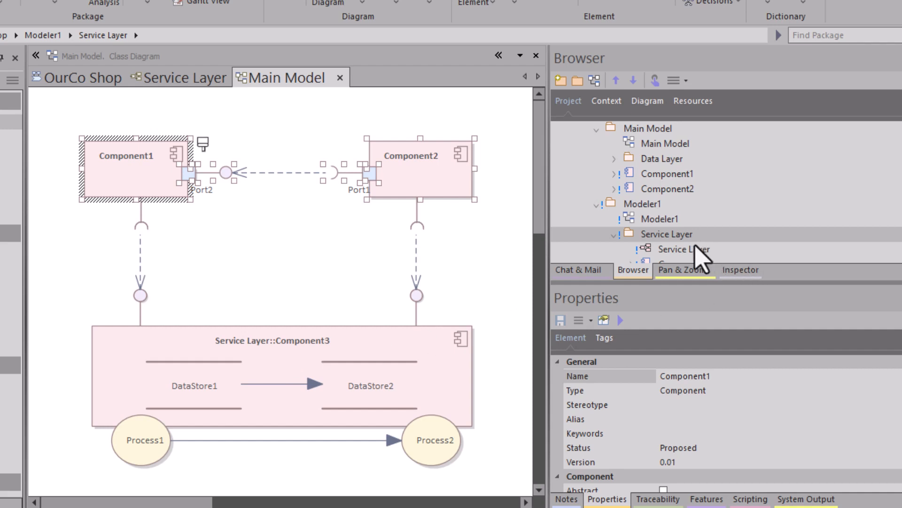
- Rename the Service Layer package under Modeler1 as UMLO
{"action": "left_click", "coordinate": [676, 243]}
{"action": "left_click", "coordinate": [667, 235]}
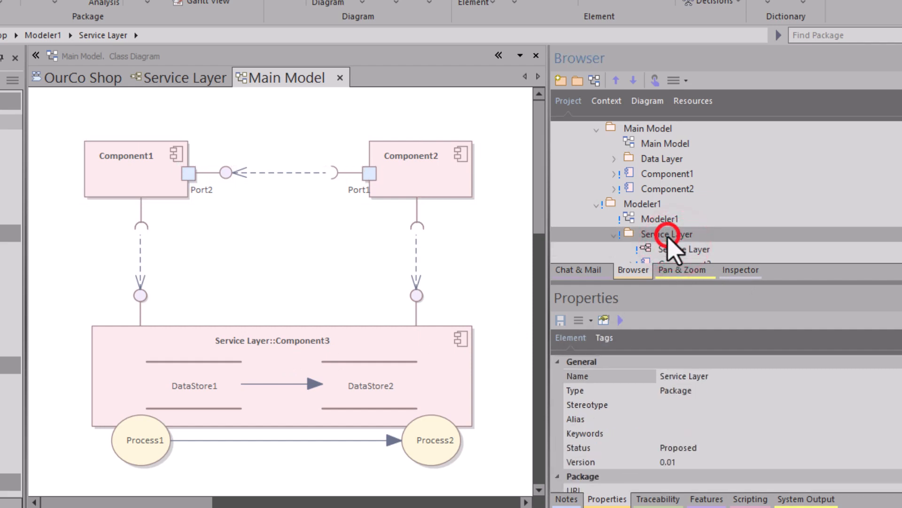
{"action": "scroll", "coordinate": [684, 256], "scroll_direction": "down", "scroll_amount": 1}
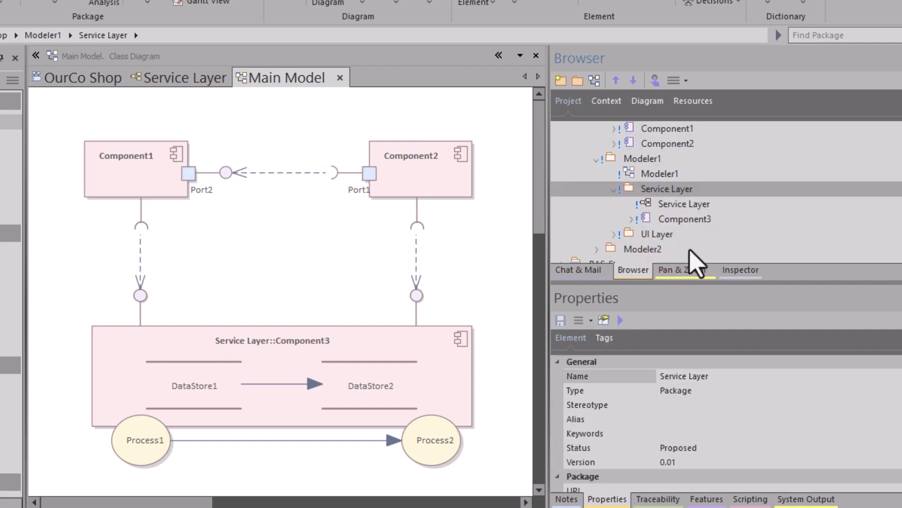
{"action": "left_click", "coordinate": [654, 188]}
{"action": "key", "text": "F2"}
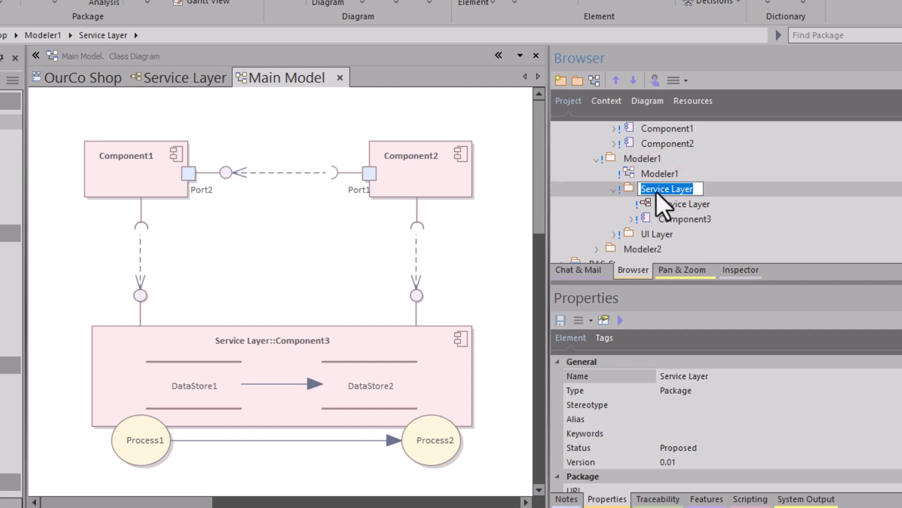
{"action": "type", "text": "UMLO"}
{"action": "key", "text": "Return"}
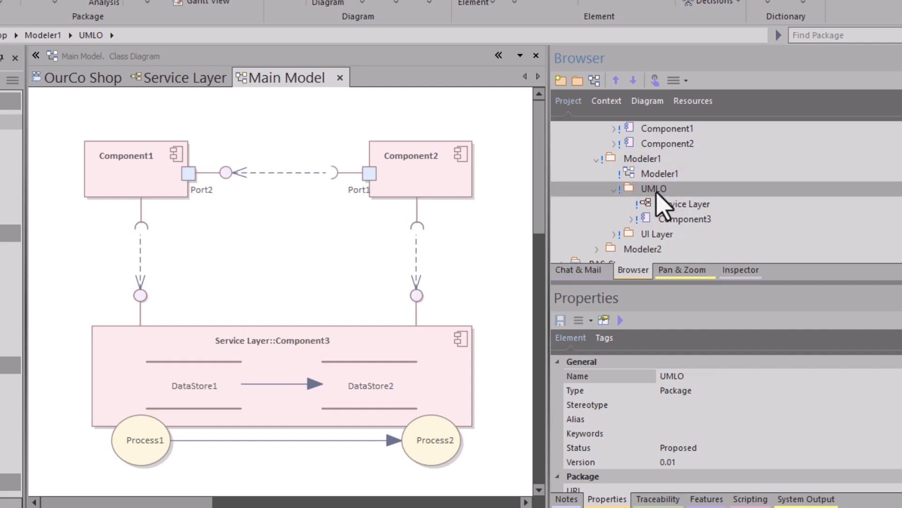
- Reload the Main Model diagram to refresh the package name shown on Component3
{"action": "left_click", "coordinate": [254, 230]}
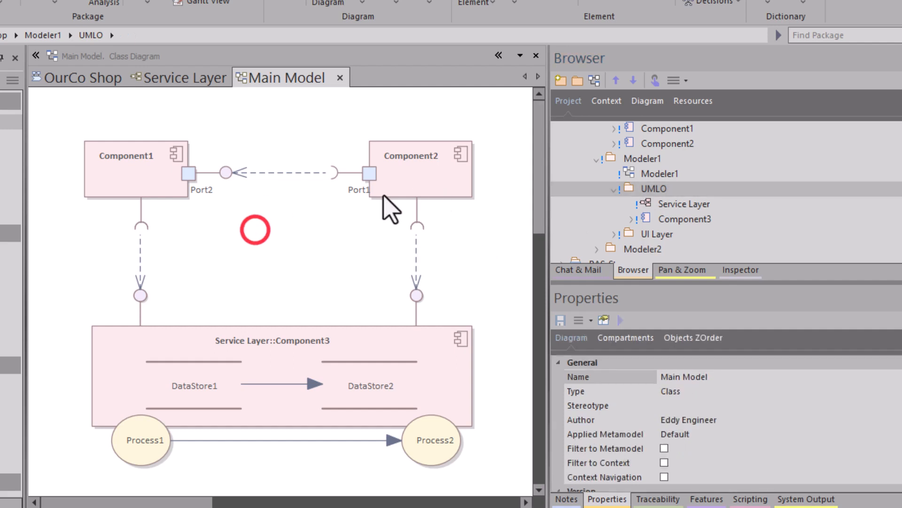
{"action": "right_click", "coordinate": [281, 215]}
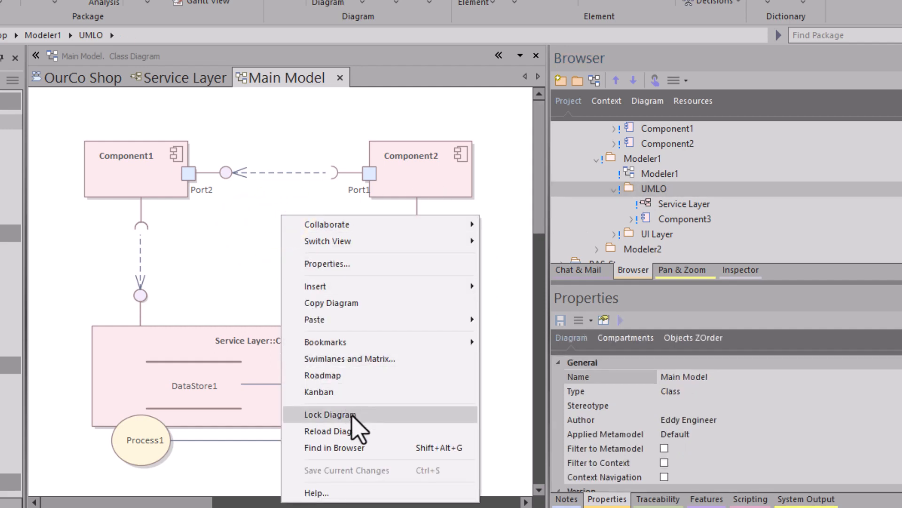
{"action": "left_click", "coordinate": [357, 430]}
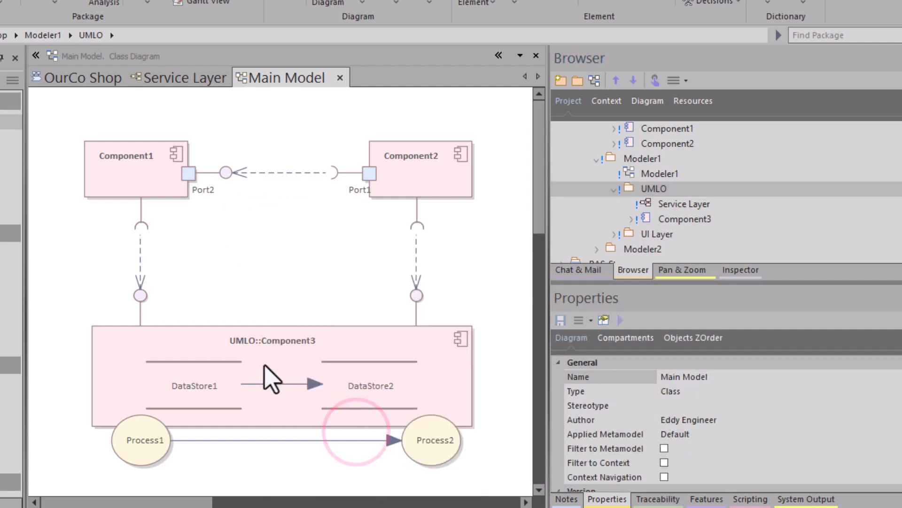
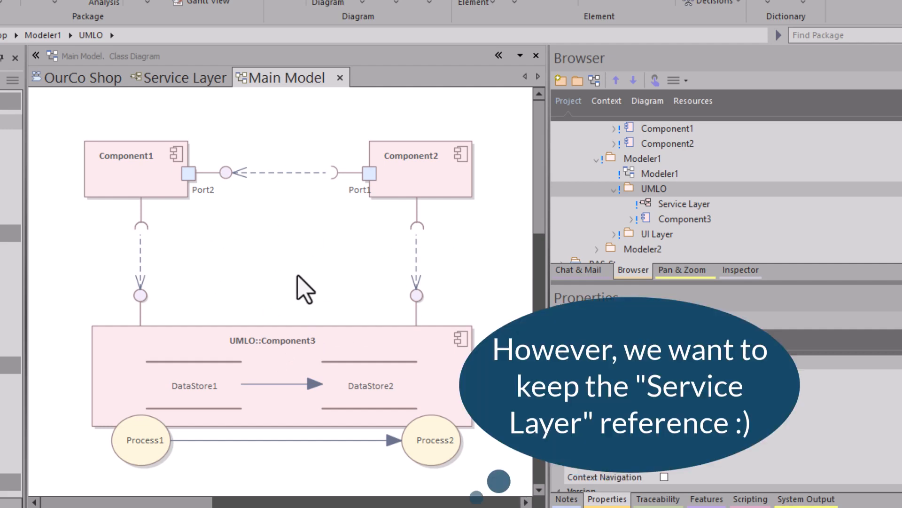
- Unlock Component1, Component2 and Component3 in the Main Model package, setting the lock type to "No lock, general editing allowed"
{"action": "left_click", "coordinate": [284, 250]}
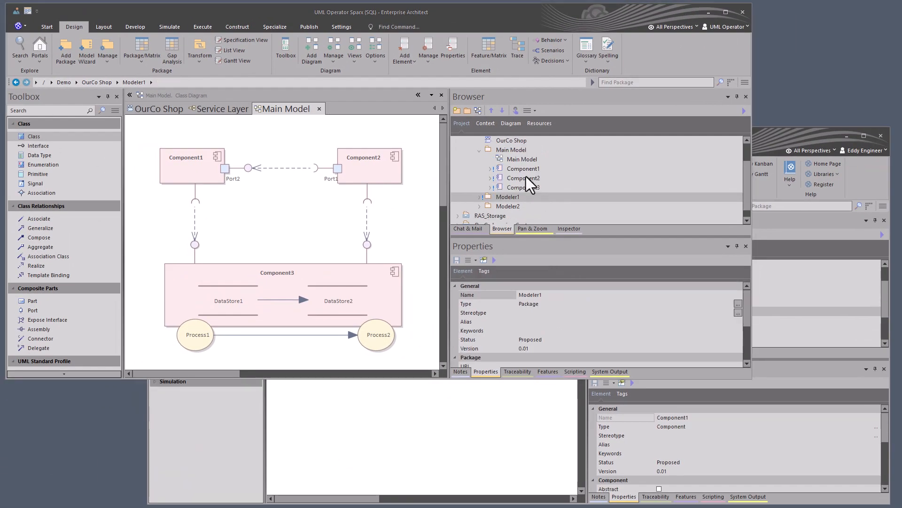
{"action": "left_click", "coordinate": [519, 168]}
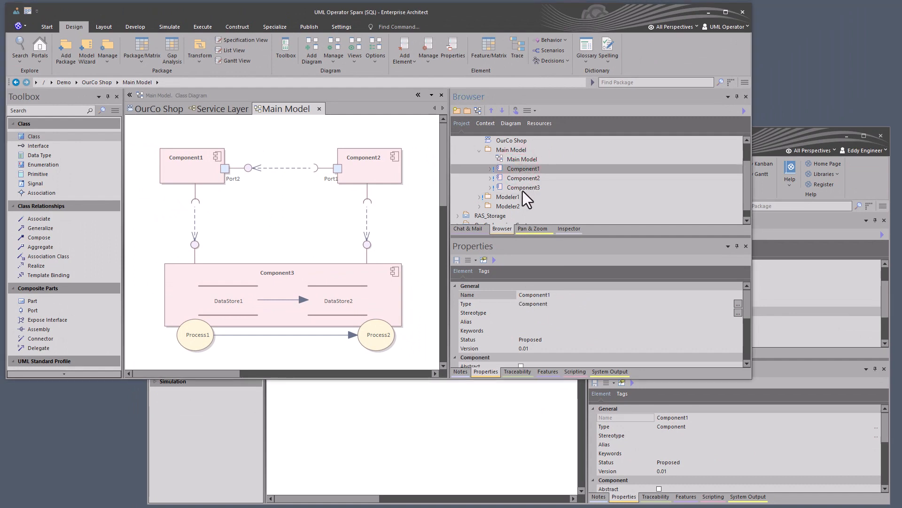
{"action": "left_click", "coordinate": [521, 188], "text": "shift"}
{"action": "right_click", "coordinate": [518, 178]}
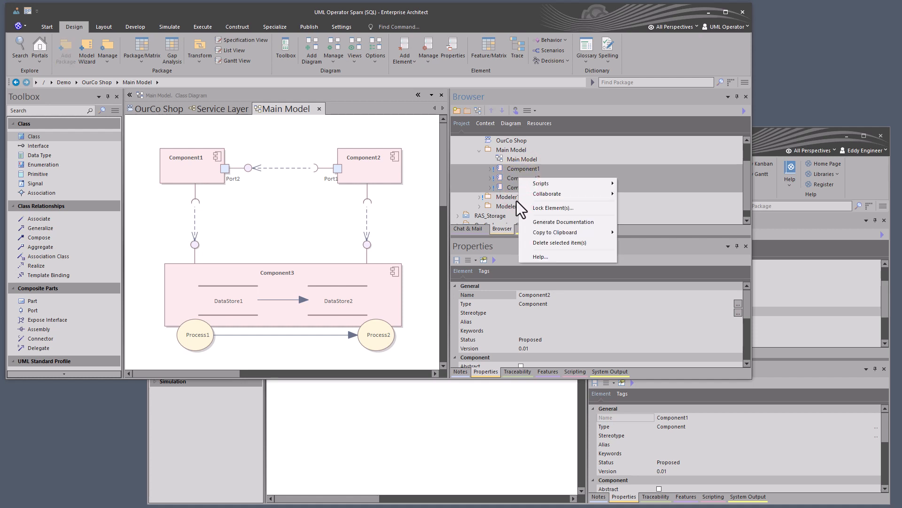
{"action": "left_click", "coordinate": [551, 208]}
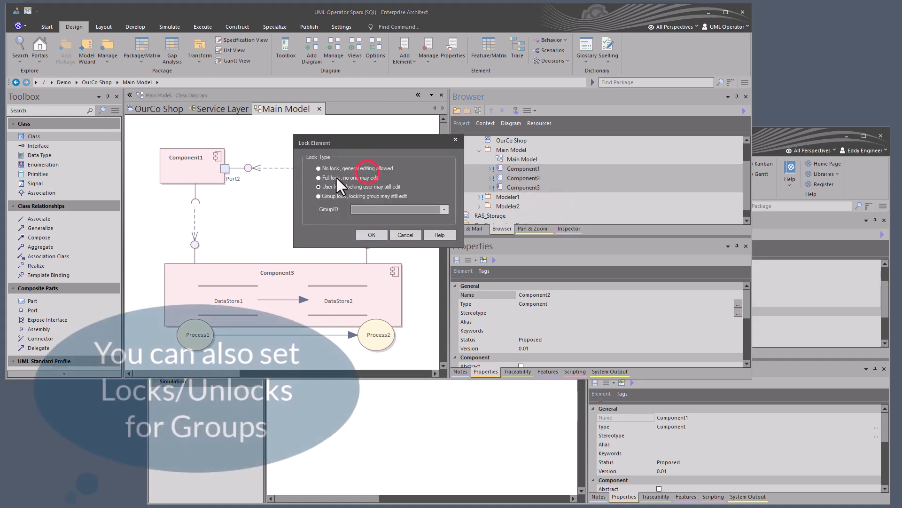
{"action": "left_click", "coordinate": [319, 169]}
{"action": "left_click", "coordinate": [370, 235]}
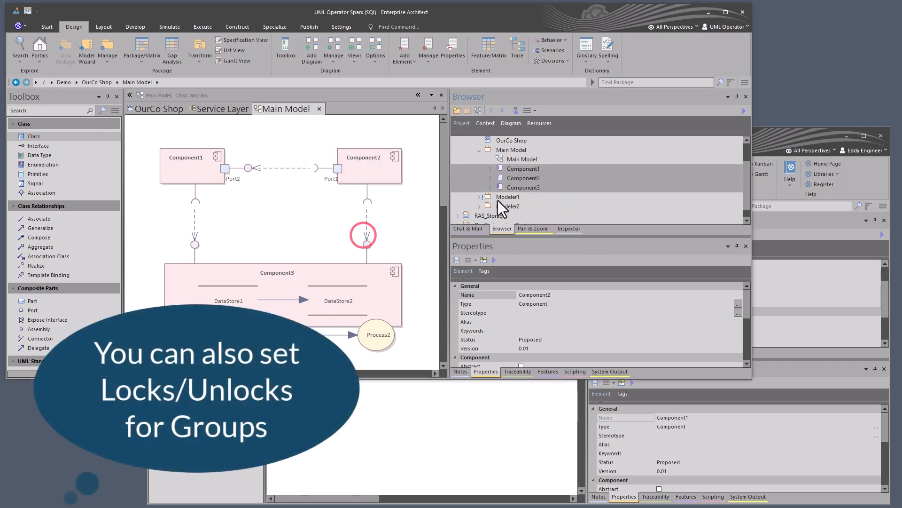
- Reload the contents of the Main Model package in the project browser
{"action": "scroll", "coordinate": [519, 179], "scroll_direction": "up", "scroll_amount": 1}
{"action": "right_click", "coordinate": [508, 181]}
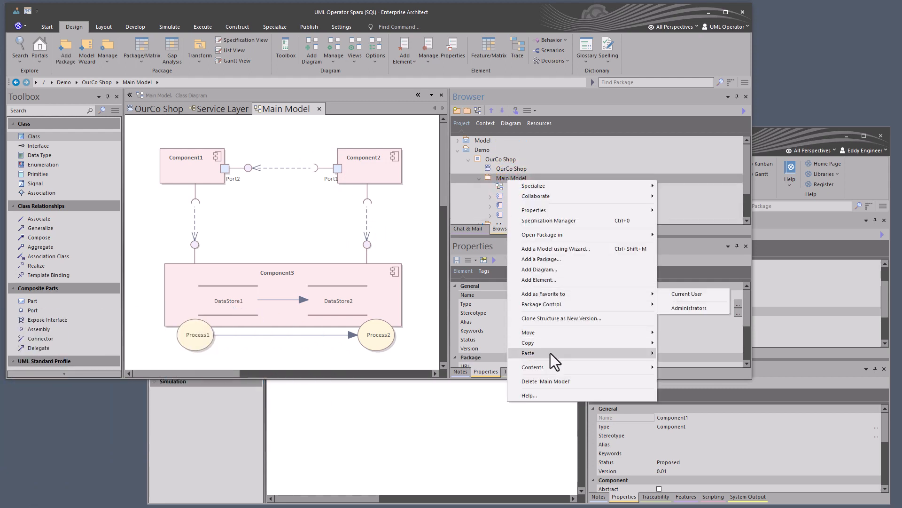
{"action": "left_click", "coordinate": [552, 367]}
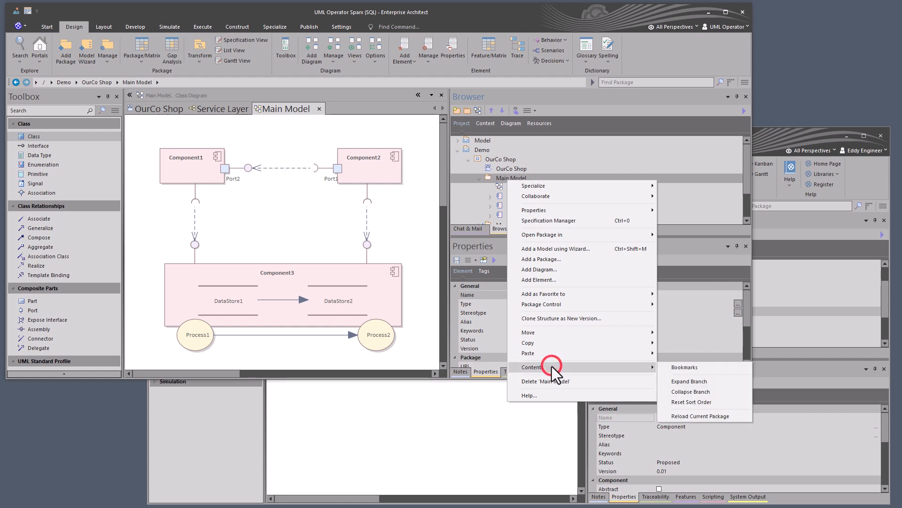
{"action": "left_click", "coordinate": [700, 416]}
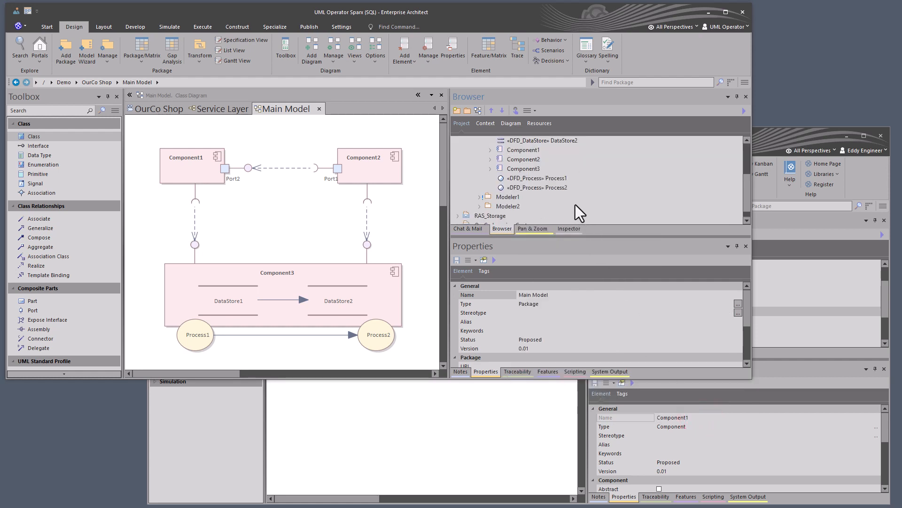
- Review the Main Model package's contents and inspect Process1's properties from the diagram without changing them
{"action": "scroll", "coordinate": [542, 184], "scroll_direction": "up", "scroll_amount": 1}
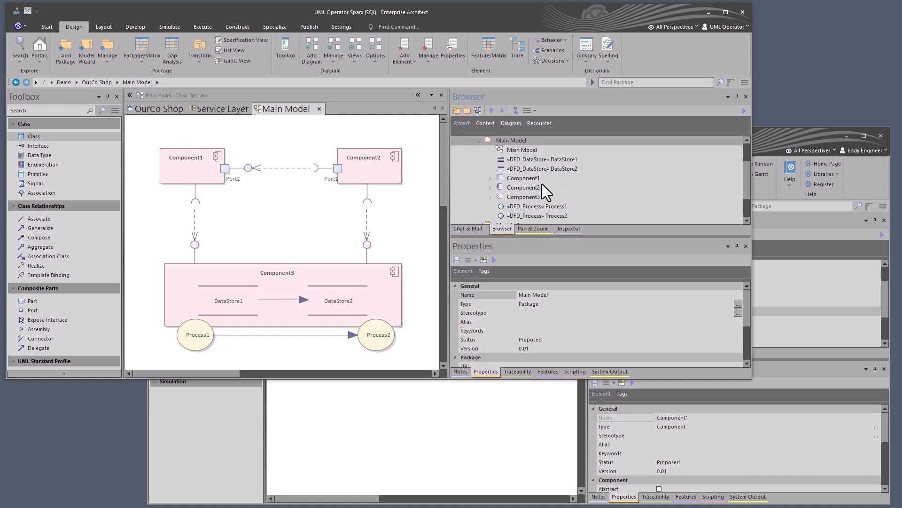
{"action": "left_click", "coordinate": [520, 159]}
{"action": "left_click", "coordinate": [515, 148]}
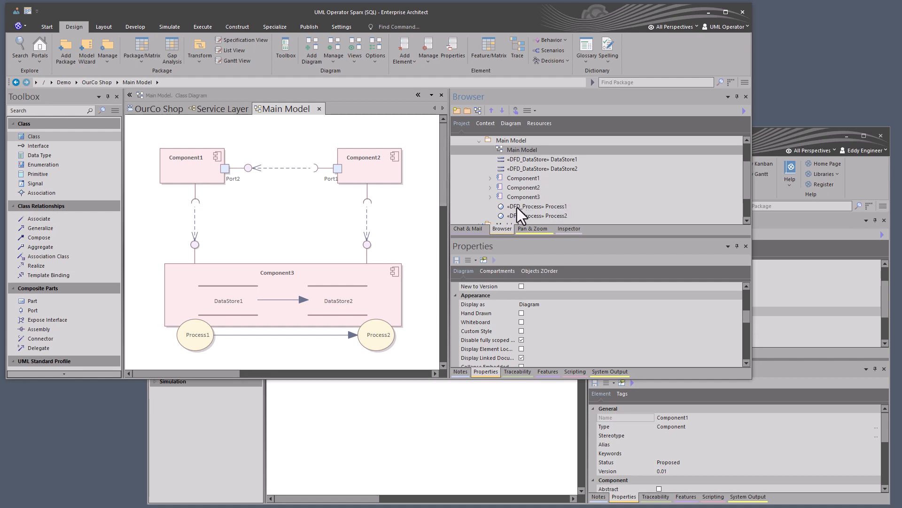
{"action": "double_click", "coordinate": [185, 334]}
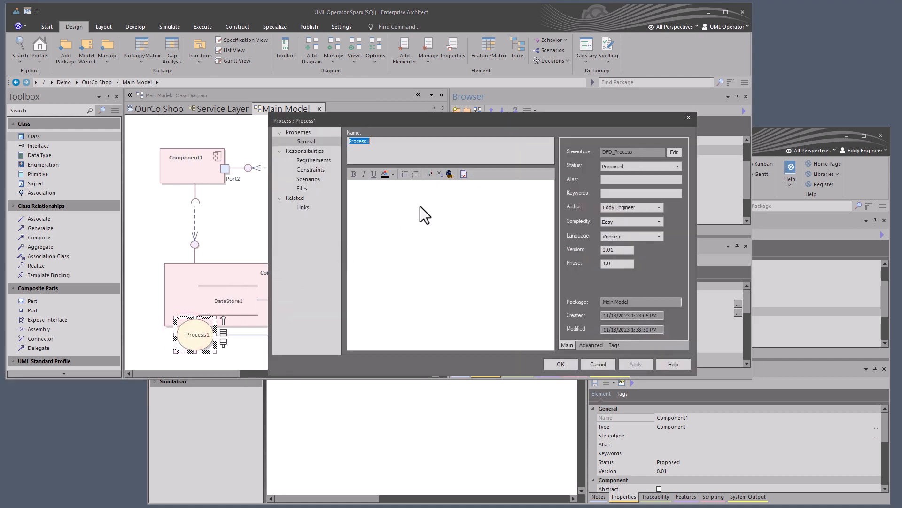
{"action": "left_click", "coordinate": [595, 365]}
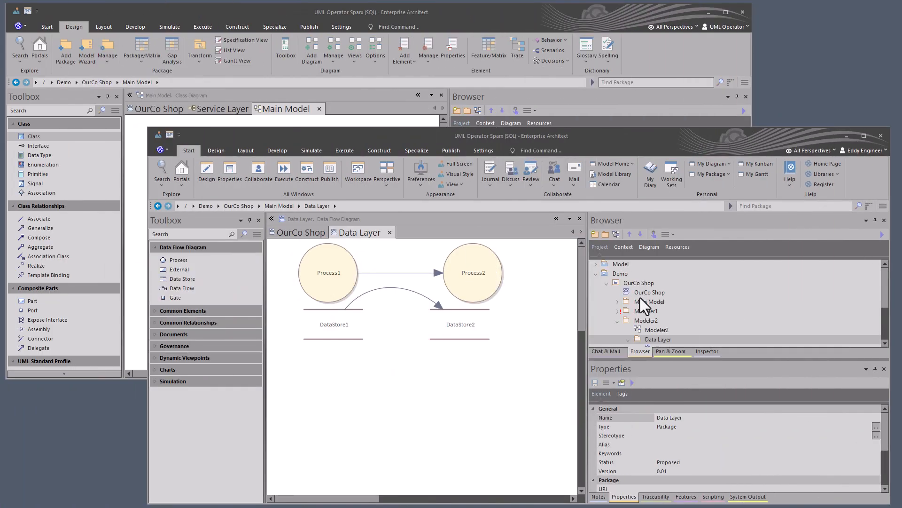
- In the other user's session, create a baseline of the Modeler2 package with version 0.01, including sub-packages
{"action": "left_click", "coordinate": [642, 294]}
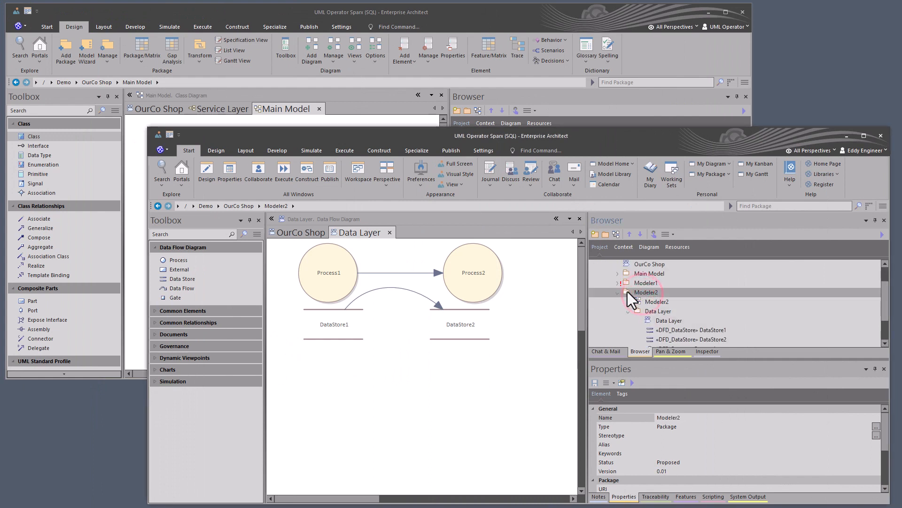
{"action": "left_click", "coordinate": [658, 312]}
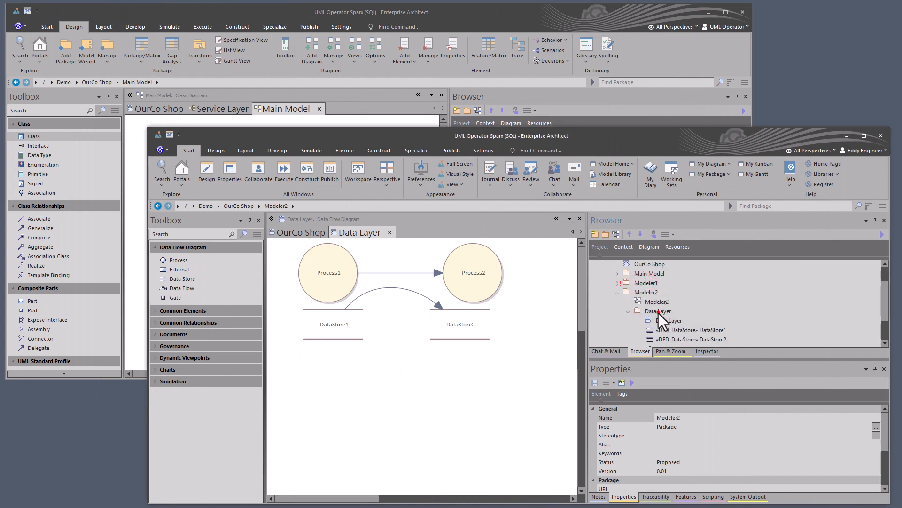
{"action": "left_click", "coordinate": [641, 293]}
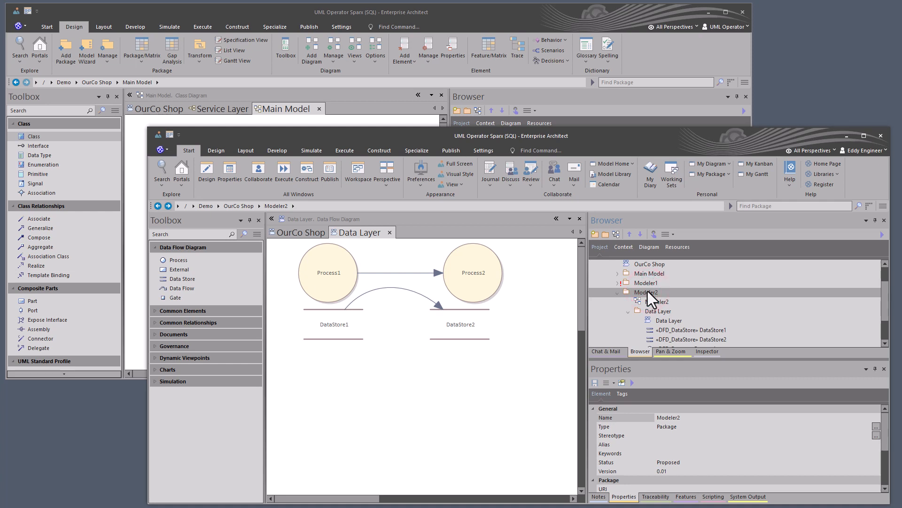
{"action": "key", "text": "ctrl+alt+b"}
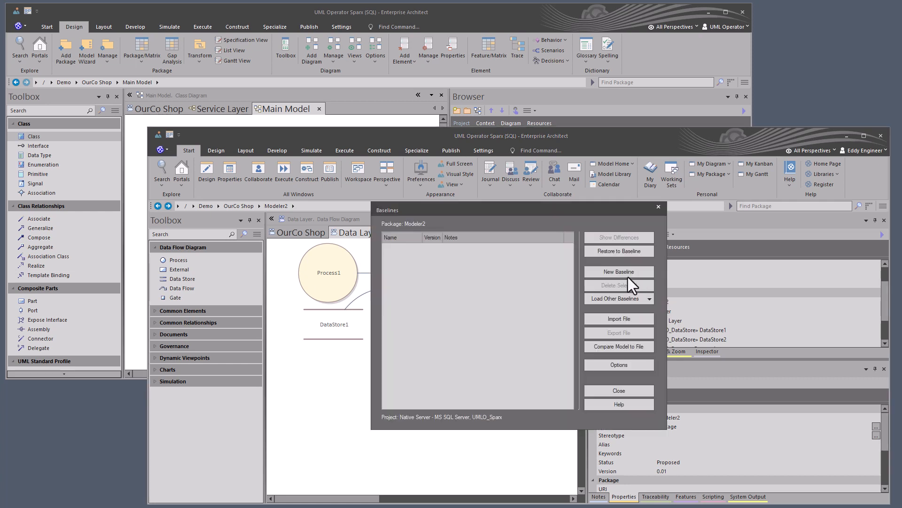
{"action": "left_click", "coordinate": [623, 271]}
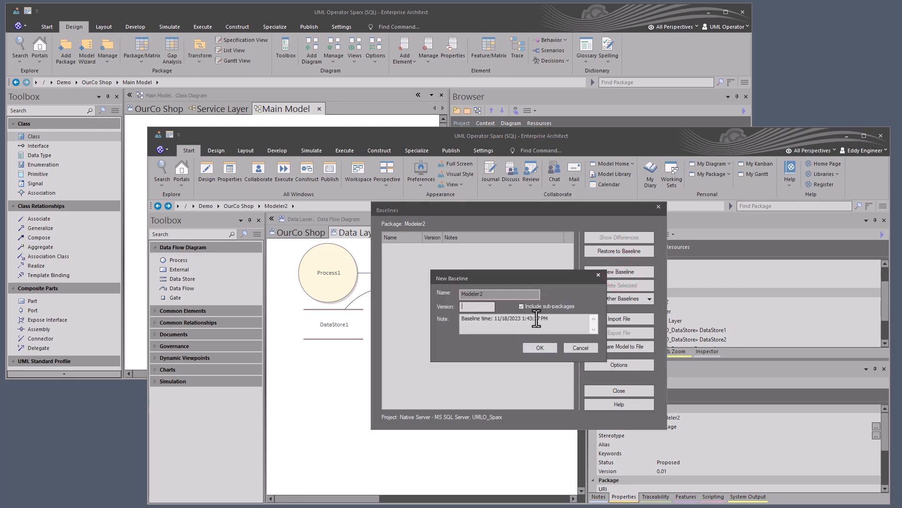
{"action": "type", "text": "0.01"}
{"action": "left_click", "coordinate": [545, 347]}
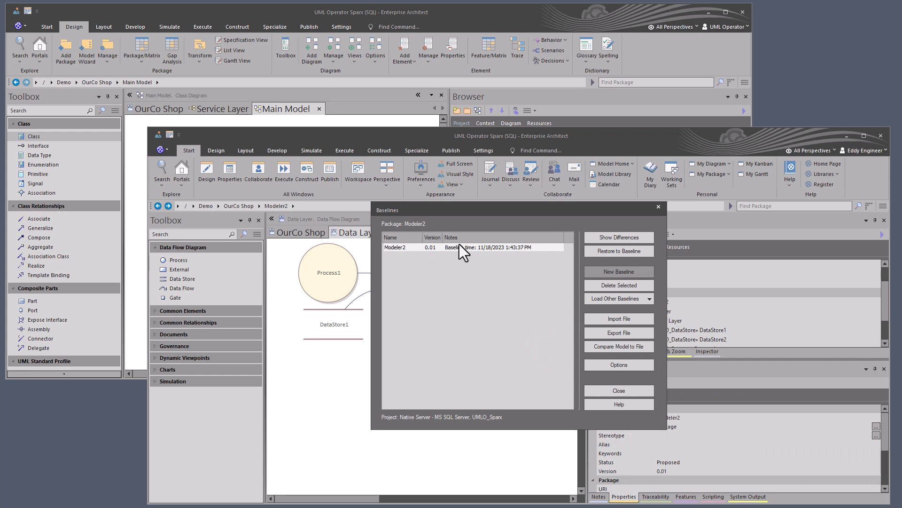
{"action": "left_click", "coordinate": [616, 391]}
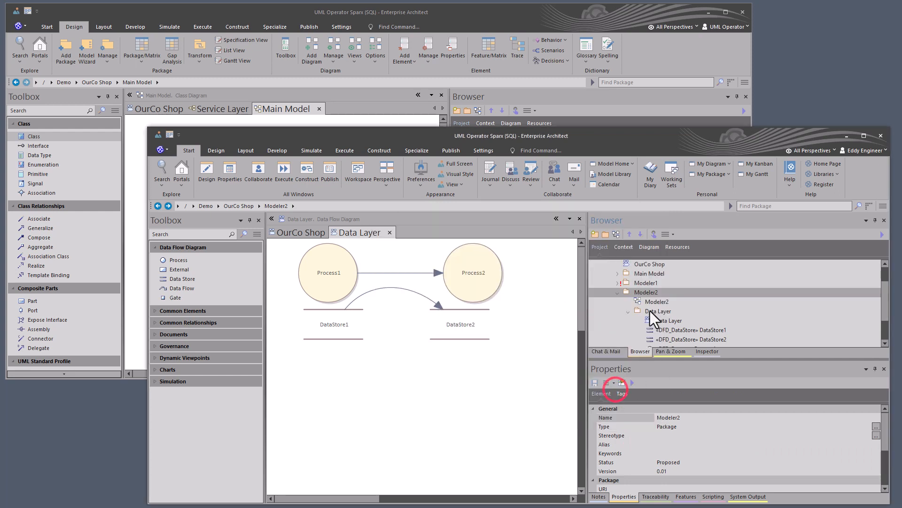
- Create a baseline of the OurCo Shop package with version 0.01, putting the modeler's first name and a dash before the baseline note
{"action": "scroll", "coordinate": [650, 296], "scroll_direction": "up", "scroll_amount": 1}
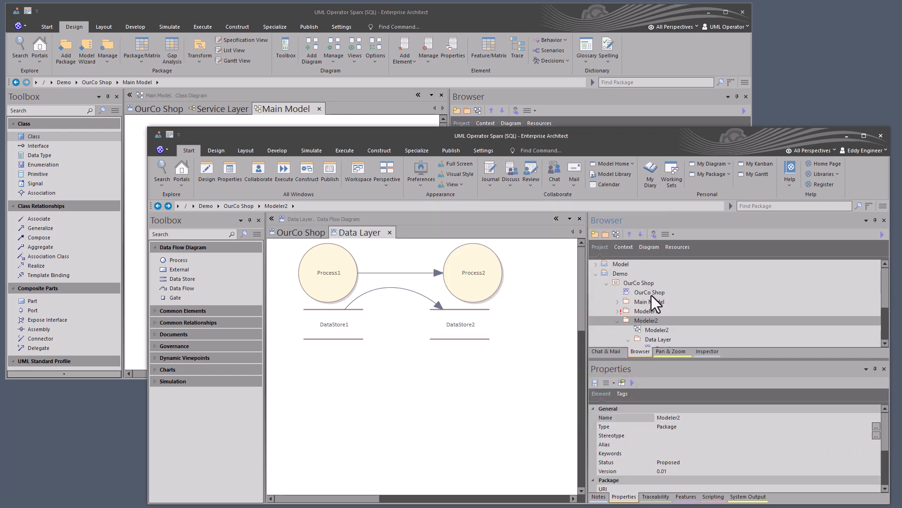
{"action": "left_click", "coordinate": [645, 283]}
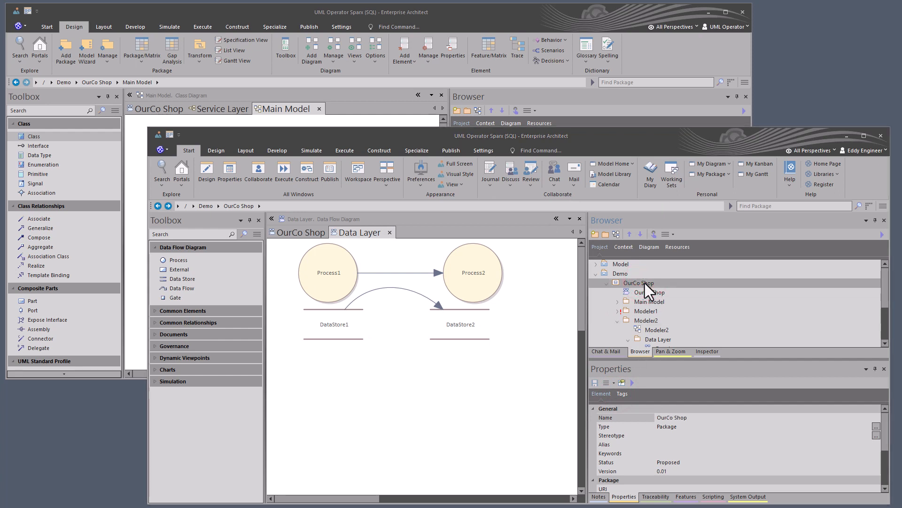
{"action": "key", "text": "ctrl+alt+b"}
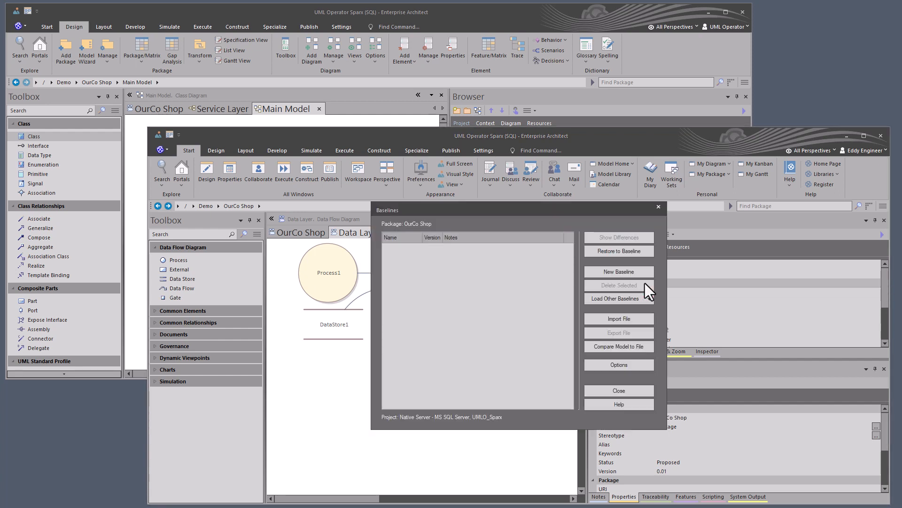
{"action": "left_click", "coordinate": [620, 268]}
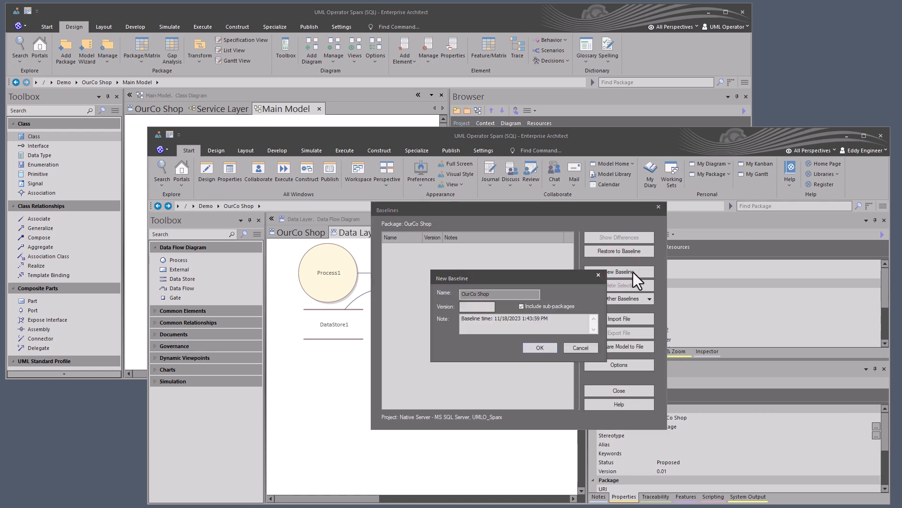
{"action": "type", "text": "0.01"}
{"action": "left_click", "coordinate": [463, 319]}
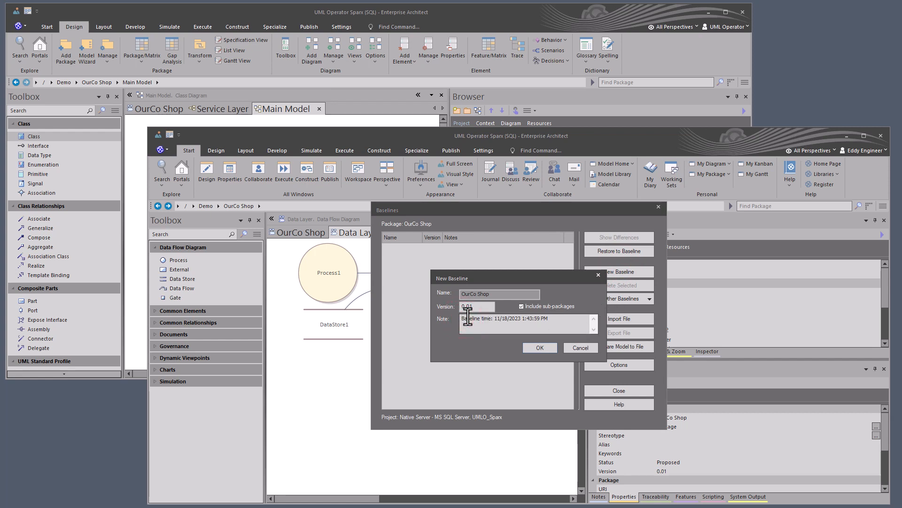
{"action": "type", "text": "Edi"}
{"action": "type", "text": "die "}
{"action": "type", "text": "-"}
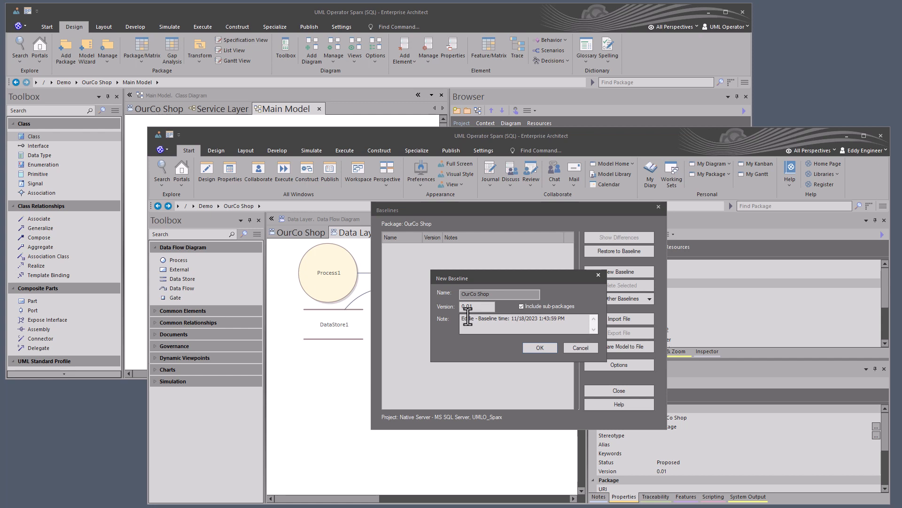
{"action": "left_click", "coordinate": [545, 345]}
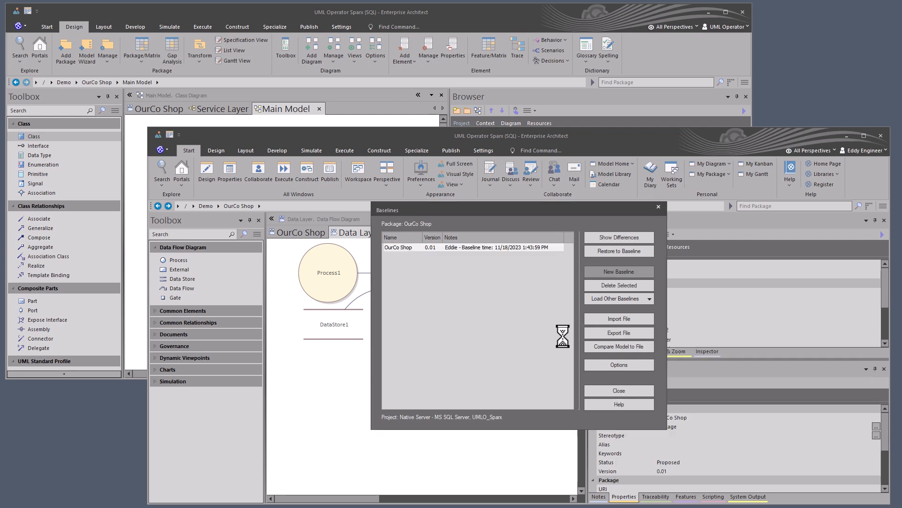
{"action": "left_click", "coordinate": [615, 391]}
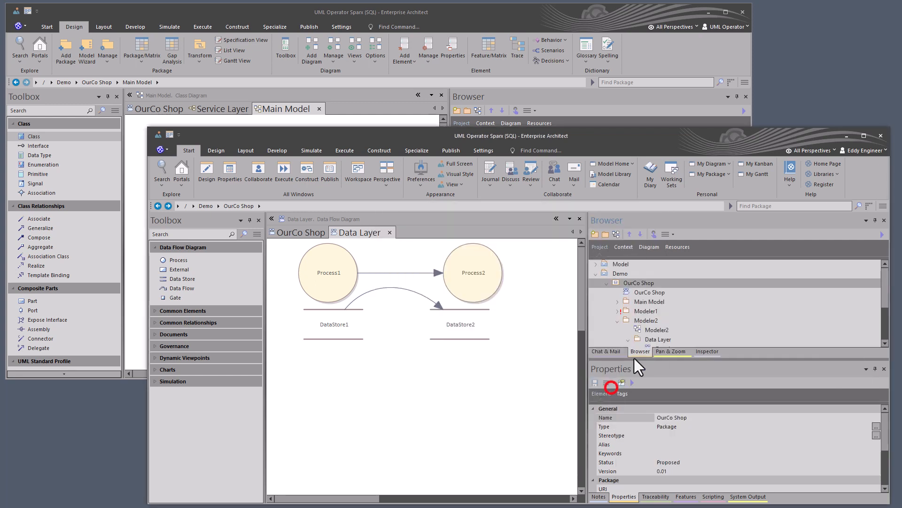
- Move DataStore1, DataStore2, Process1 and Process2 from Modeler2's Data Layer package into the Main Model package
{"action": "left_click", "coordinate": [646, 320]}
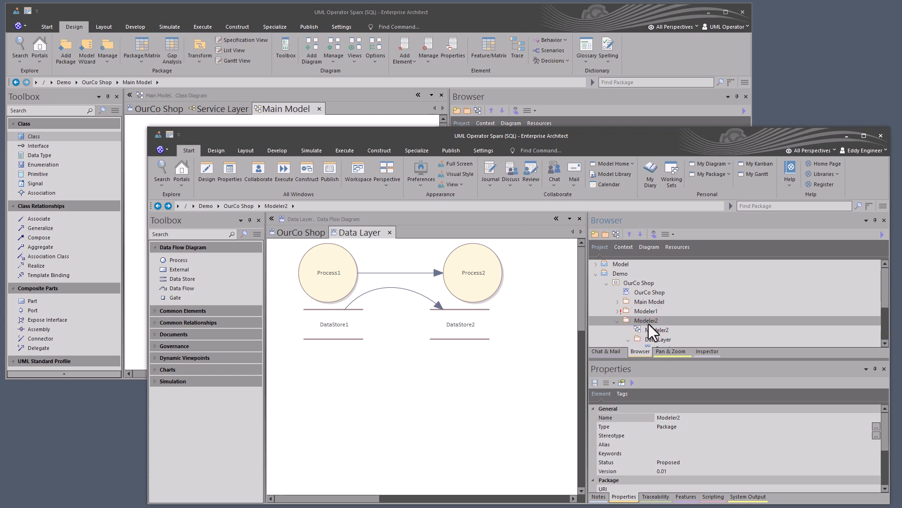
{"action": "scroll", "coordinate": [648, 323], "scroll_direction": "down", "scroll_amount": 1}
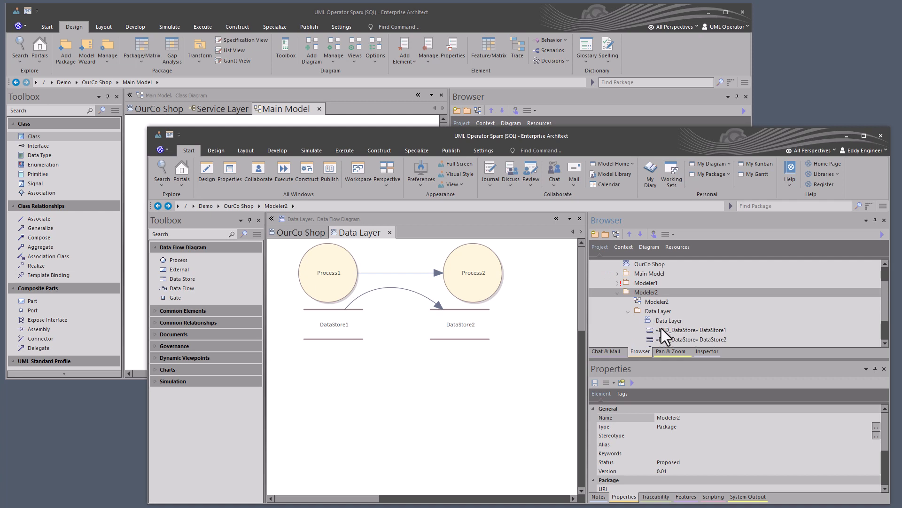
{"action": "left_click", "coordinate": [662, 330]}
{"action": "scroll", "coordinate": [661, 331], "scroll_direction": "down", "scroll_amount": 1}
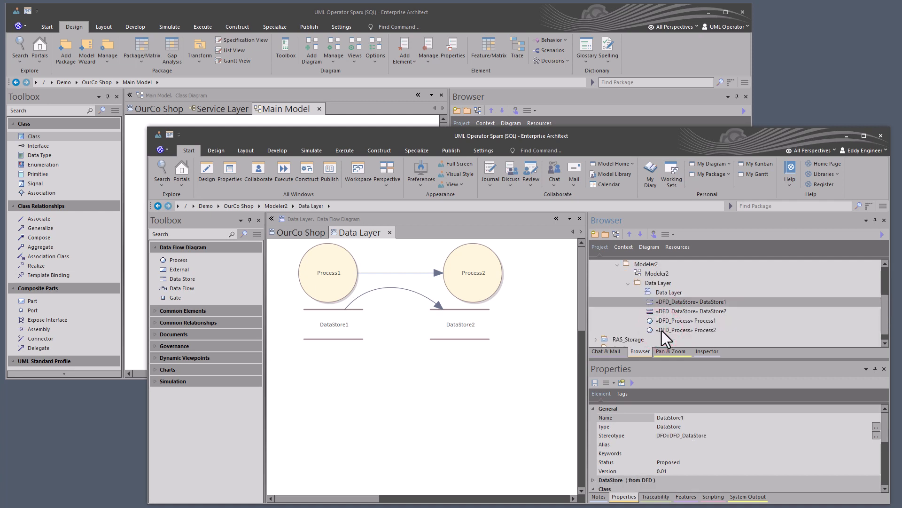
{"action": "left_click", "coordinate": [662, 330], "text": "shift"}
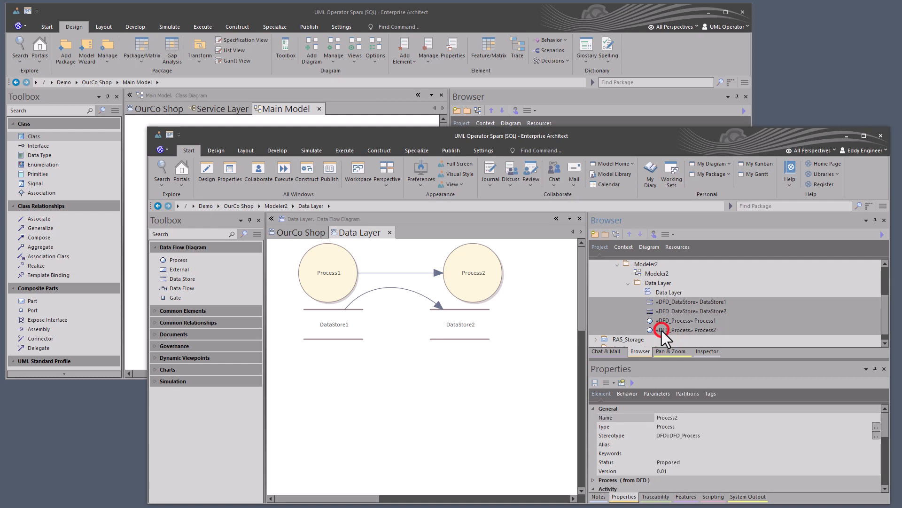
{"action": "mouse_move", "coordinate": [659, 301]}
{"action": "left_mouse_down"}
{"action": "mouse_move", "coordinate": [652, 257]}
{"action": "mouse_move", "coordinate": [655, 307]}
{"action": "mouse_move", "coordinate": [677, 302]}
{"action": "mouse_move", "coordinate": [650, 302]}
{"action": "mouse_move", "coordinate": [657, 304]}
{"action": "left_mouse_up"}
- Expand the Main Model package, open its diagram, and expand the Modeler2 package to check where the elements are
{"action": "left_click", "coordinate": [618, 302]}
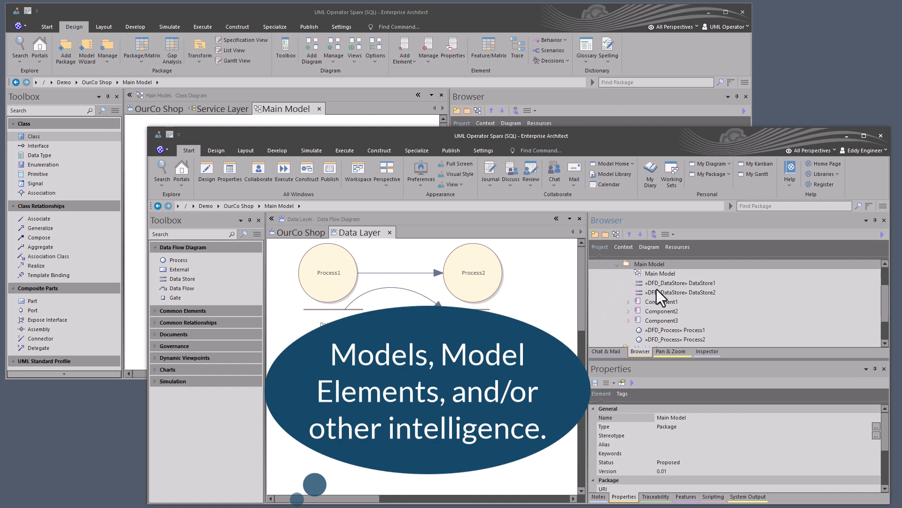
{"action": "double_click", "coordinate": [657, 275]}
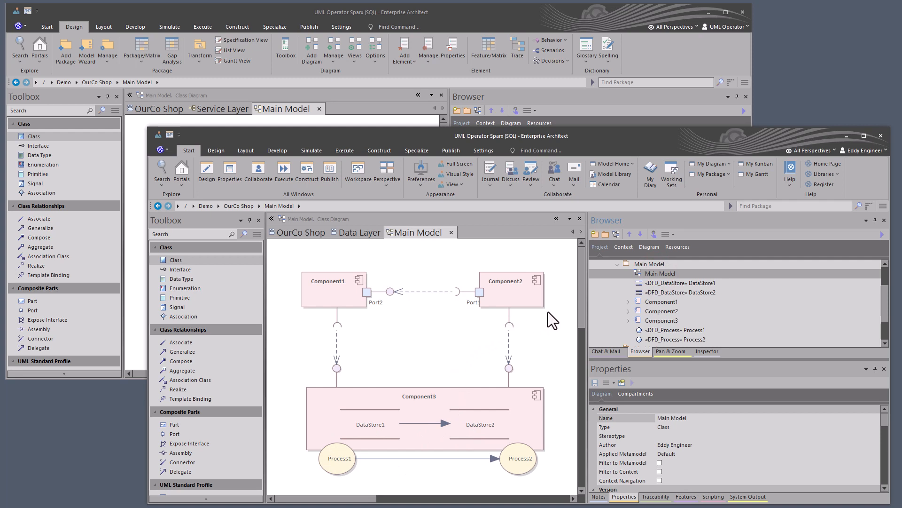
{"action": "scroll", "coordinate": [644, 291], "scroll_direction": "down", "scroll_amount": 1}
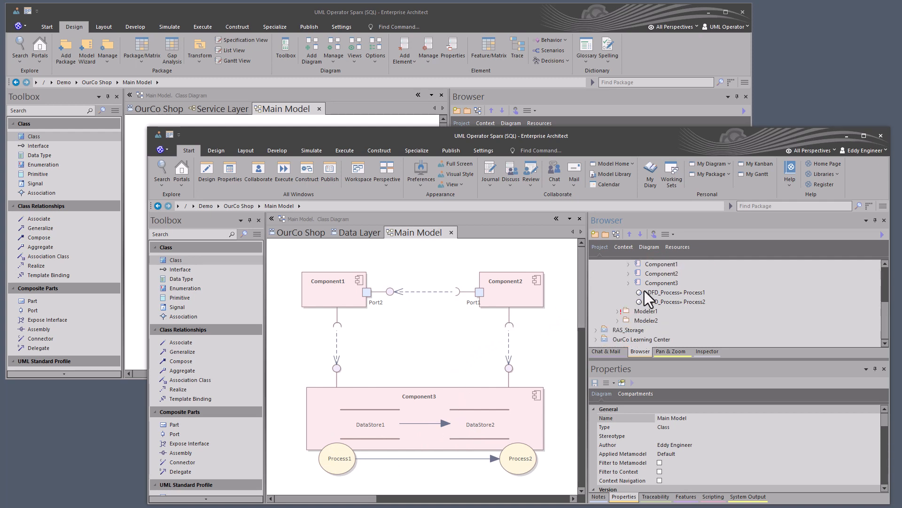
{"action": "left_click", "coordinate": [618, 320]}
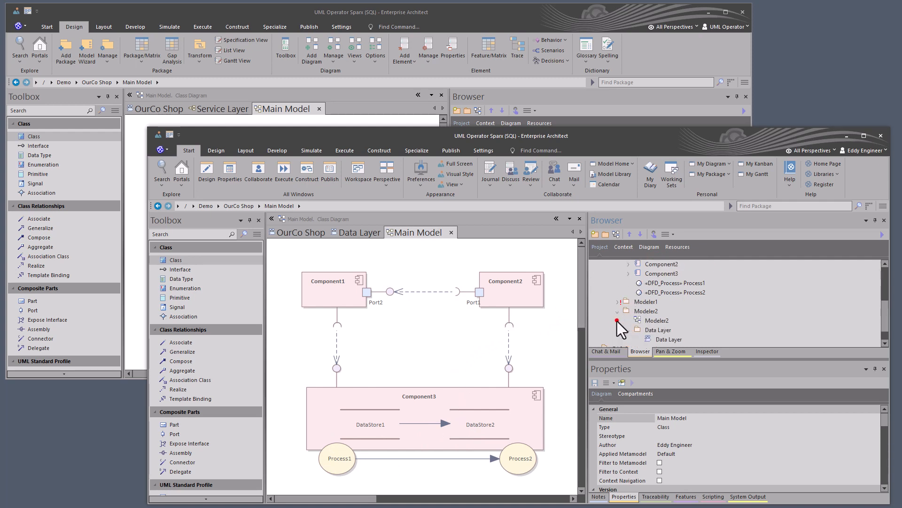
- Create a new baseline of the Modeler2 package with version 0.02, including sub-packages
{"action": "left_click", "coordinate": [642, 312]}
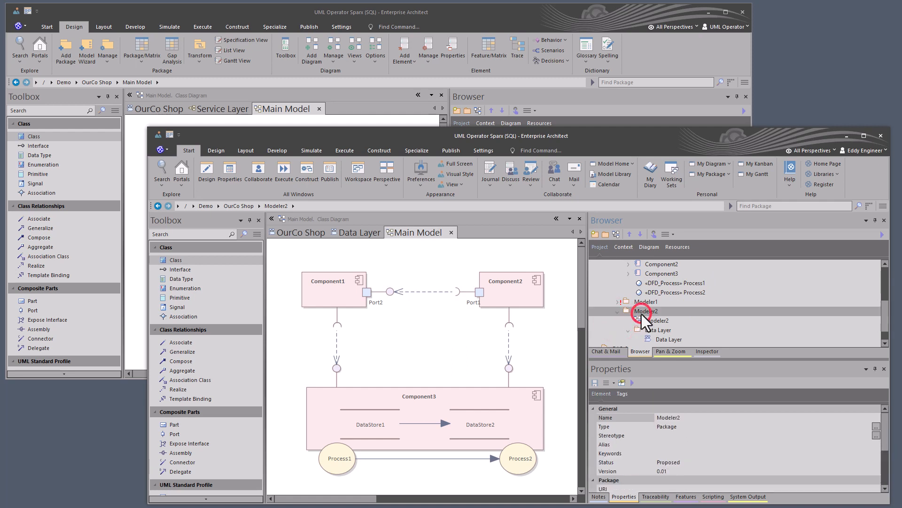
{"action": "key", "text": "ctrl+alt+b"}
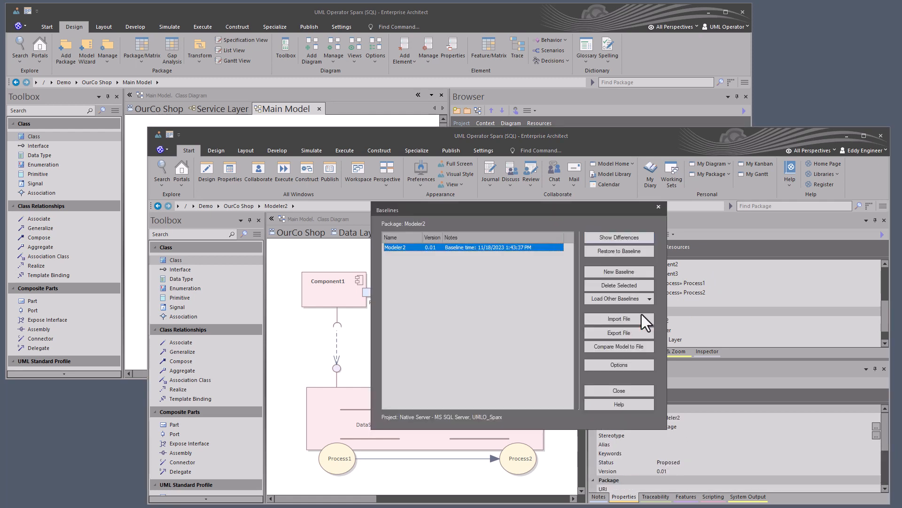
{"action": "left_click", "coordinate": [610, 271]}
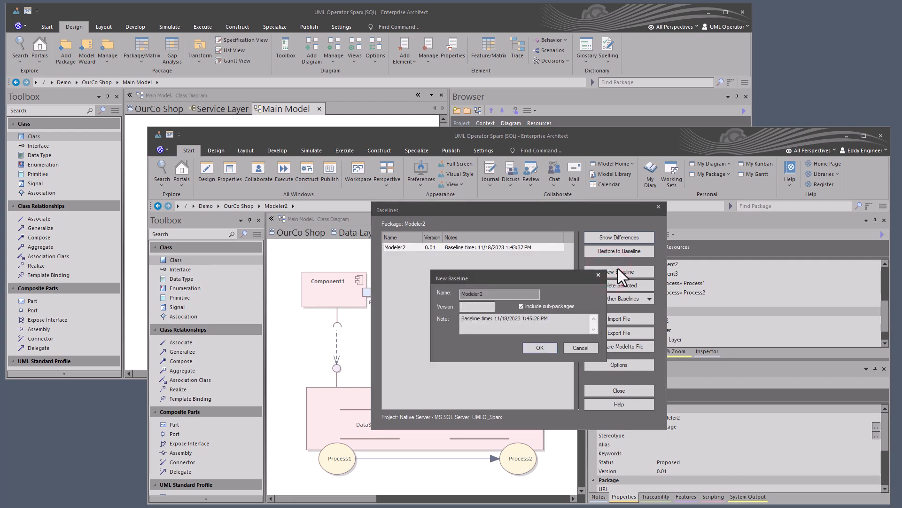
{"action": "type", "text": "0.01"}
{"action": "key", "text": "BackSpace"}
{"action": "type", "text": "2"}
{"action": "left_click", "coordinate": [546, 347]}
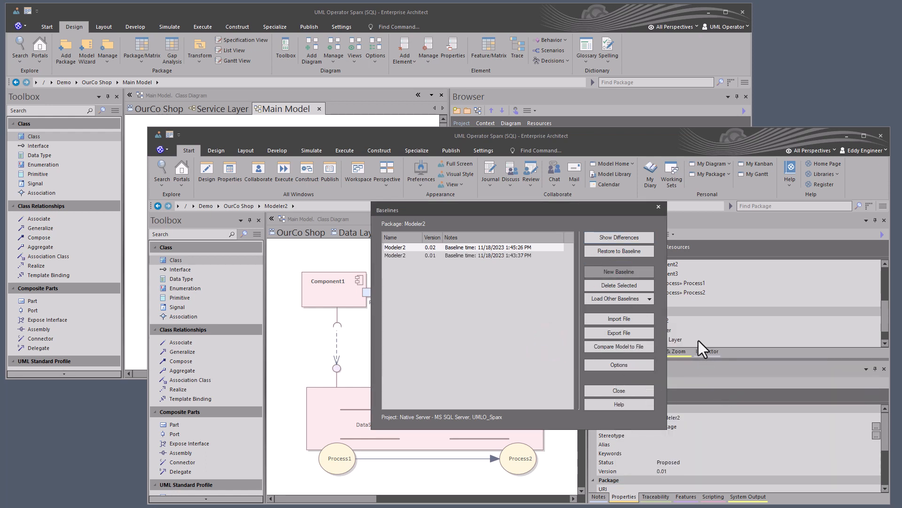
- Compare the Modeler2 package with its 0.01 baseline, examining the differences for DataStore2 and expanding DataStore1, and close the comparison
{"action": "left_click", "coordinate": [516, 256]}
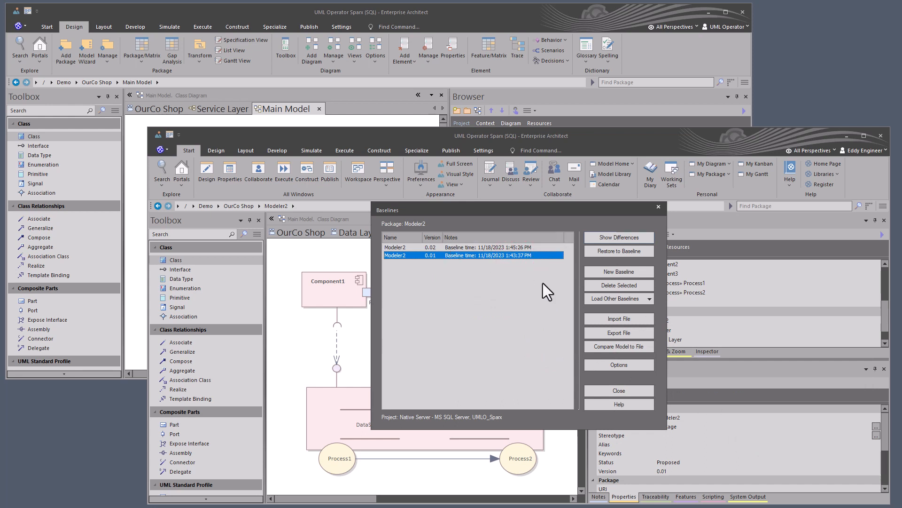
{"action": "left_click", "coordinate": [610, 237]}
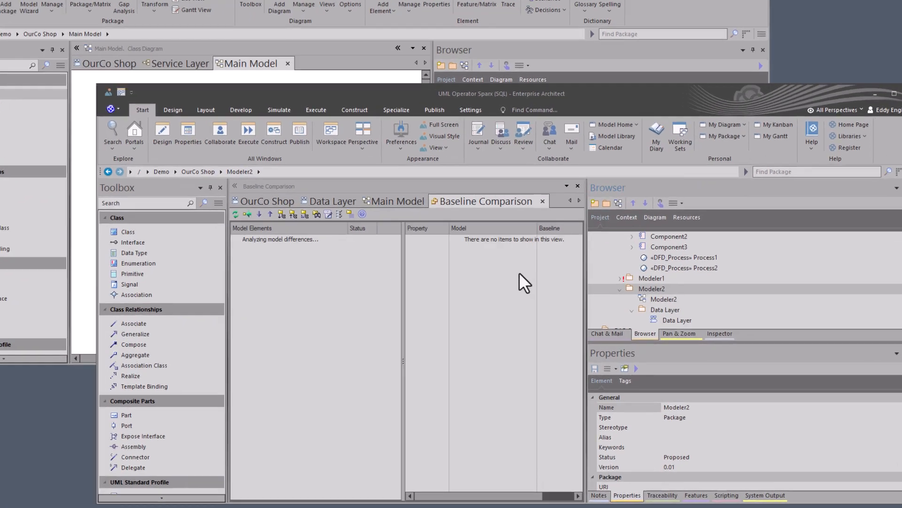
{"action": "left_click", "coordinate": [240, 247]}
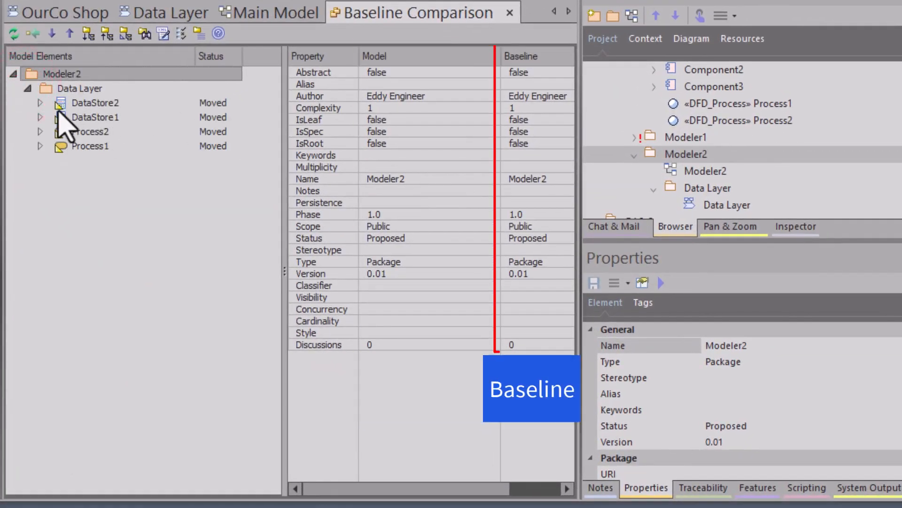
{"action": "left_click", "coordinate": [41, 103]}
{"action": "left_click", "coordinate": [80, 103]}
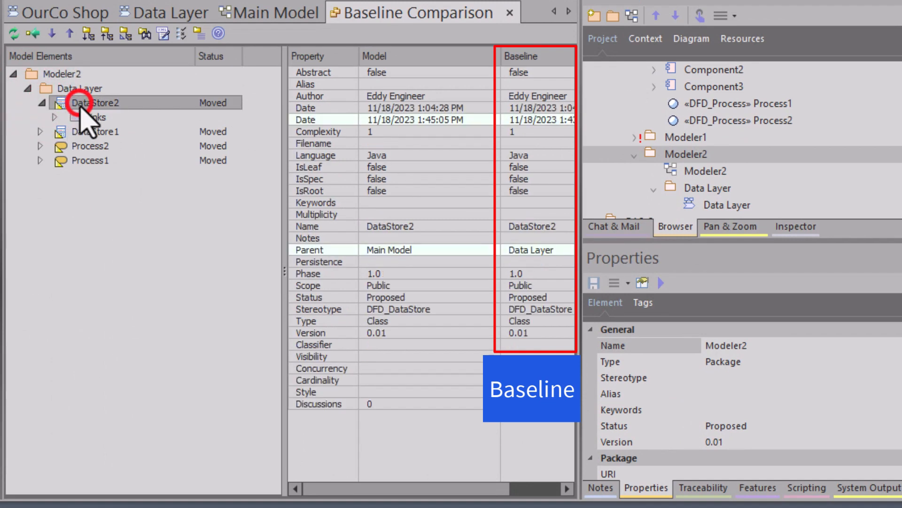
{"action": "left_click", "coordinate": [41, 132]}
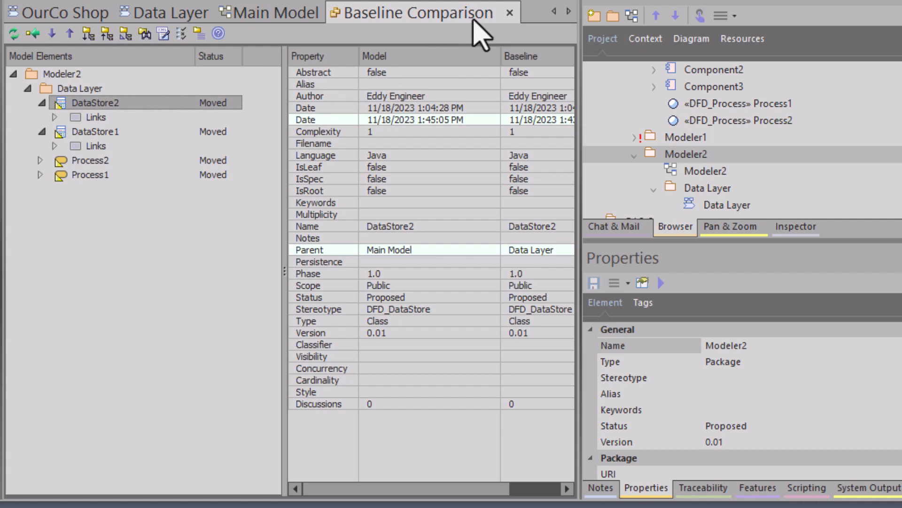
{"action": "left_click", "coordinate": [509, 13]}
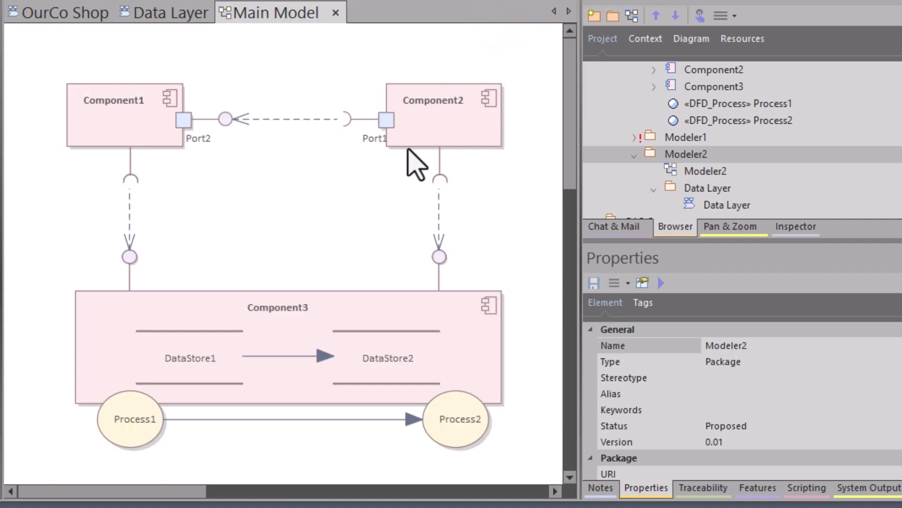
- Compare the OurCo Shop package with its 0.01 baseline, examining the first data store and Process1 under Main Model, and close the comparison
{"action": "left_click", "coordinate": [687, 137]}
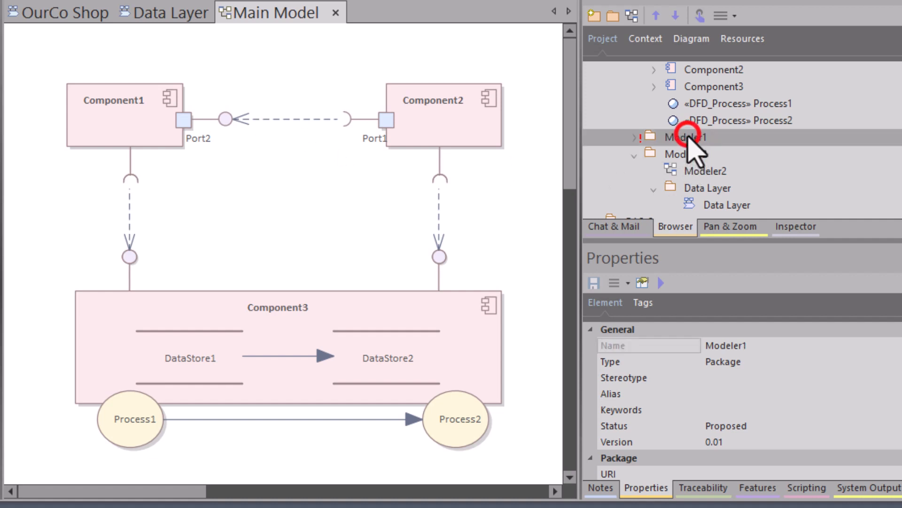
{"action": "left_click", "coordinate": [634, 155]}
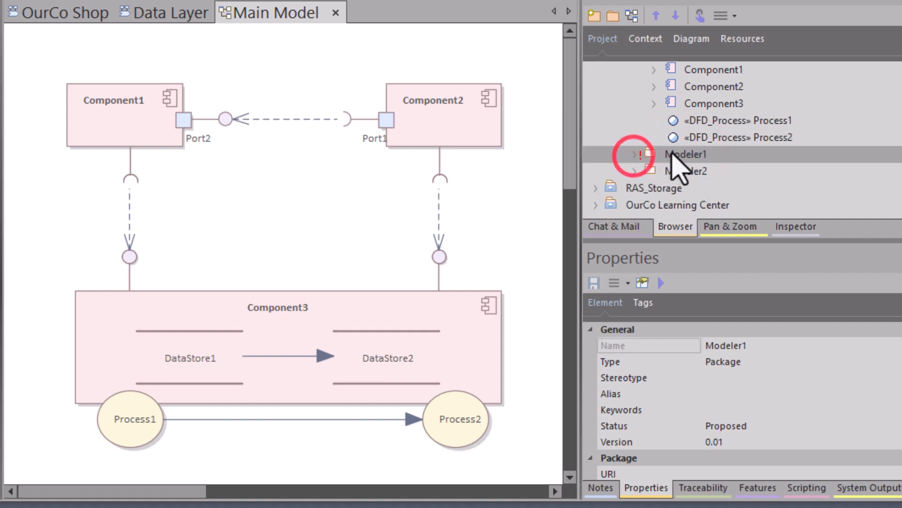
{"action": "scroll", "coordinate": [679, 162], "scroll_direction": "up", "scroll_amount": 2}
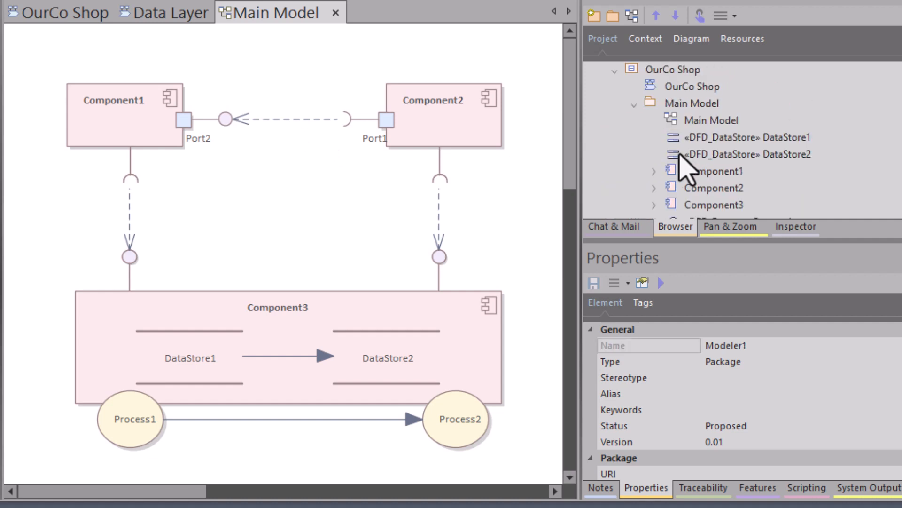
{"action": "left_click", "coordinate": [670, 69]}
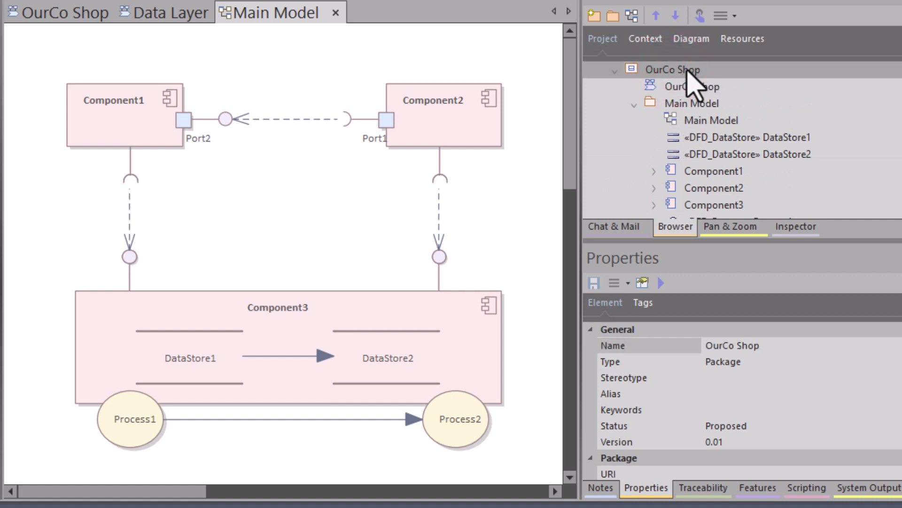
{"action": "key", "text": "ctrl+alt+b"}
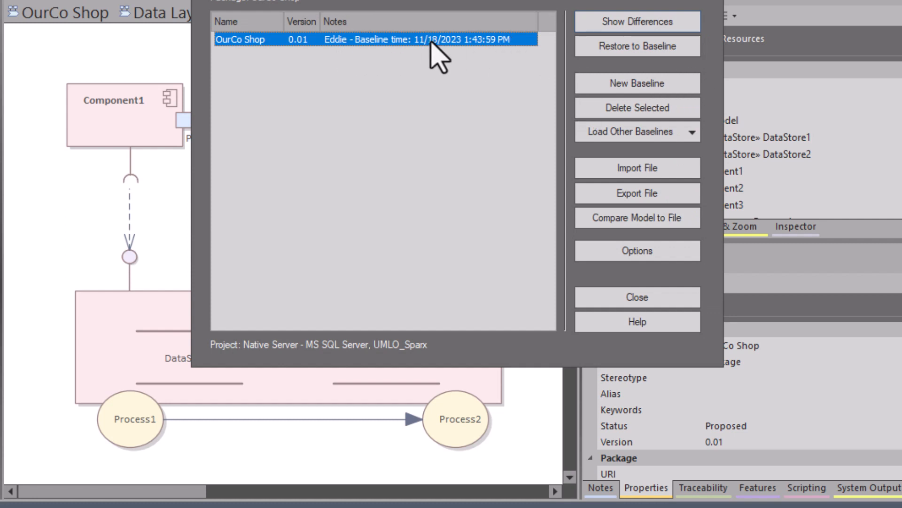
{"action": "left_click", "coordinate": [589, 18]}
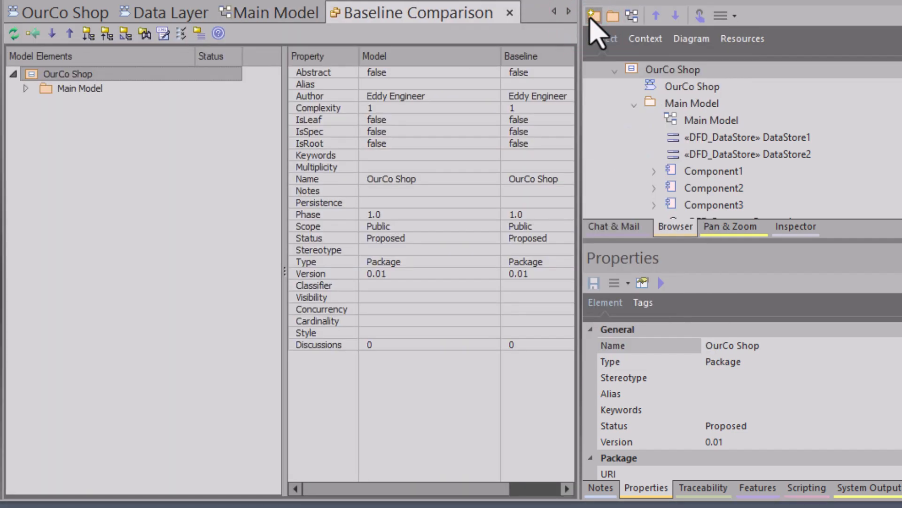
{"action": "left_click", "coordinate": [24, 87]}
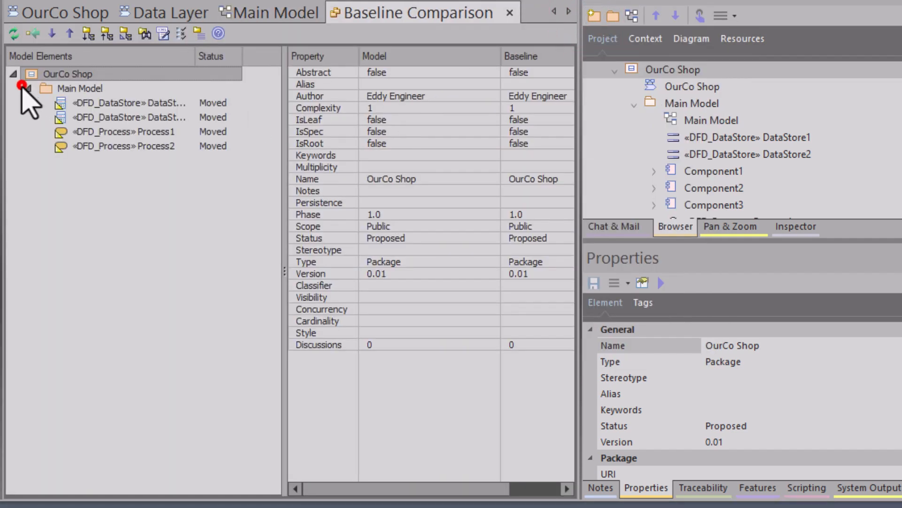
{"action": "left_click", "coordinate": [111, 103]}
{"action": "left_click", "coordinate": [112, 127]}
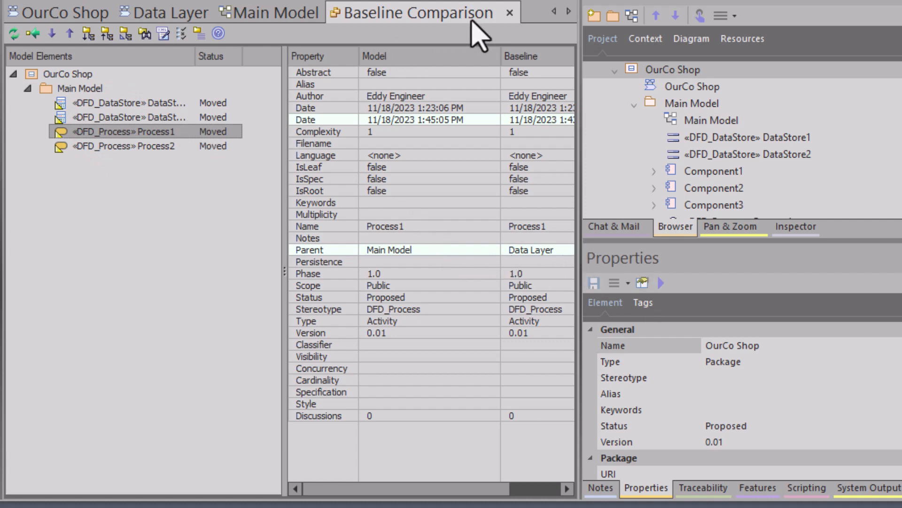
{"action": "left_click", "coordinate": [513, 11]}
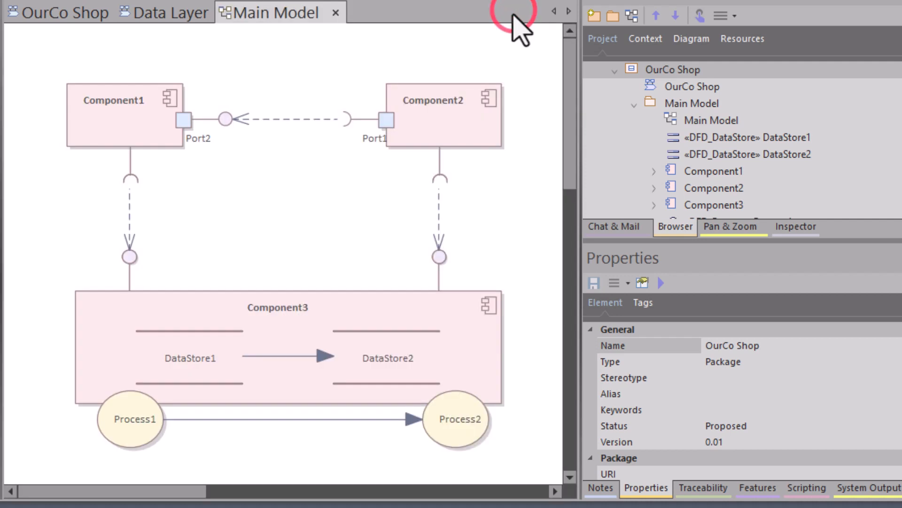
{"action": "left_click", "coordinate": [639, 106]}
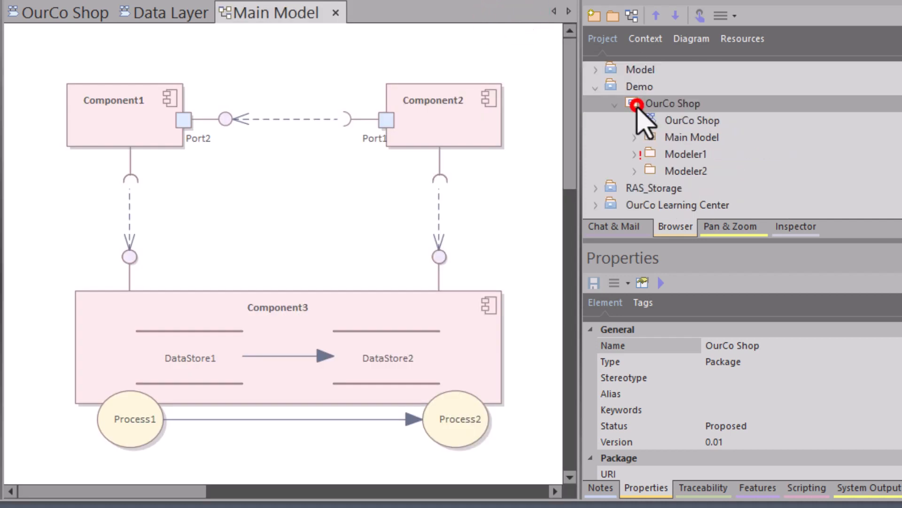